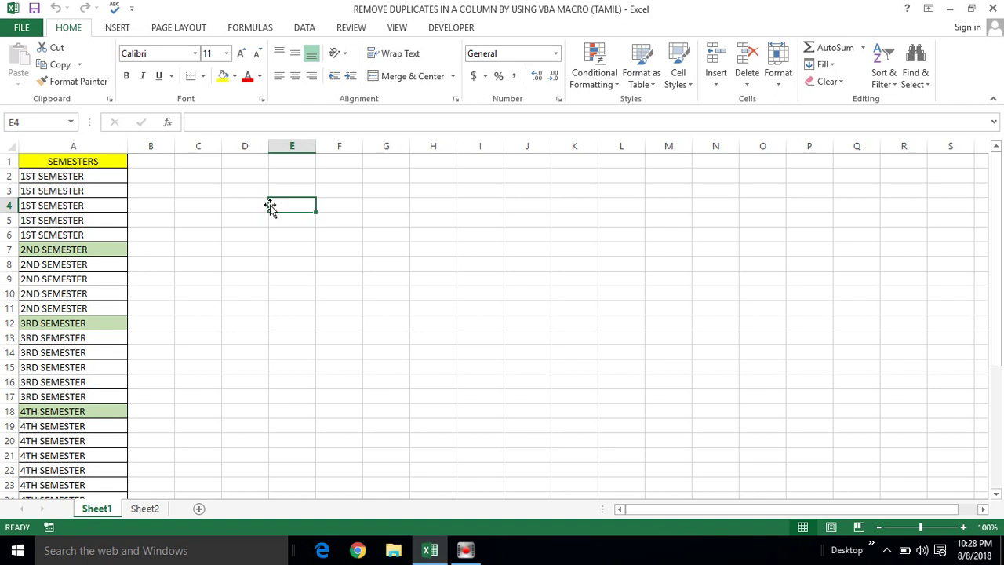
Select the SEMESTERS heading, turn on filtering and open its filter dropdown.
click(67, 144)
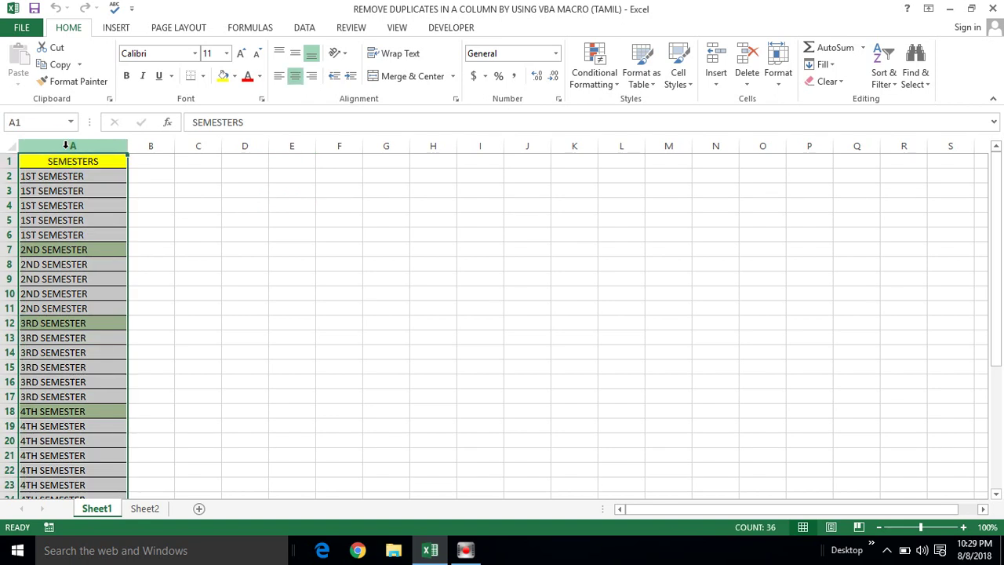
click(122, 178)
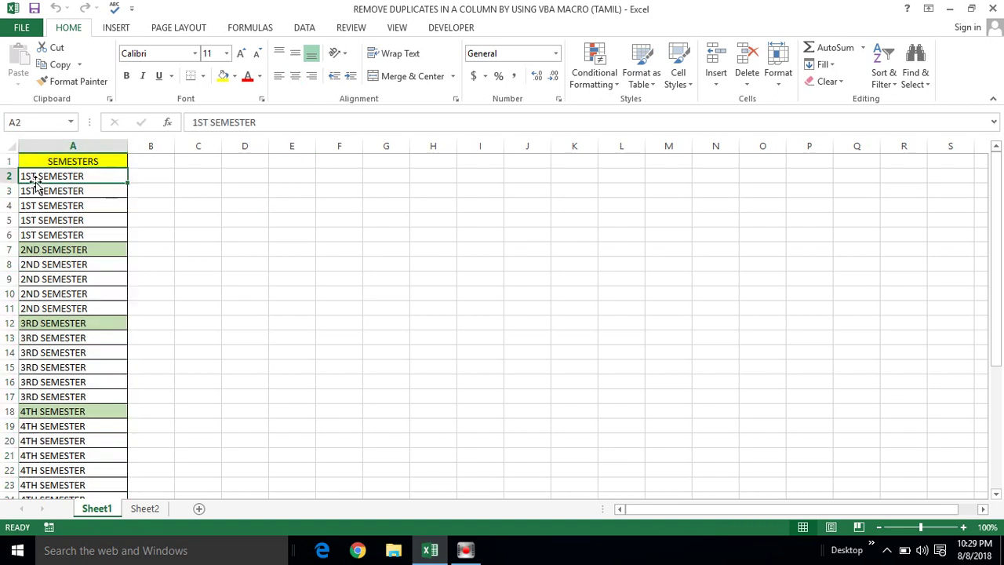
click(72, 154)
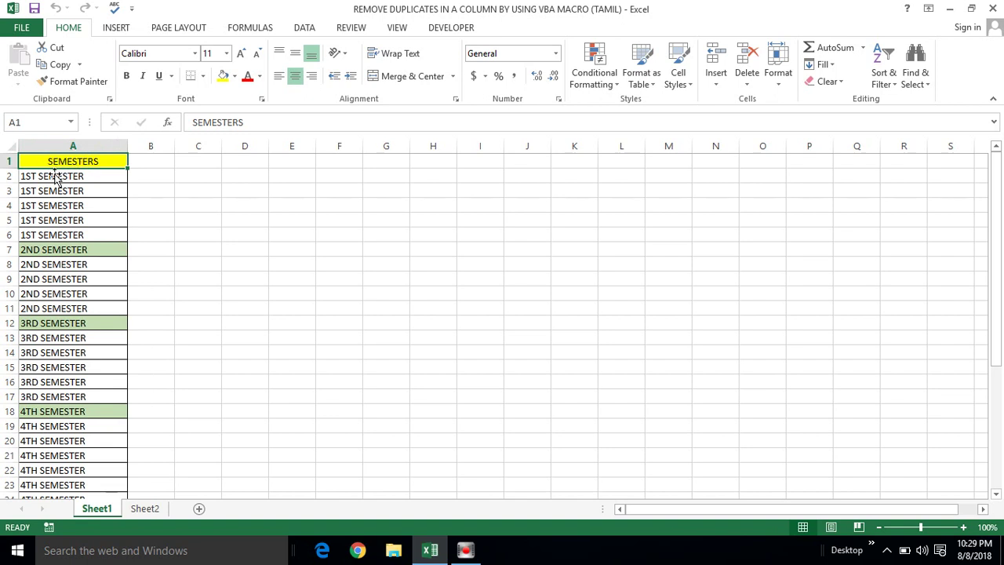
click(50, 176)
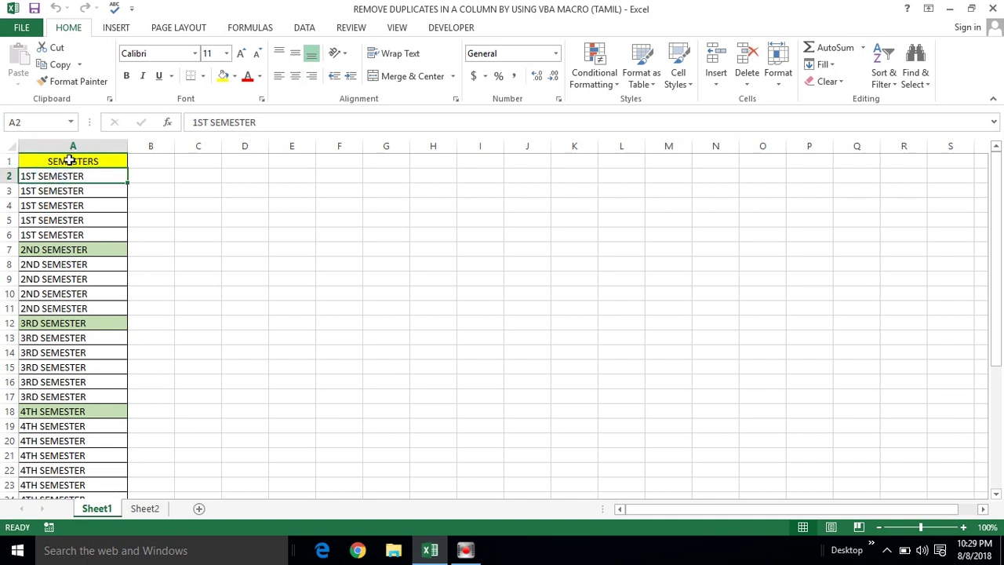
click(70, 161)
key(alt+a)
key(t)
key(Down)
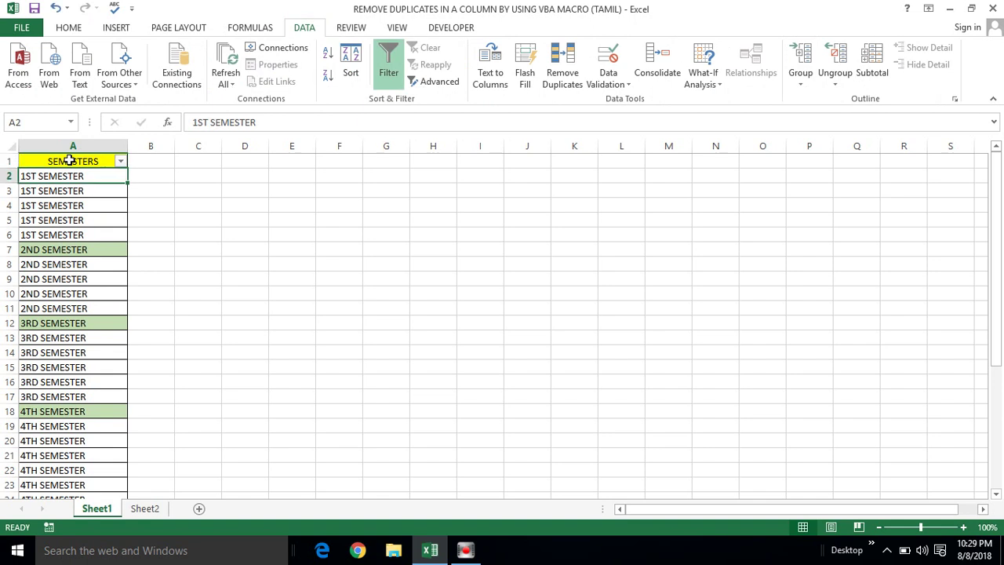
key(Up)
key(alt+Down)
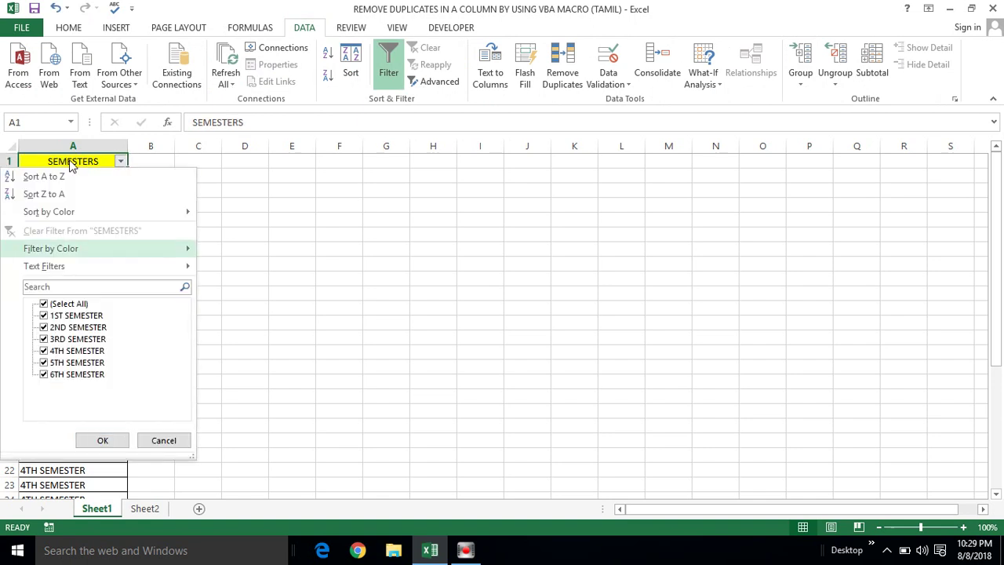
Close the SEMESTERS filter list without filtering and turn filtering back off.
key(Down)
key(Down)
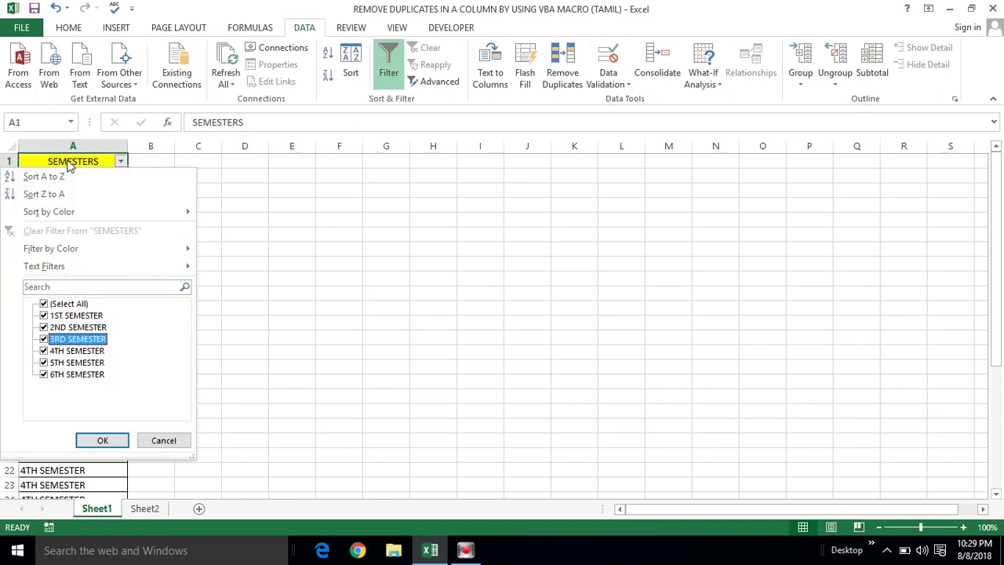
click(153, 440)
key(alt+a)
key(t)
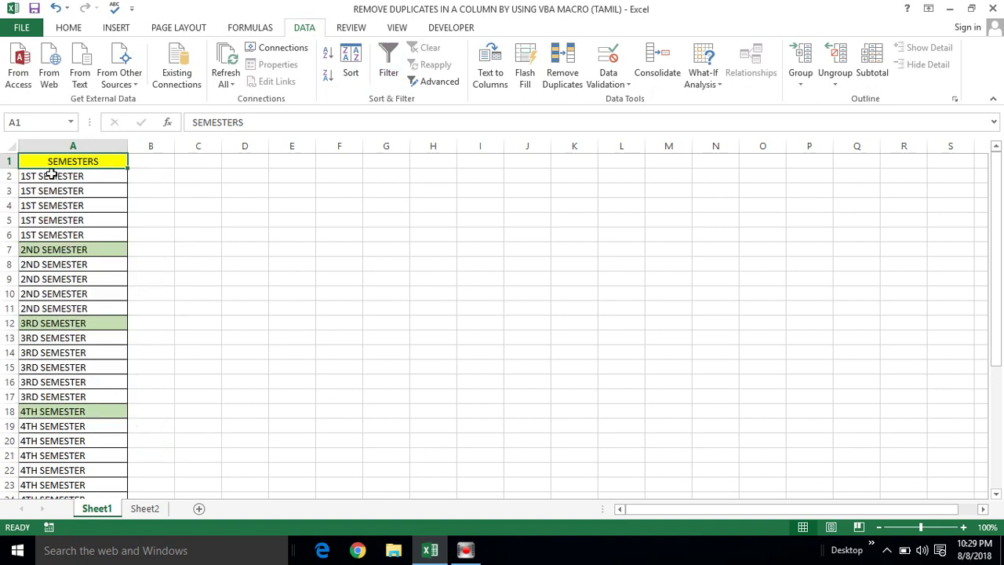
Select the semester list from A1 down to A36.
click(53, 174)
key(ctrl+shift+Down)
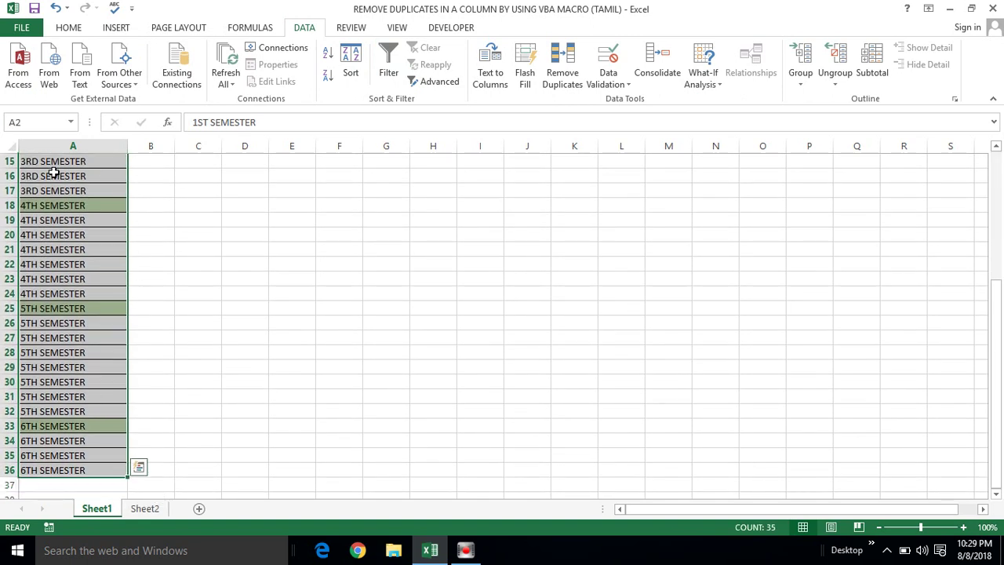
key(ctrl+Home)
click(54, 173)
key(ctrl+shift+Down)
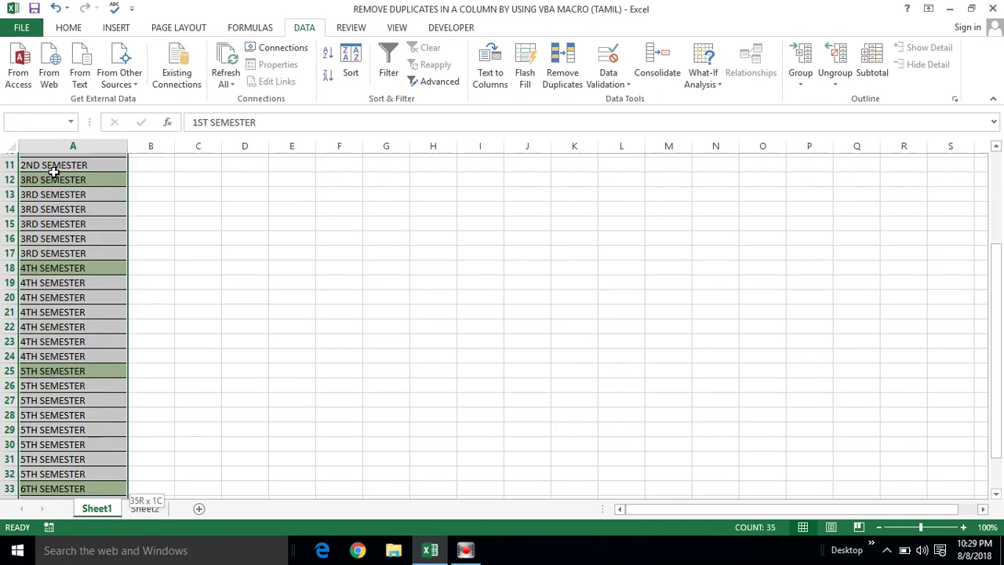
key(ctrl+Home)
key(ctrl+shift+Down)
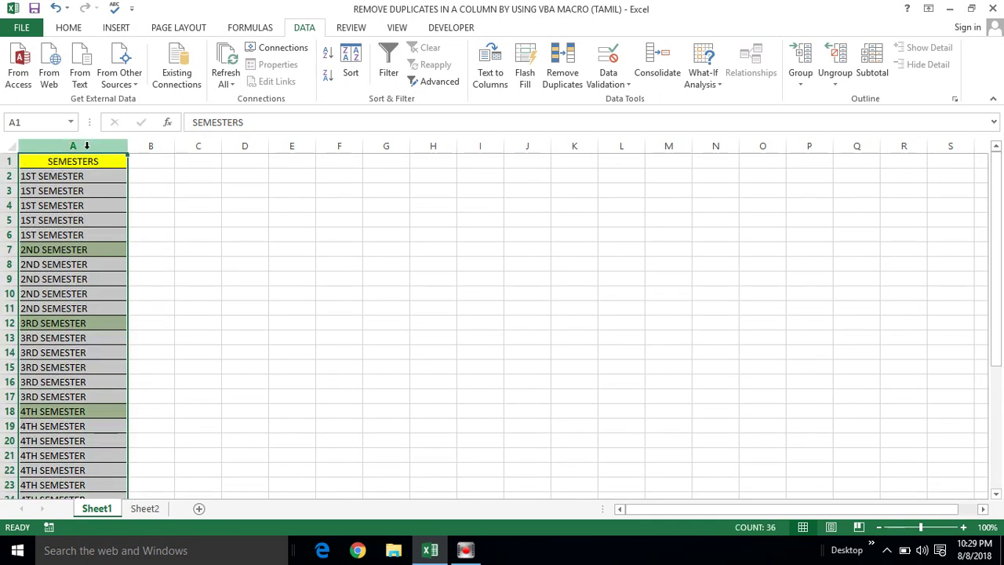
click(69, 167)
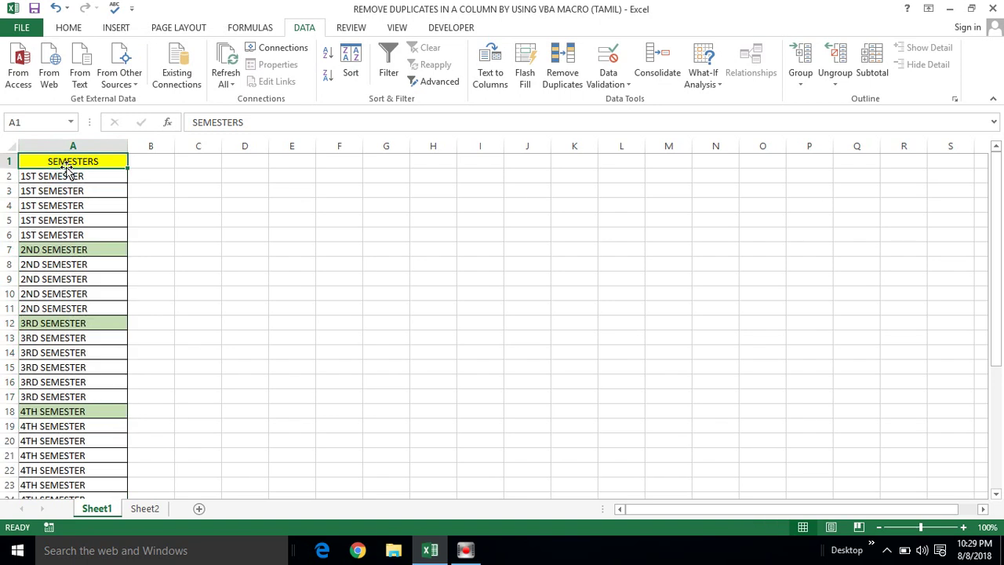
key(ctrl+shift+Down)
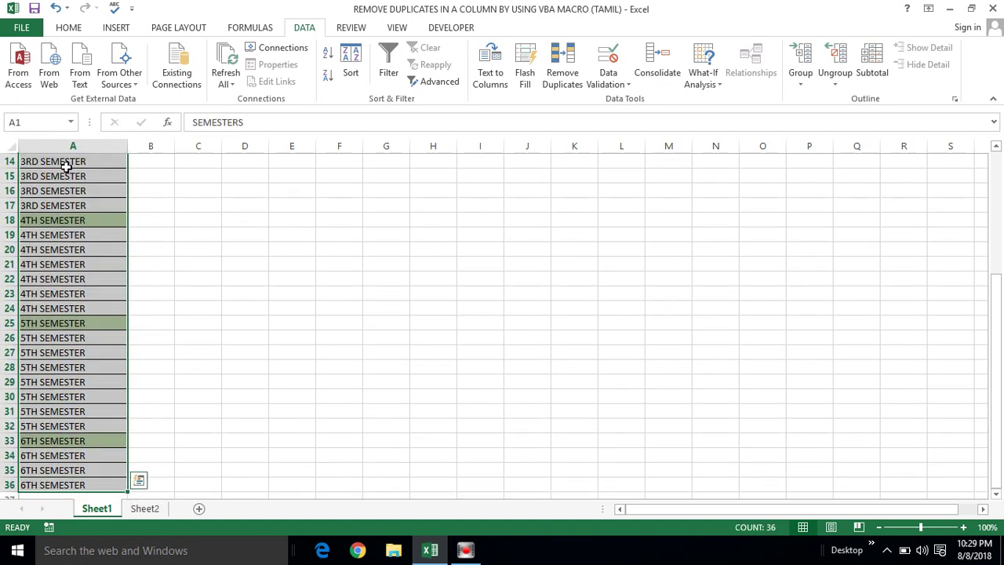
Dismiss the Quick Analysis options and select all of column A.
key(ctrl+q)
key(Escape)
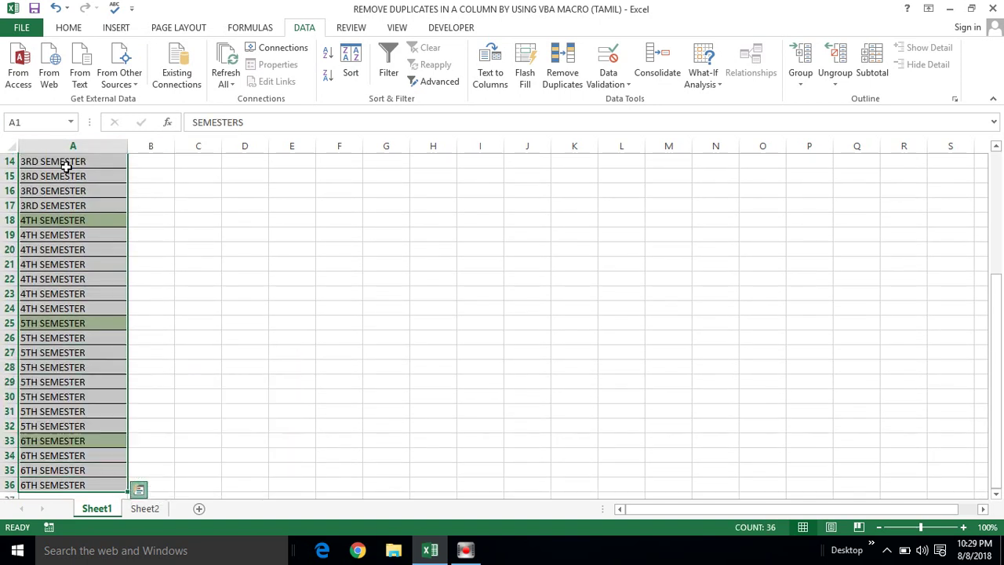
key(ctrl+Home)
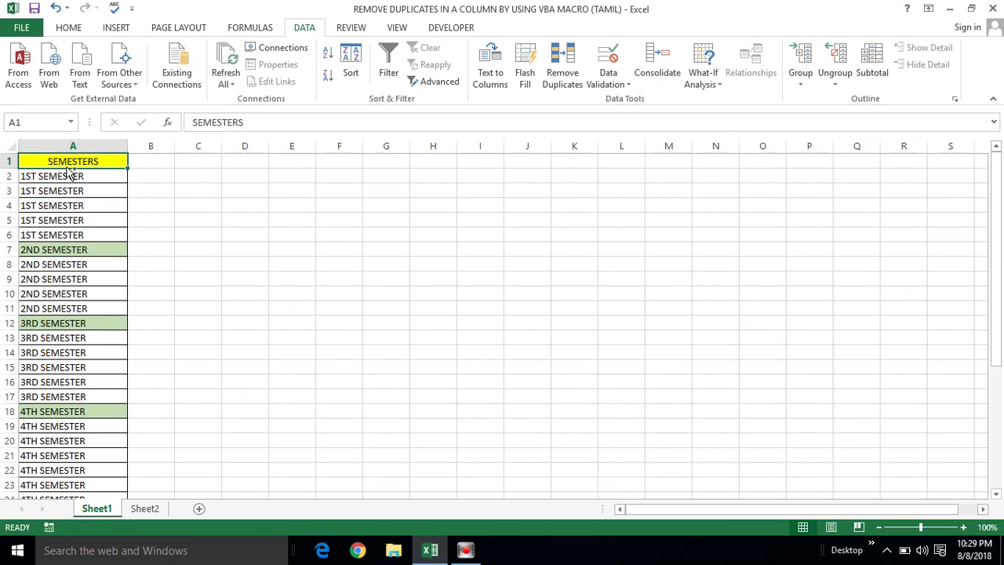
key(ctrl+space)
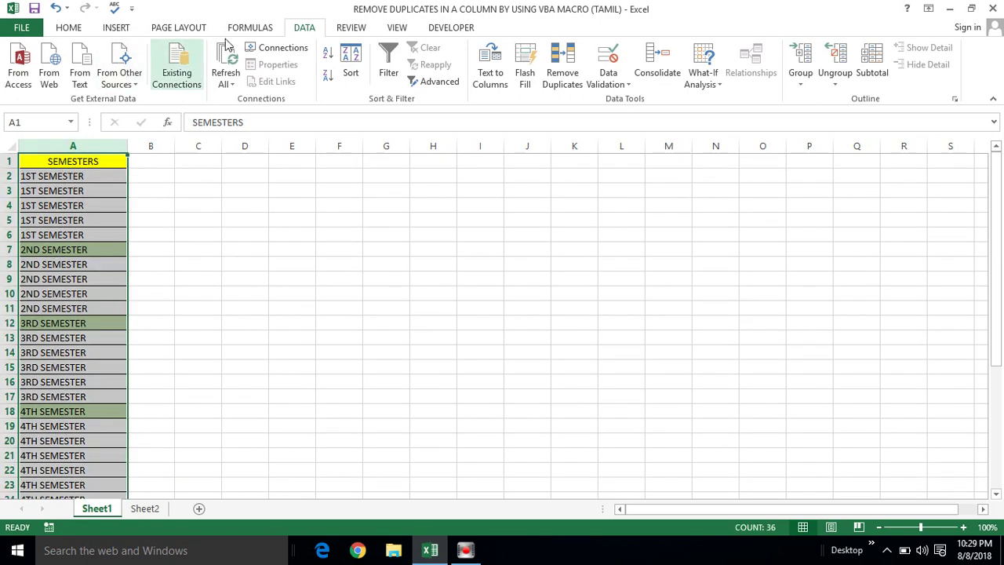
Remove duplicates from column A and dismiss the 29-duplicates-removed message.
click(69, 28)
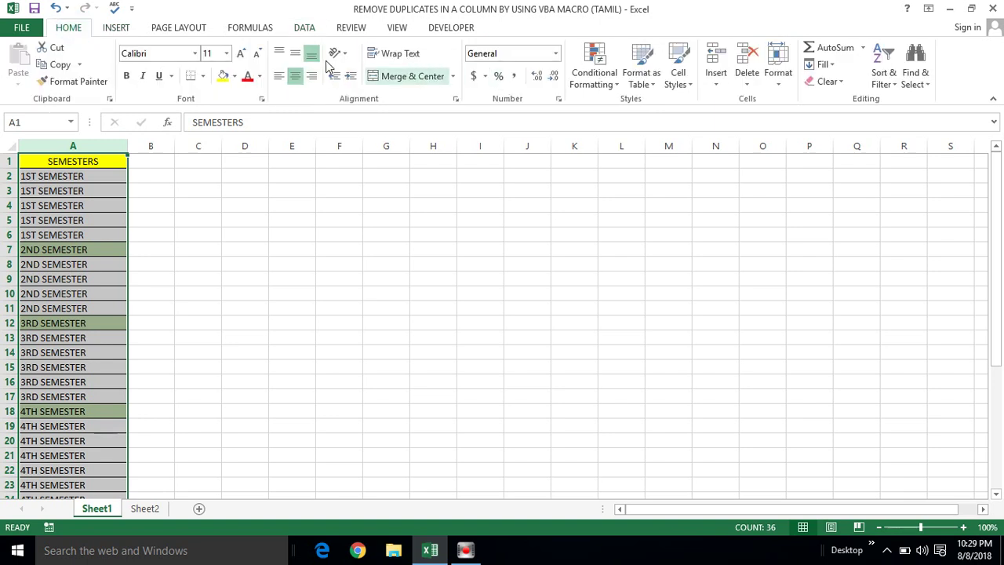
click(305, 29)
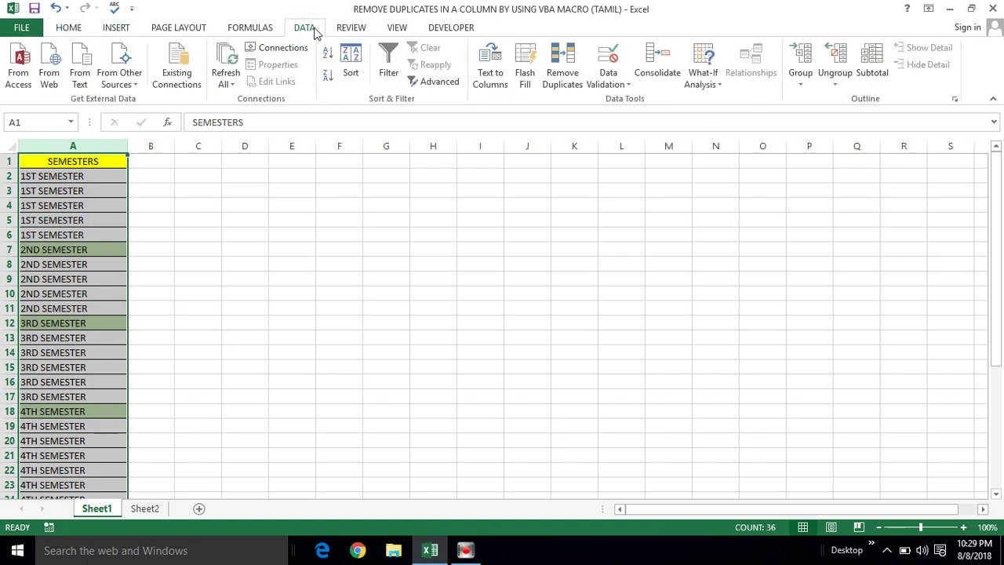
click(562, 77)
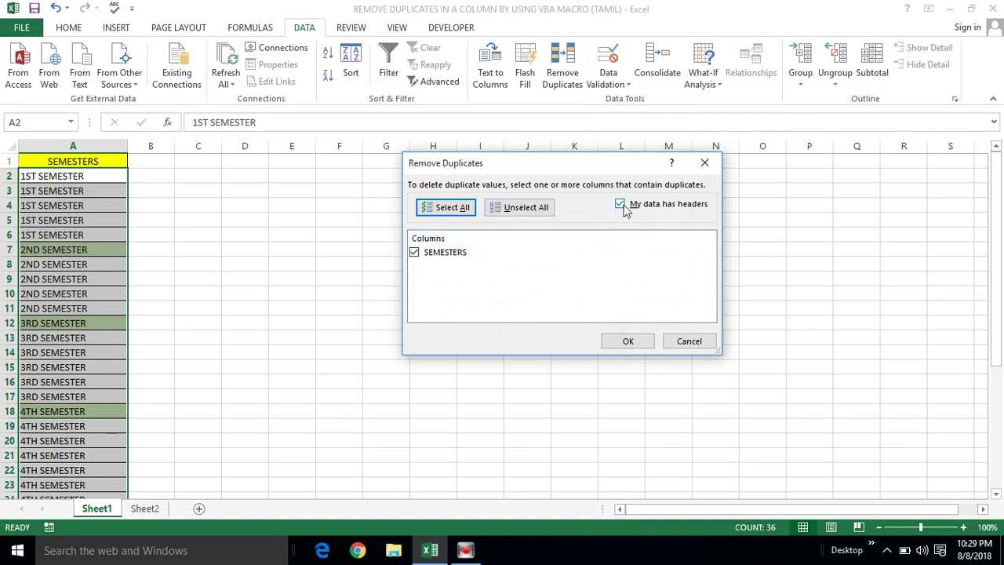
click(616, 346)
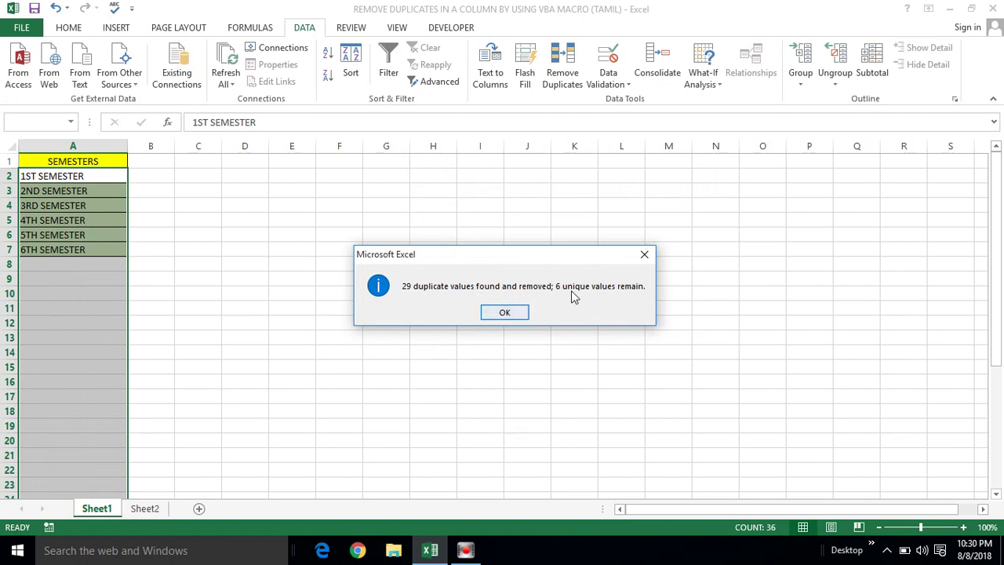
click(508, 312)
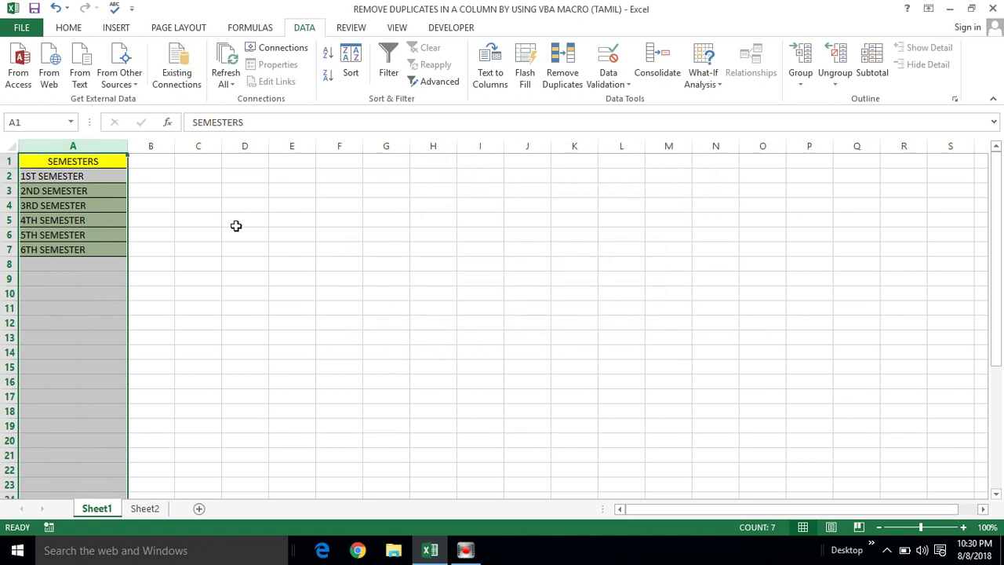
Check the six unique semesters in A2:A7, then undo to restore all rows.
click(48, 177)
key(ctrl+shift+Down)
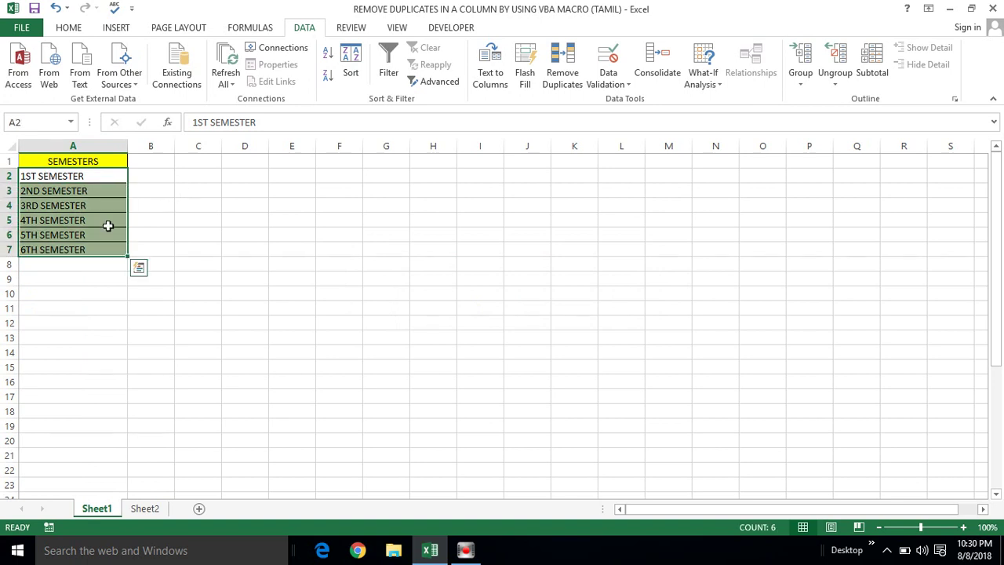
click(160, 232)
key(ctrl+z)
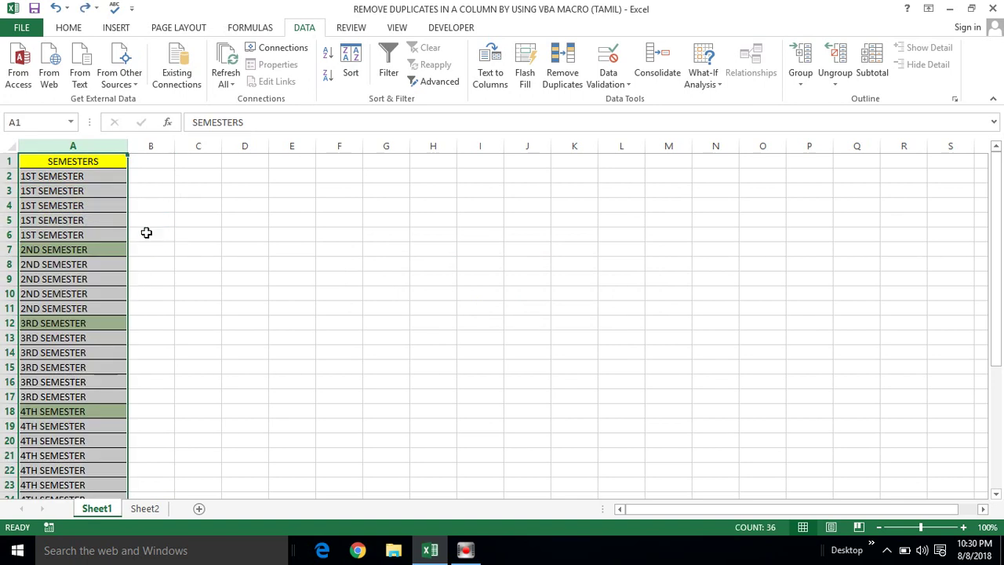
Open the VBA editor with Alt+F11.
click(84, 220)
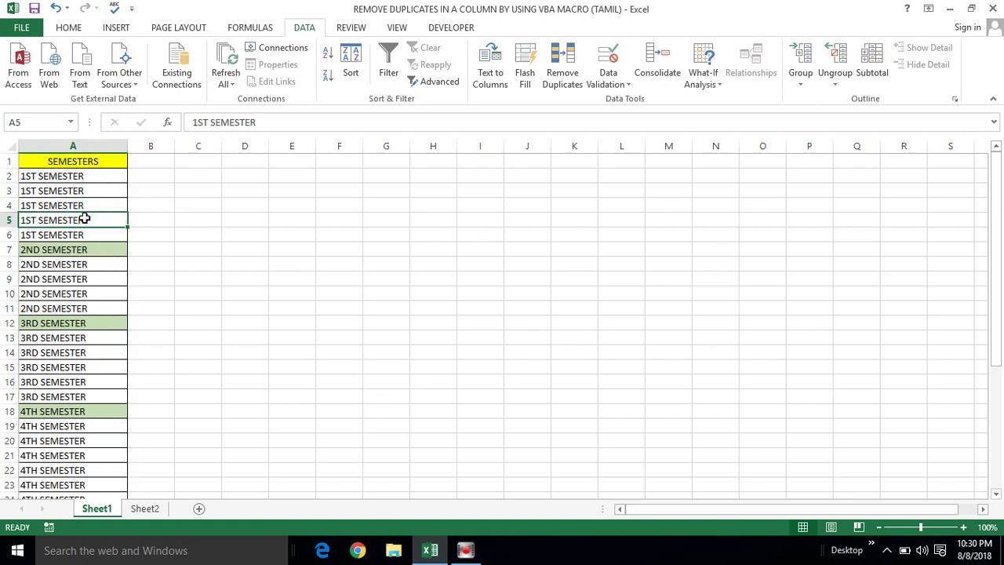
click(131, 204)
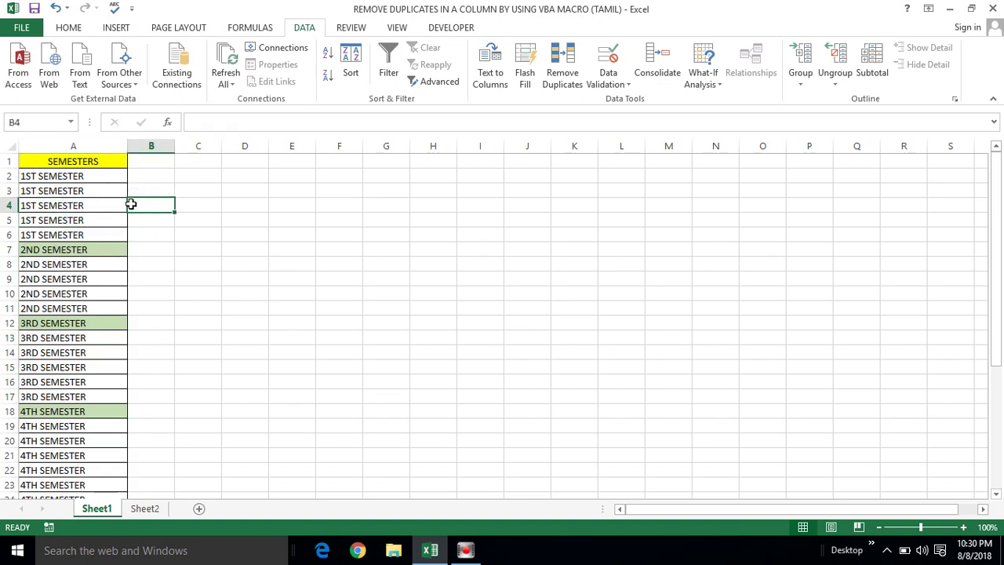
click(52, 204)
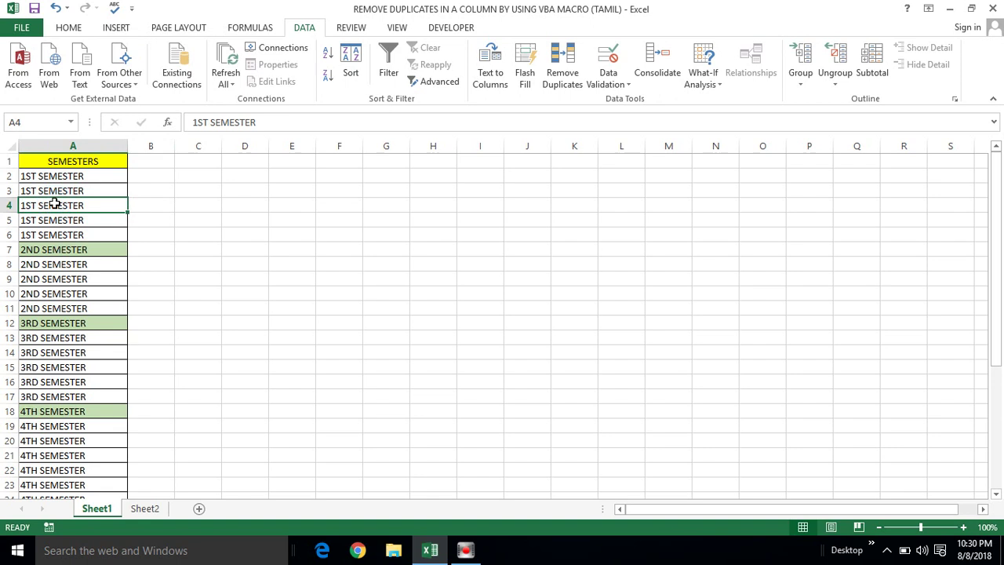
click(139, 191)
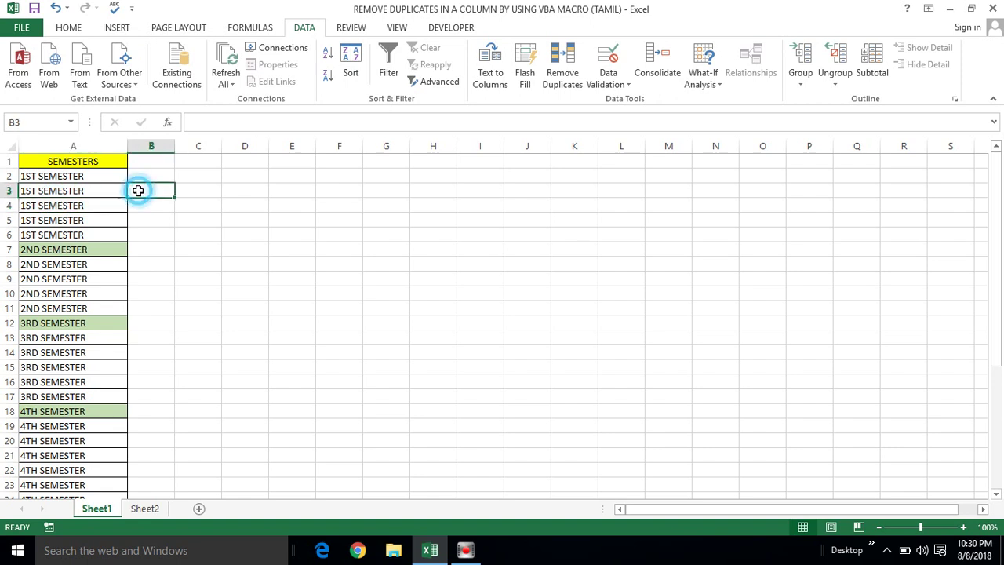
click(200, 206)
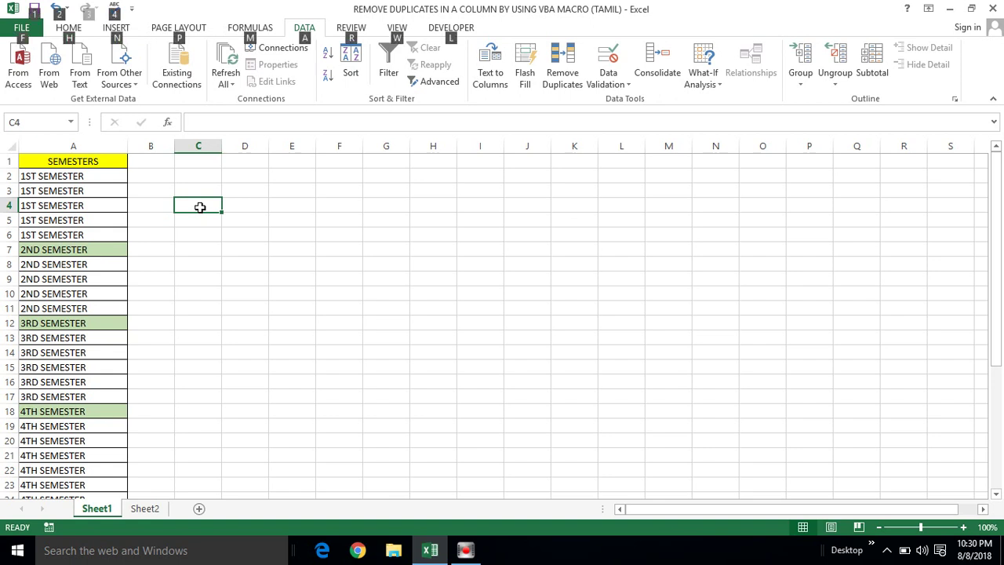
key(alt+F11)
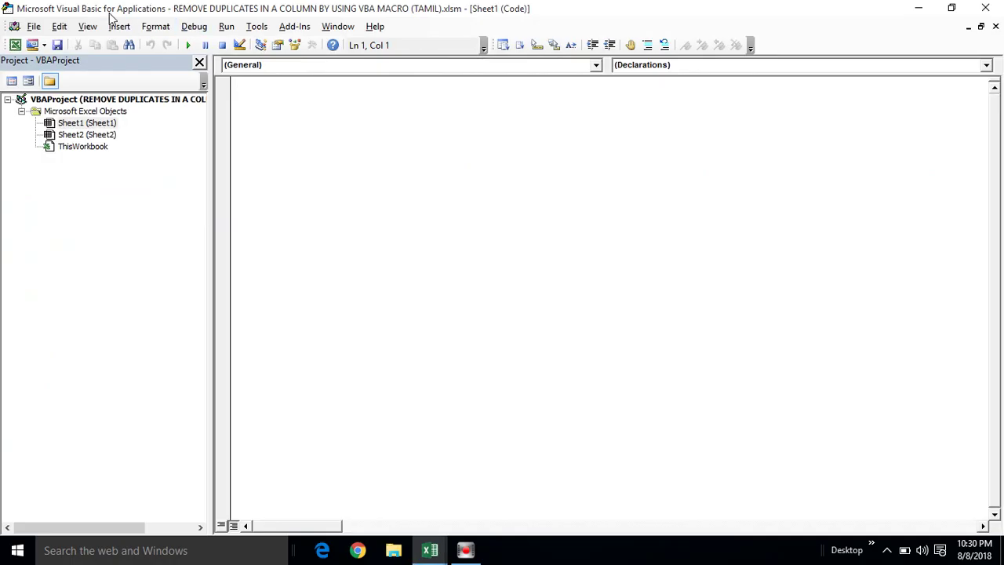
Insert a new code module, Module1, into the workbook project.
click(118, 28)
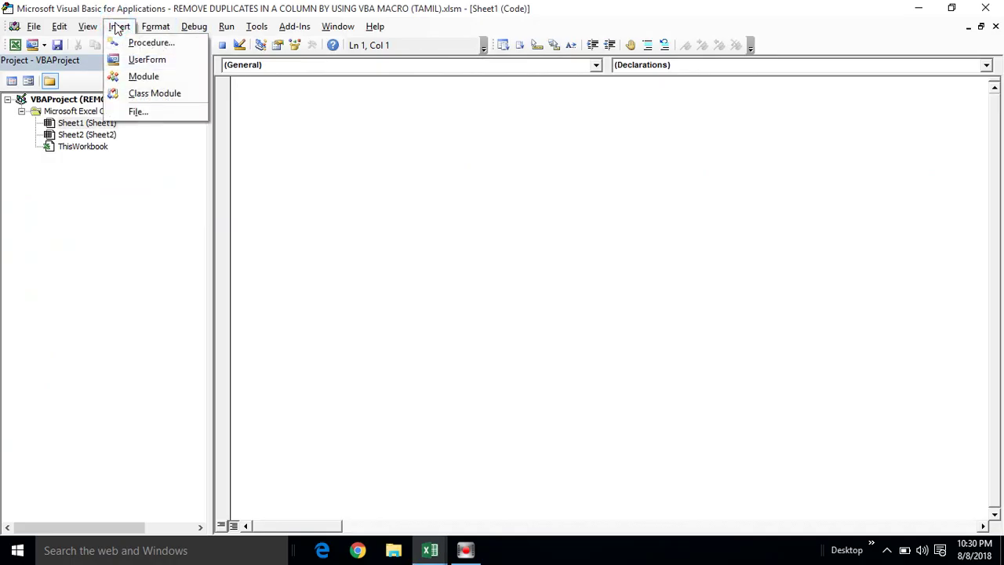
click(142, 76)
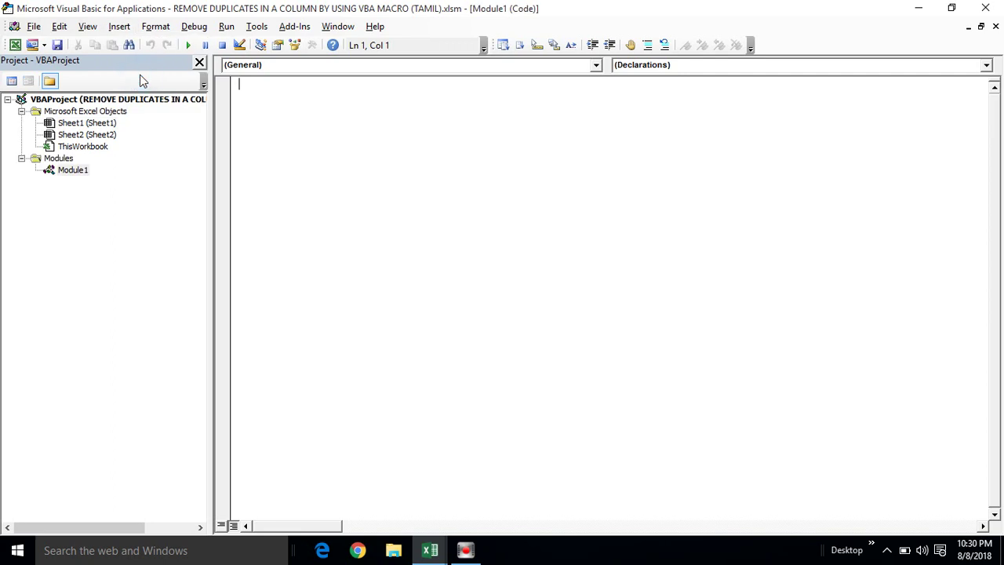
click(79, 173)
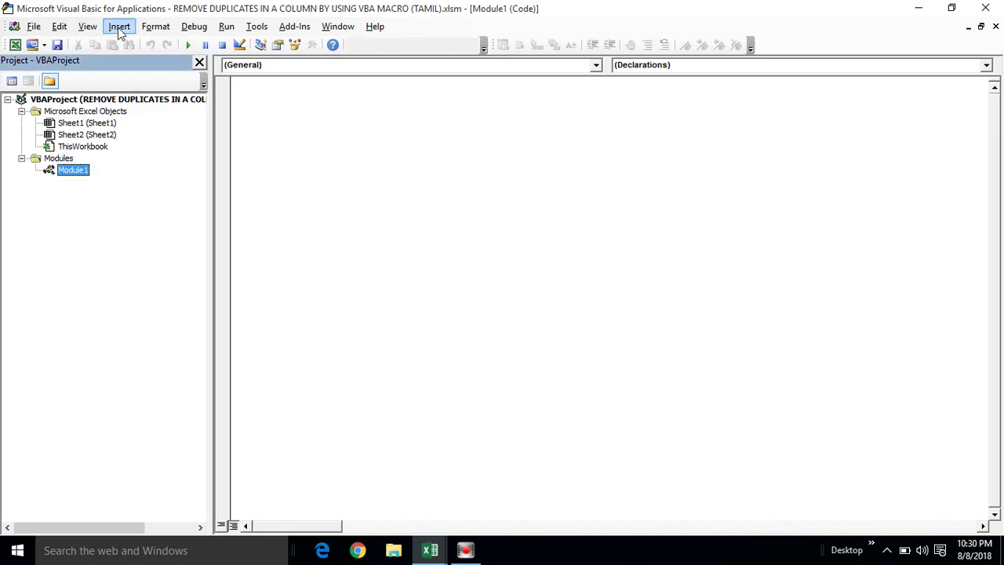
Rename Module1 to RemoveDuplicates in the Properties window, then close the window.
click(91, 26)
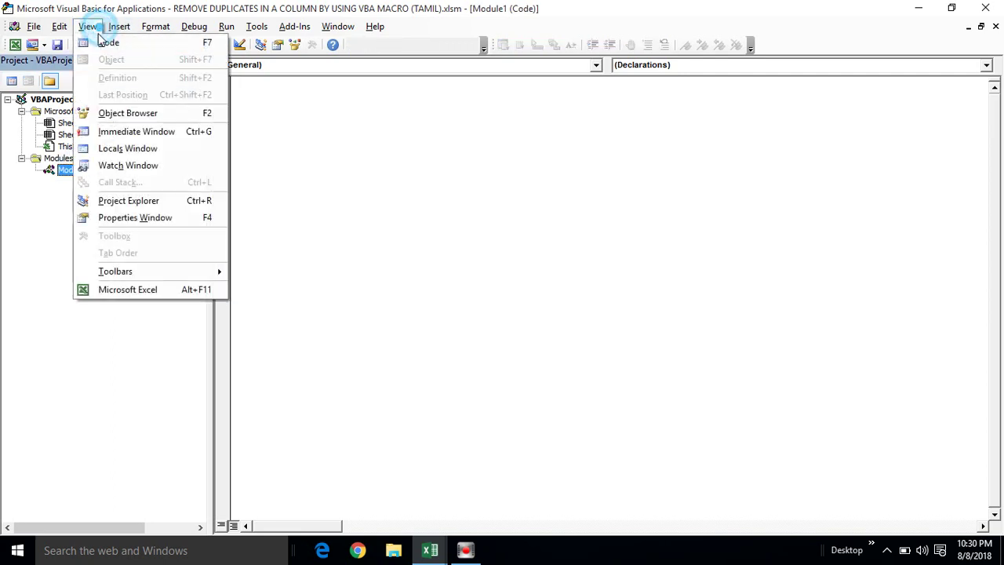
click(111, 218)
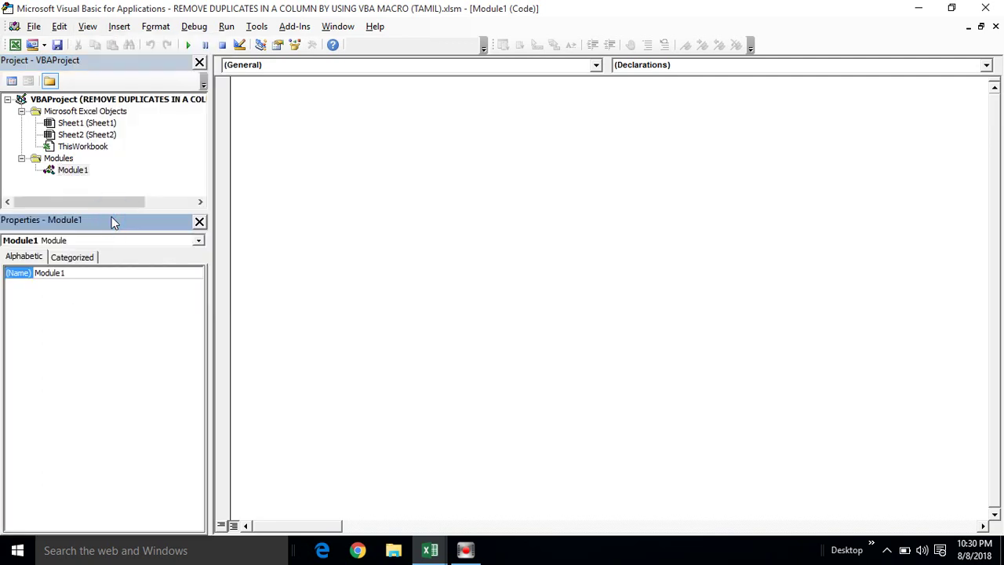
click(69, 274)
key(BackSpace)
key(BackSpace)
key(BackSpace)
key(BackSpace)
key(BackSpace)
key(BackSpace)
text(RemoveD)
text(uplicat)
click(110, 189)
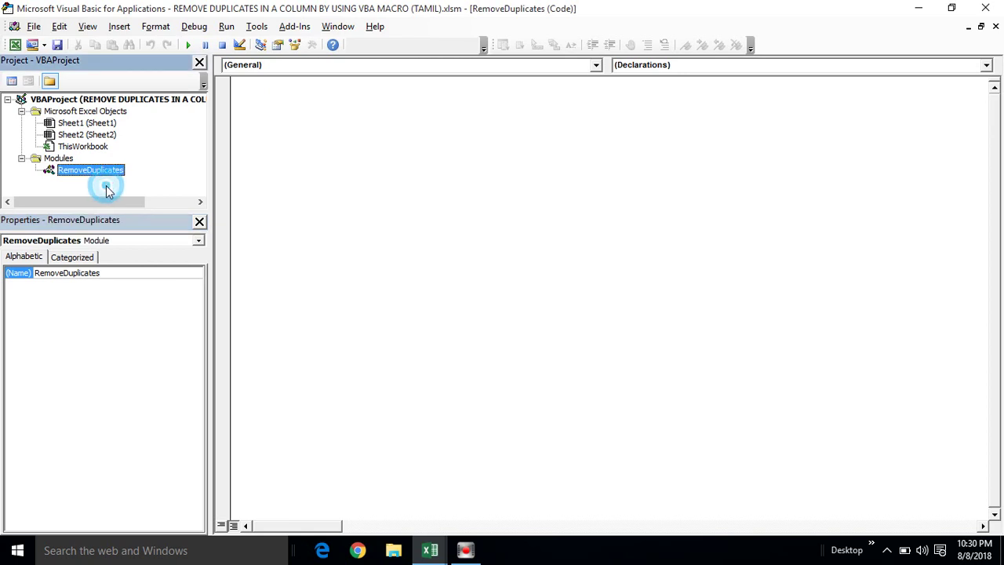
click(199, 221)
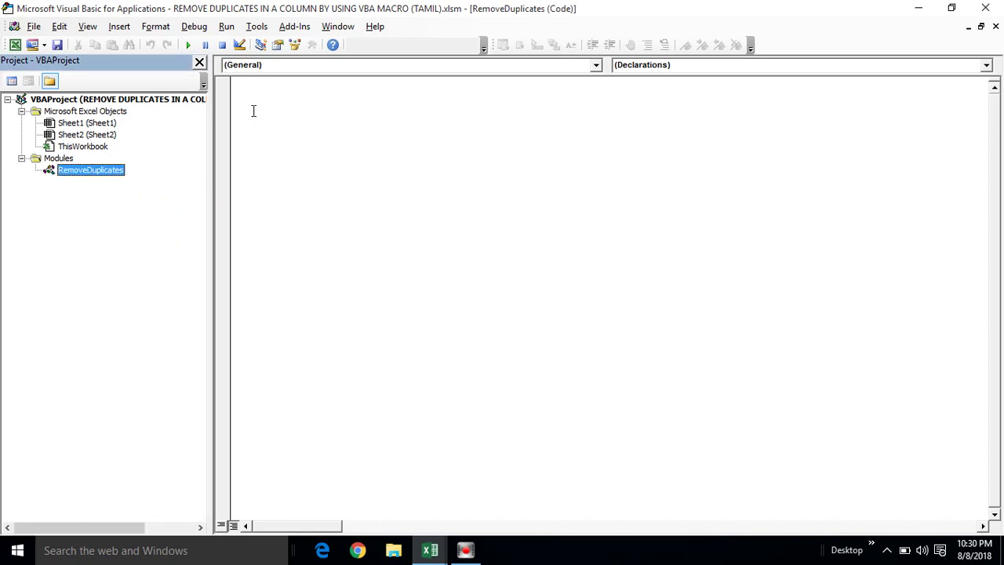
click(257, 82)
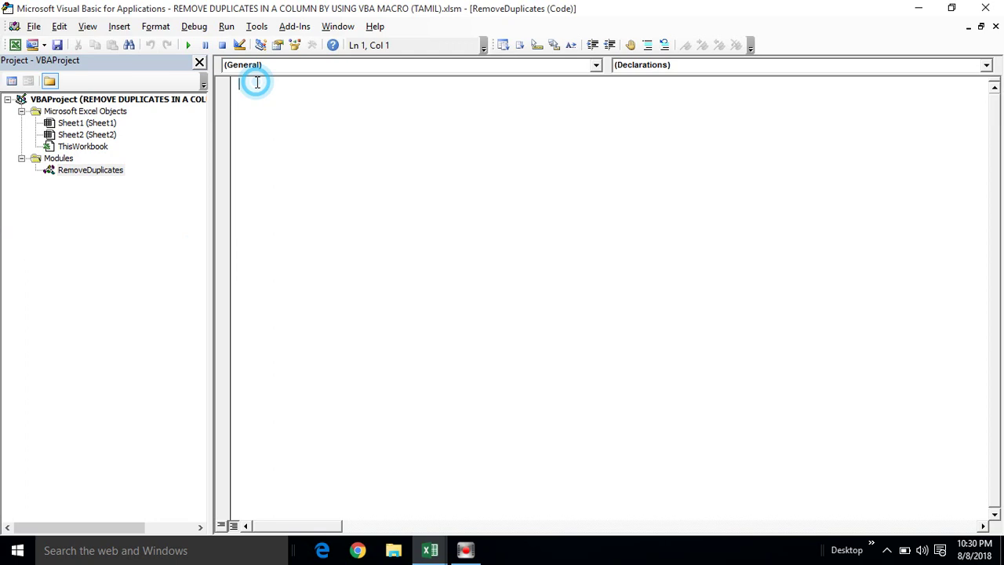
click(91, 170)
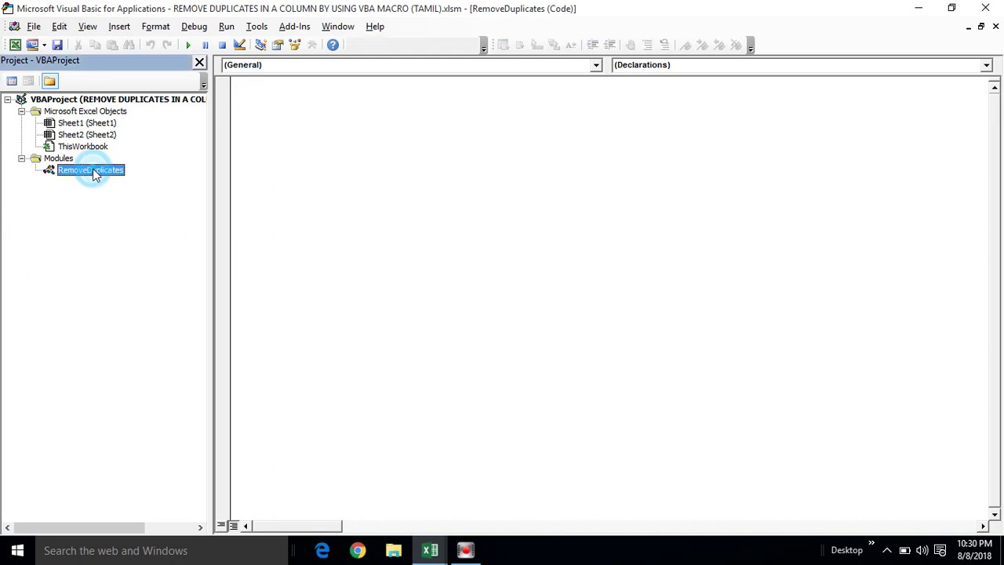
click(252, 85)
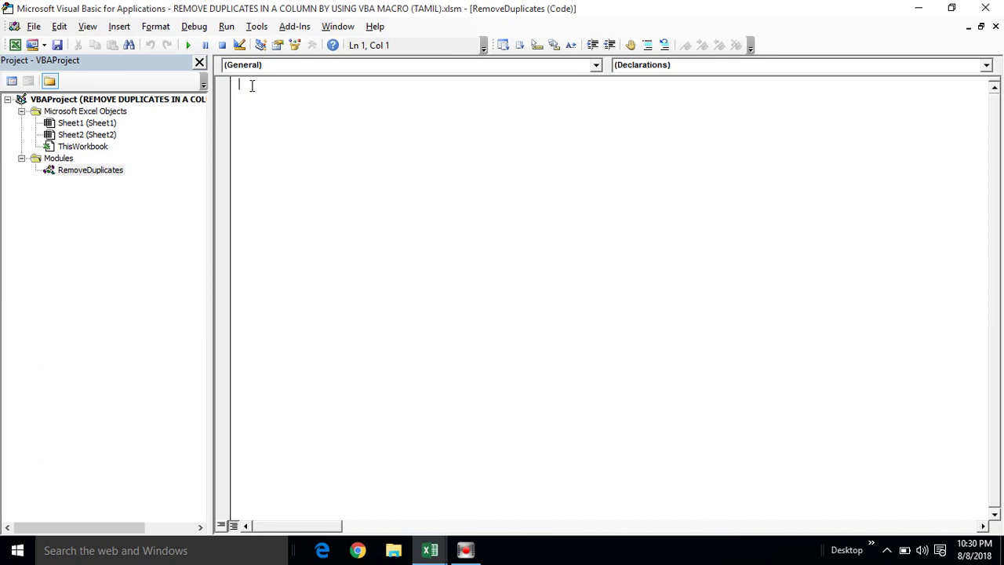
Start the Sub RemoveDuplicates() procedure with its End Sub.
text(Sub )
text(Rem)
key(BackSpace)
text(moveDup)
key(BackSpace)
text(plicates)
key(Return)
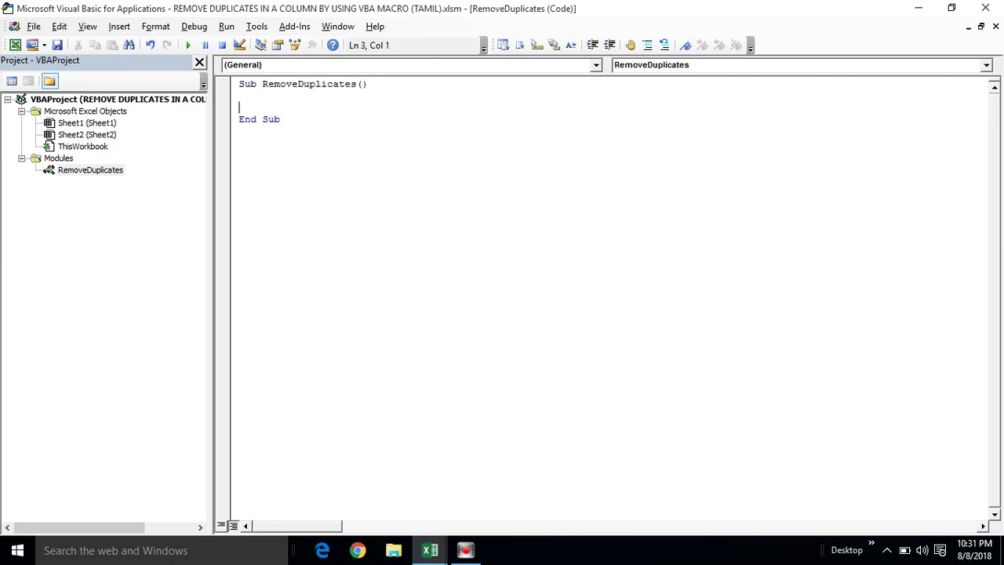
key(Return)
Check column A in Excel, then add the Columns("A:A").Select line.
key(alt+Tab)
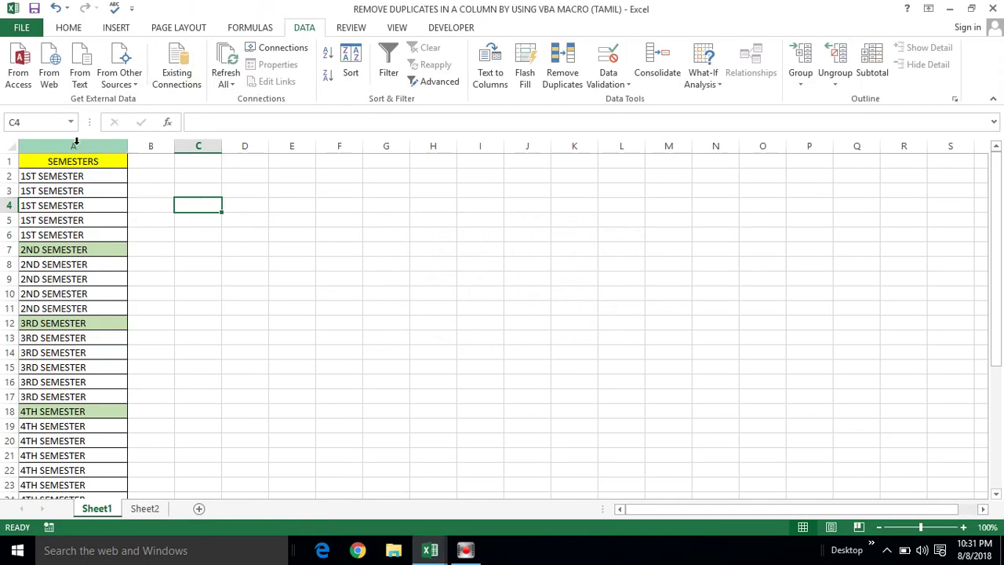
click(76, 141)
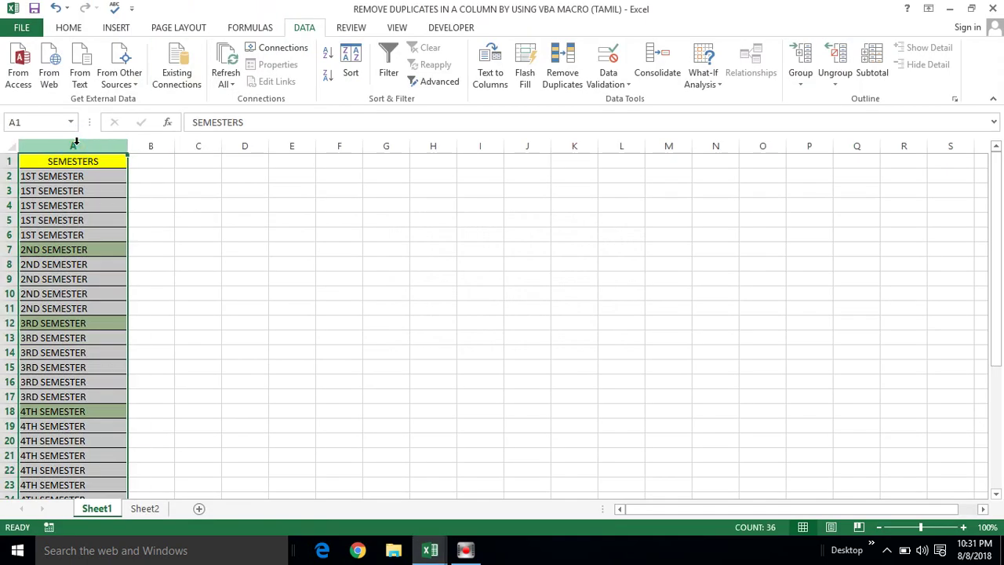
click(74, 173)
key(alt+Tab)
double_click(74, 171)
text(Columns)
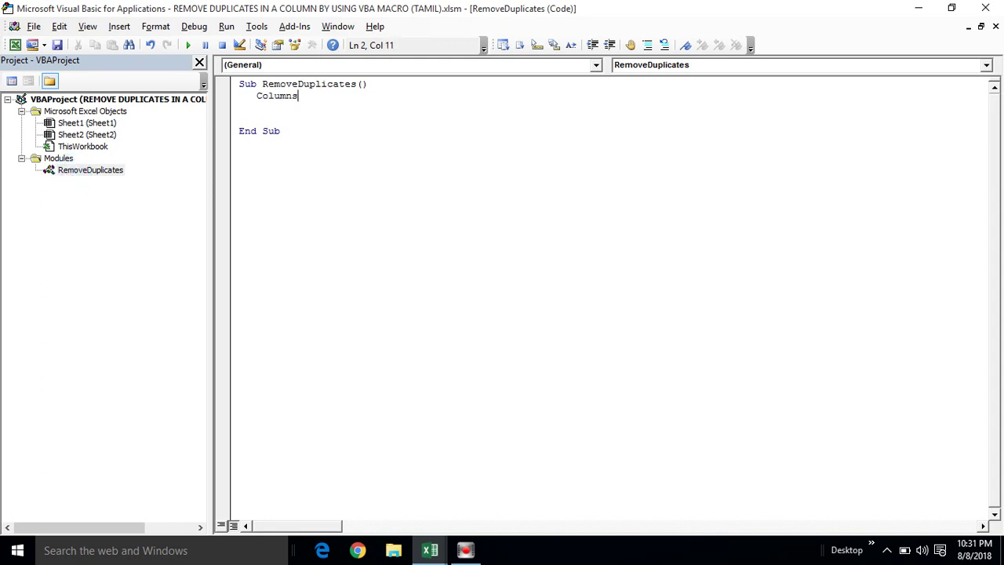
text(()
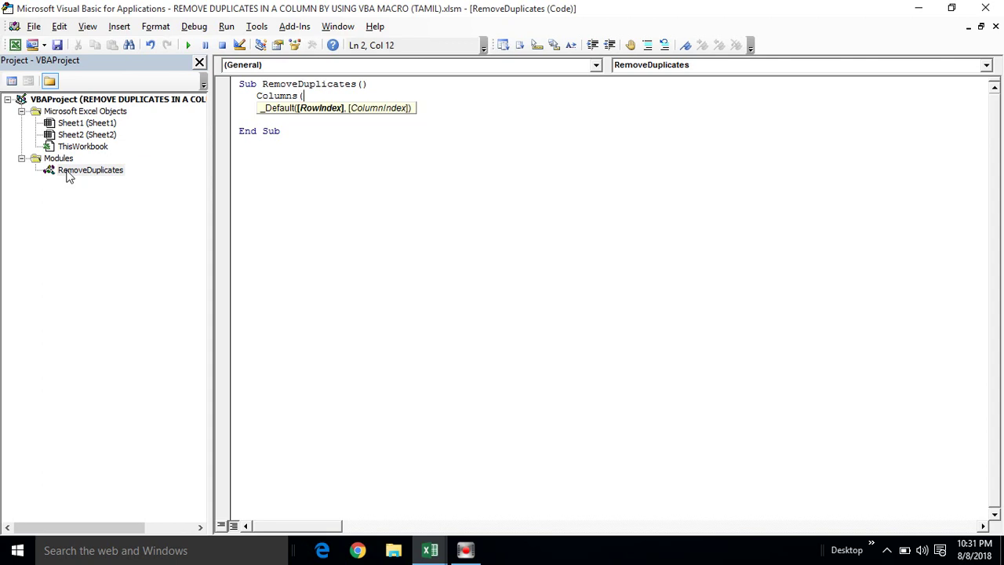
text("A:A").select)
key(Return)
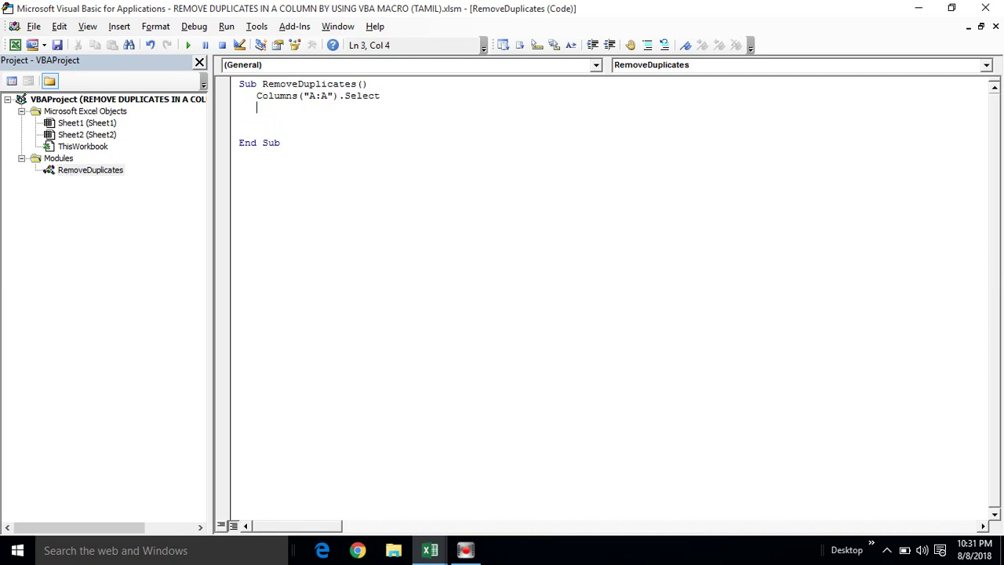
Add the RemoveDuplicates Columns:=Array(1), Header:=xlNo line and Range("A1").Select.
text(Activesheet)
text(.range)
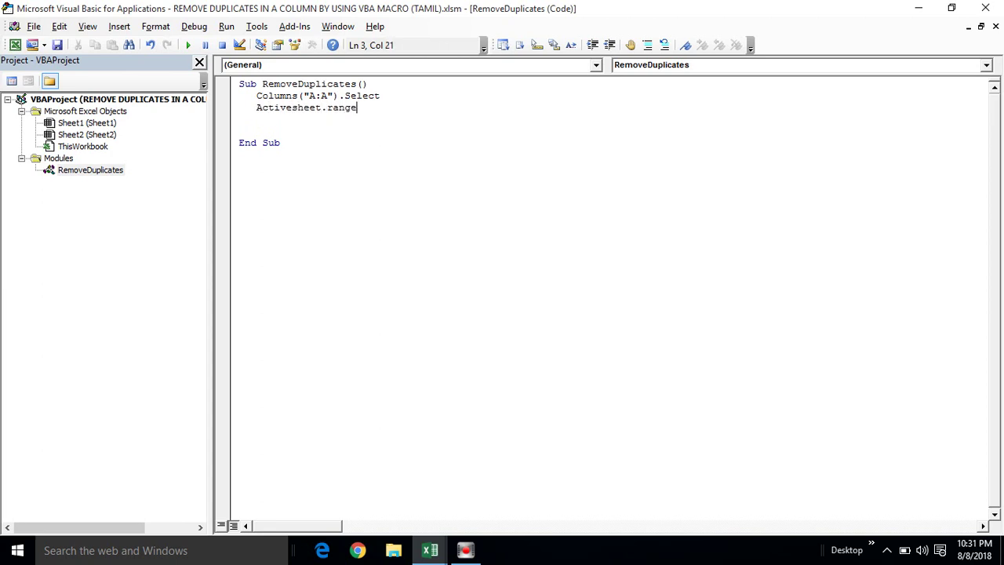
text(()
text(A:)
text(A").removeduplicates)
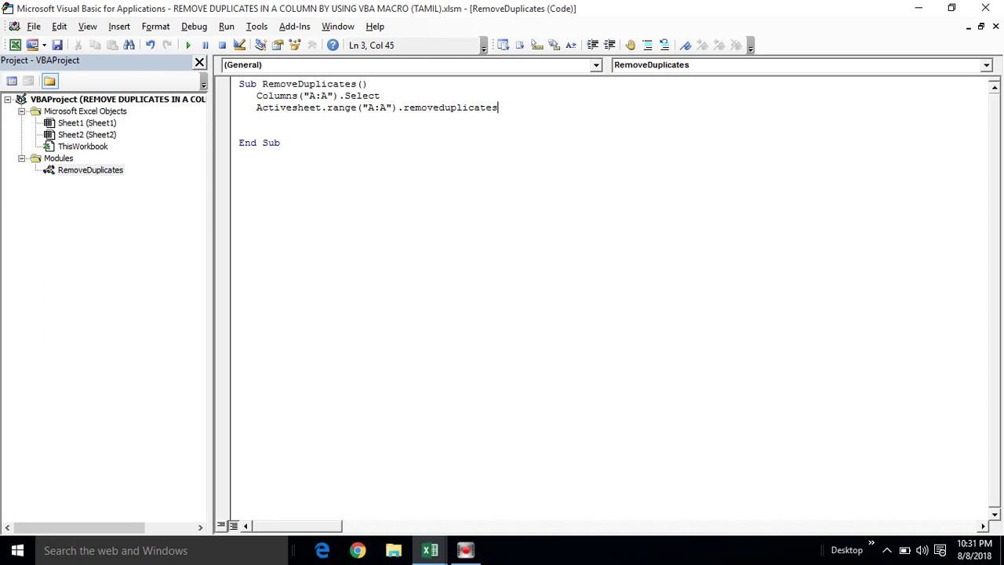
text(columns:=)
text(arr)
text(ay)
text((1)
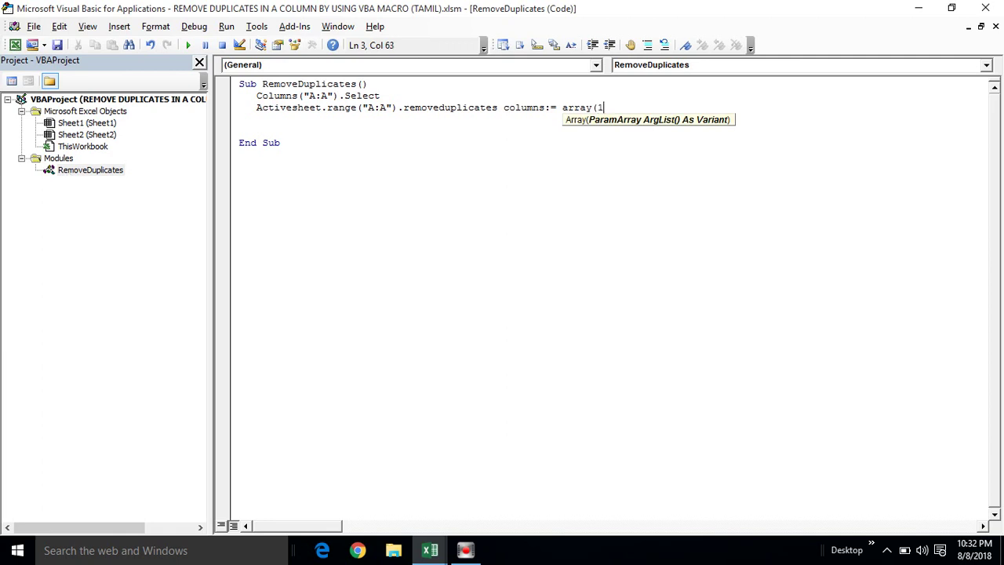
text())
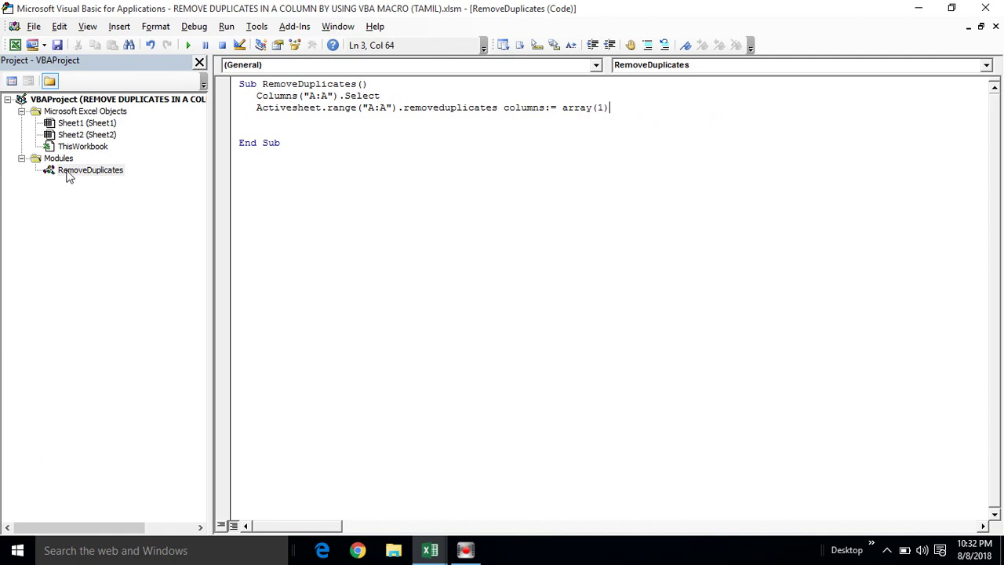
text(, Header:=xlNo)
key(Return)
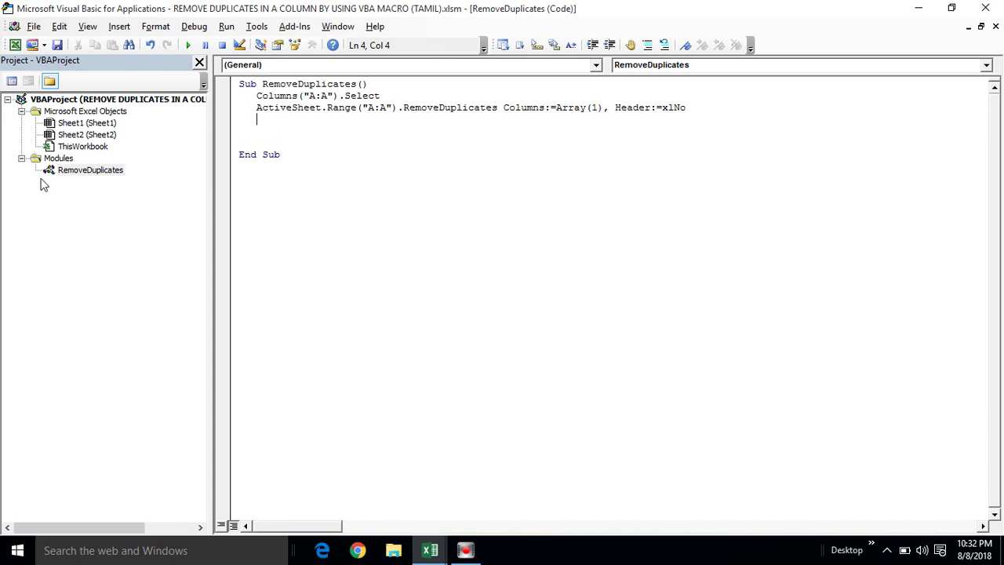
click(684, 107)
click(372, 118)
text(ragn)
key(BackSpace)
key(BackSpace)
text(nge()
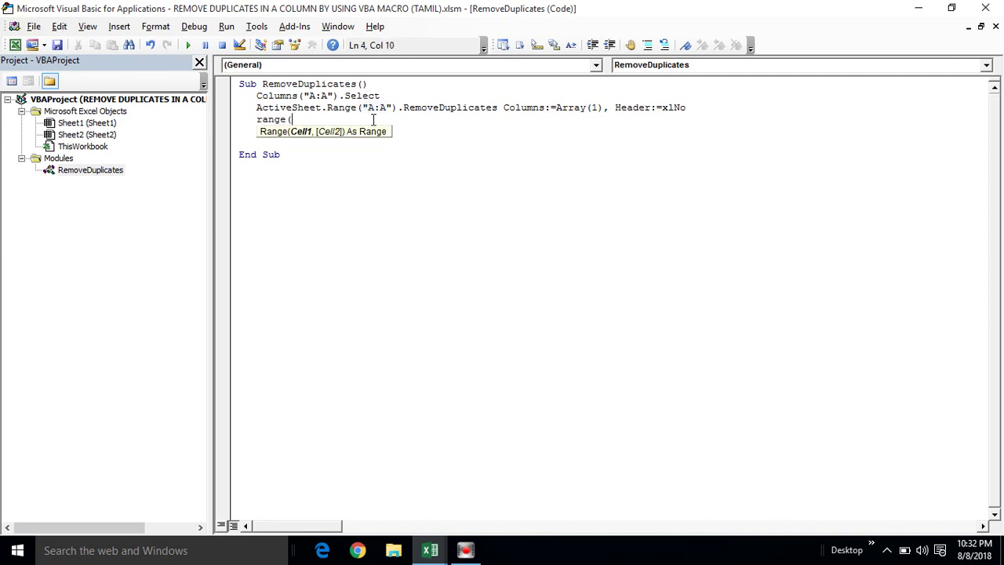
text("A1)
text("))
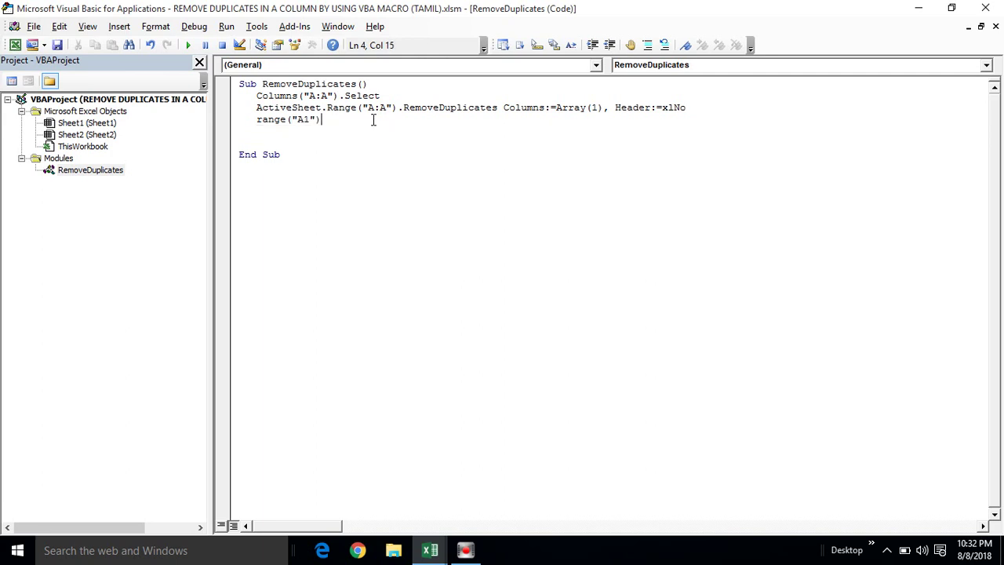
text(.)
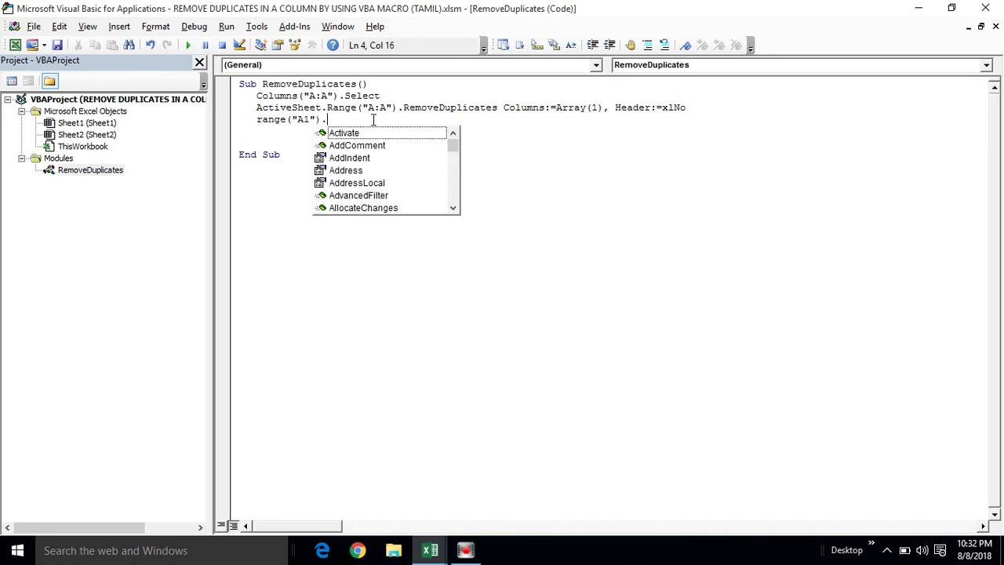
text(select)
key(Tab)
key(Return)
Tidy the blank lines in the macro body and before End Sub.
click(258, 95)
key(Return)
key(Return)
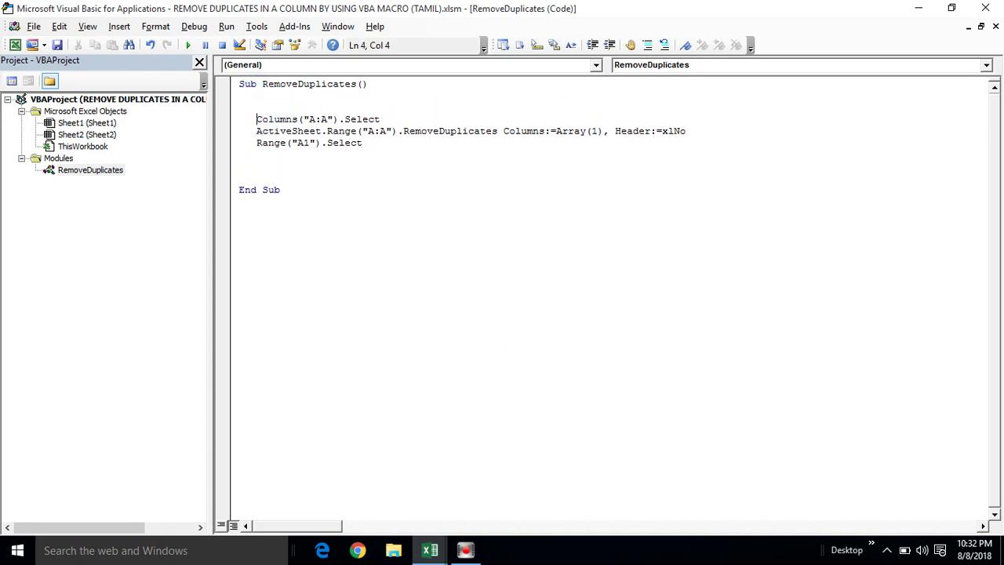
key(BackSpace)
key(BackSpace)
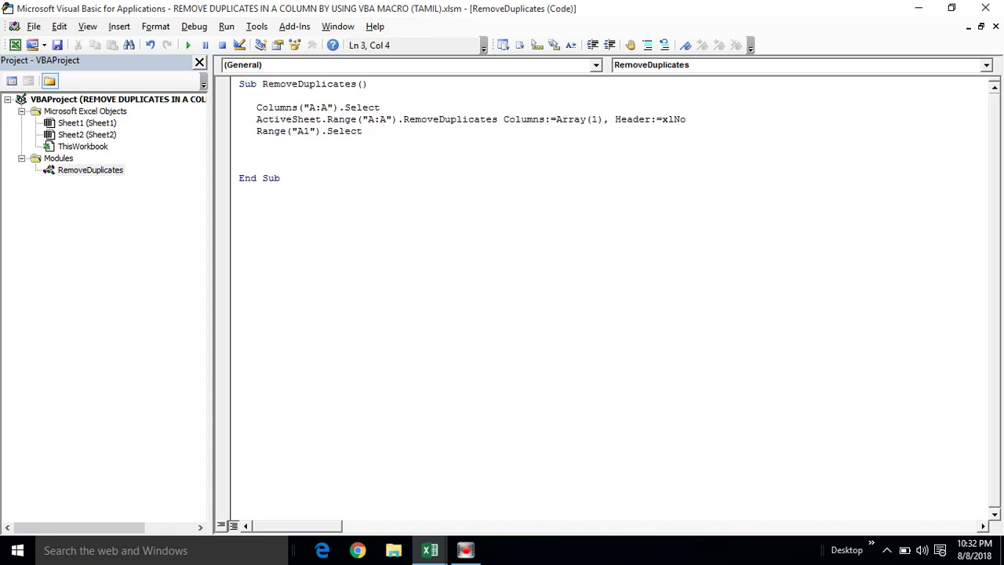
click(260, 108)
click(264, 120)
click(243, 163)
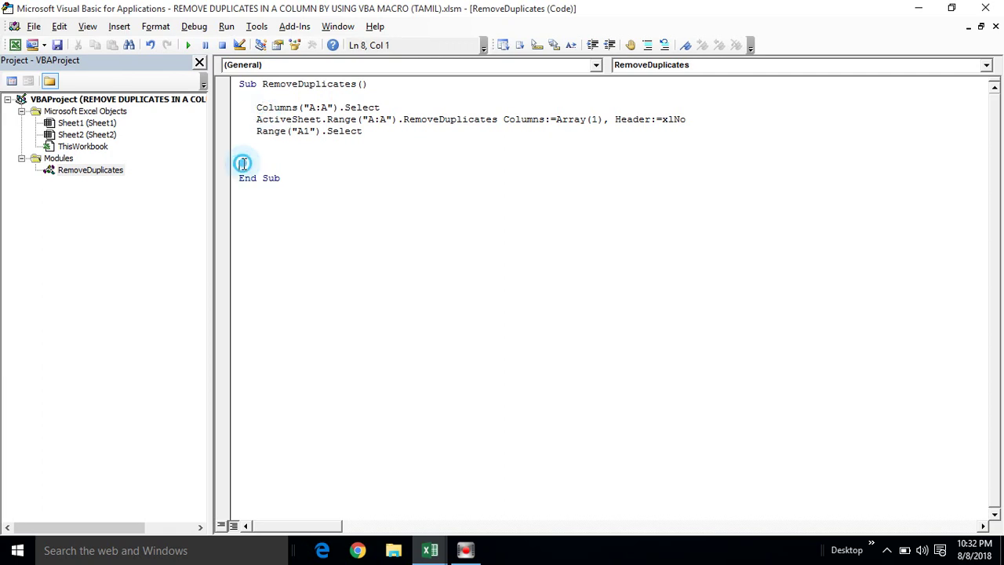
key(BackSpace)
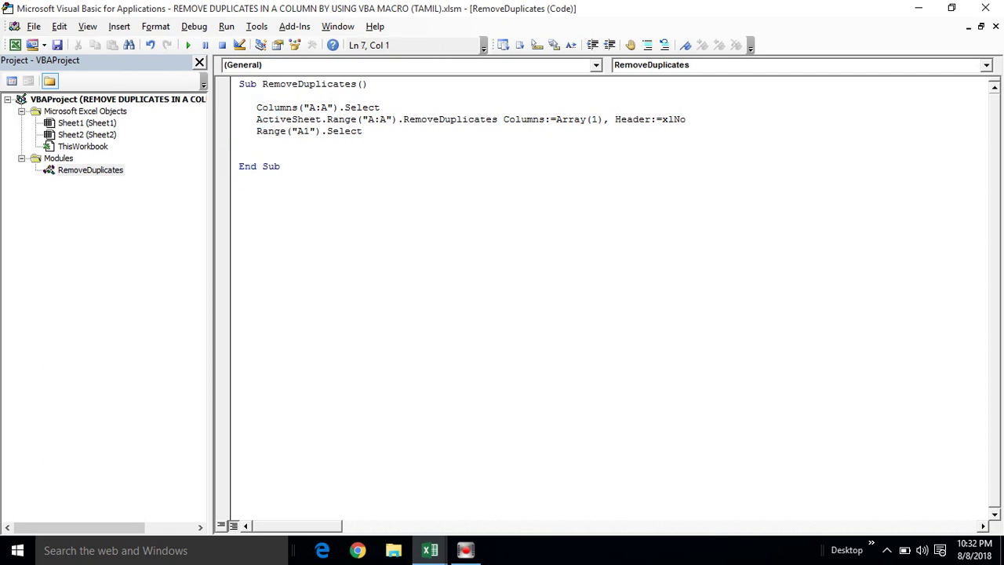
double_click(594, 15)
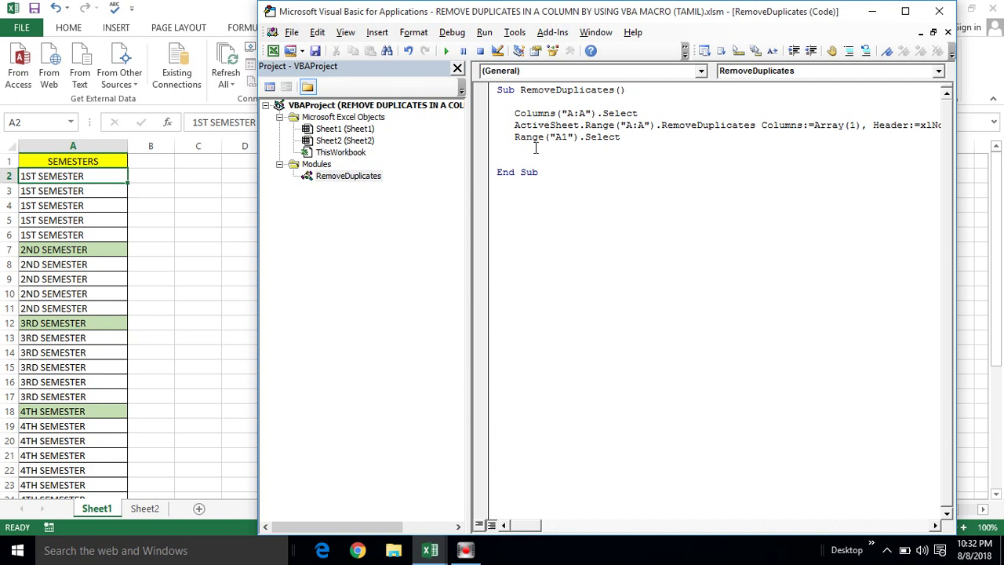
Run RemoveDuplicates, confirm column A shows SEMESTERS plus 1ST–6TH SEMESTER, then return to the editor.
click(447, 53)
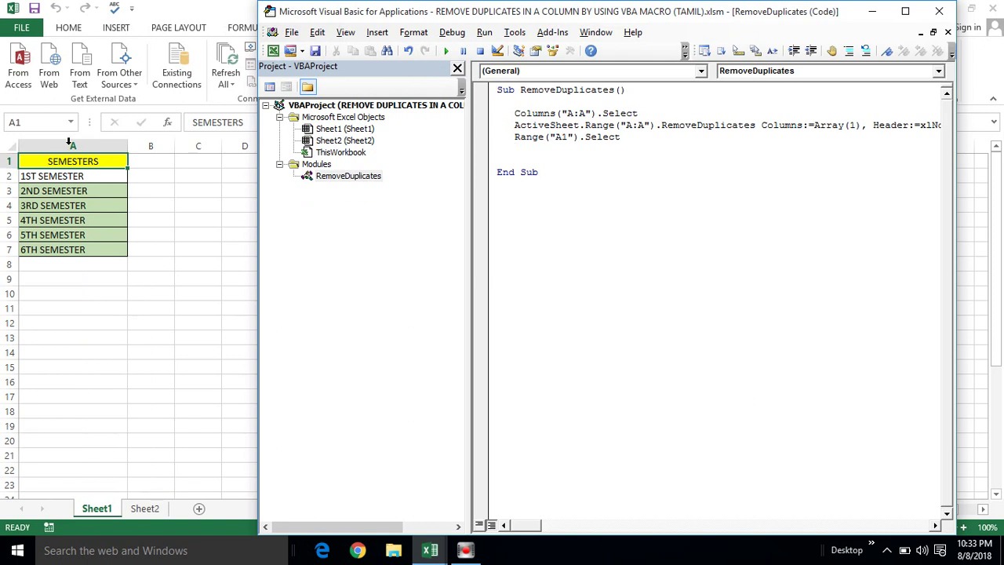
click(71, 142)
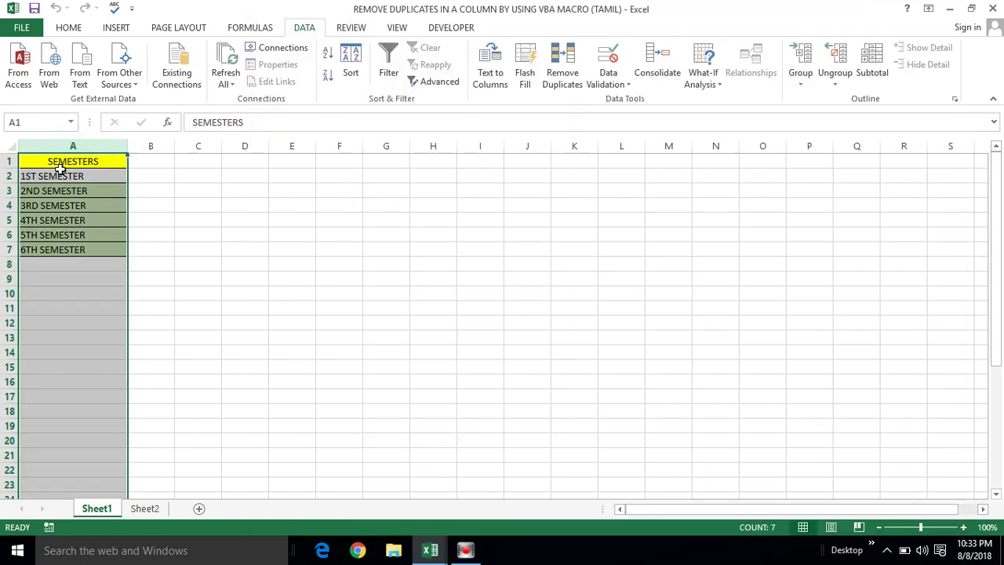
key(alt+F11)
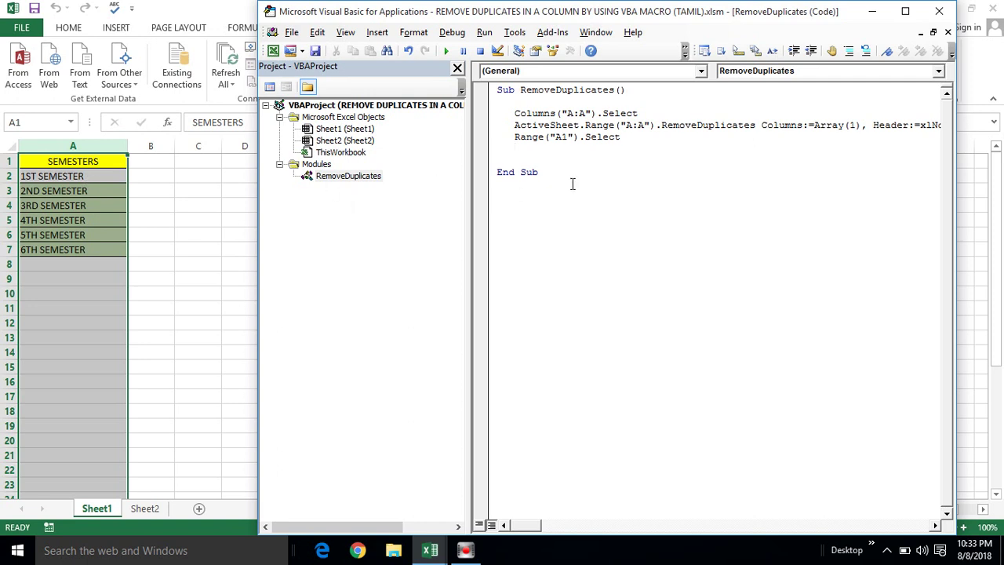
Move to the end of the first macro and add blank lines below End Sub.
click(554, 151)
click(496, 168)
click(515, 115)
click(524, 151)
click(545, 173)
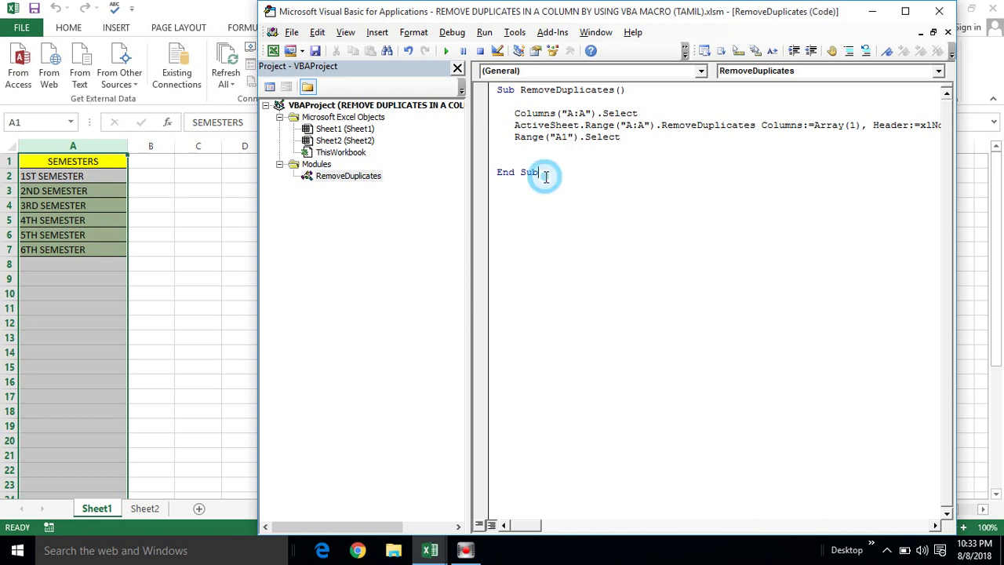
key(Return)
key(Return)
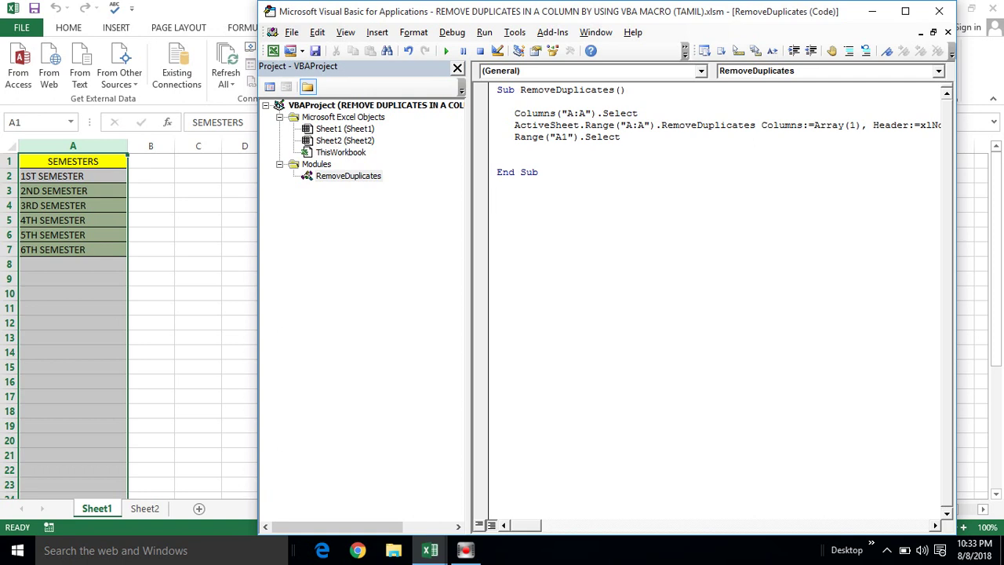
Begin typing 'Su' below the macro, then bring Excel forward and check Sheet1 and Sheet2.
text(Su)
click(139, 169)
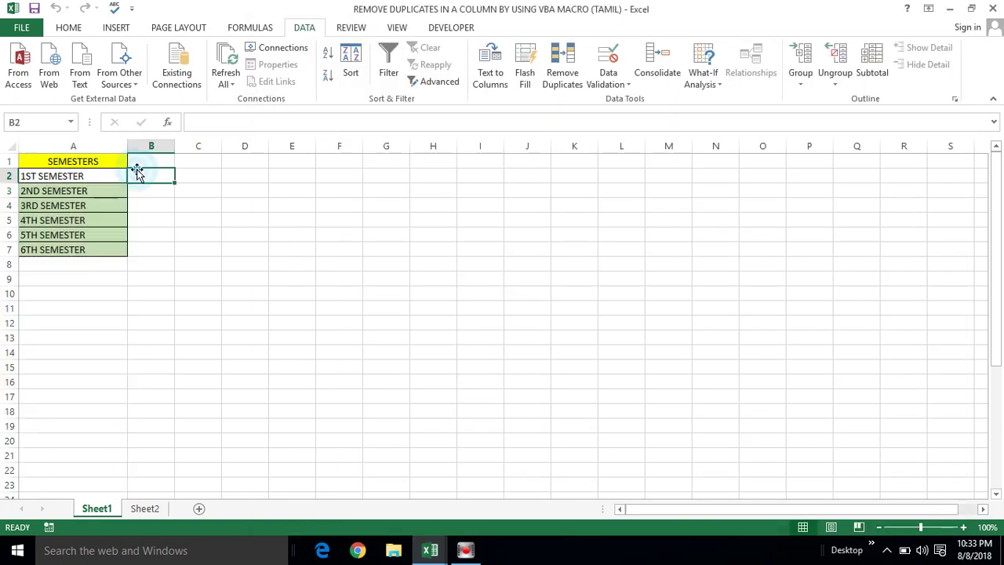
click(75, 146)
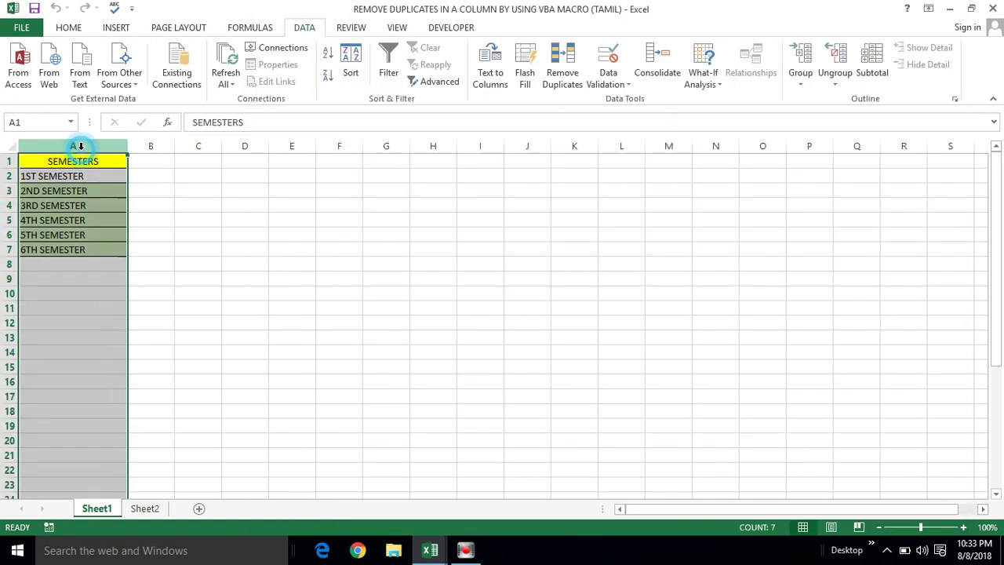
click(144, 508)
click(83, 510)
click(63, 190)
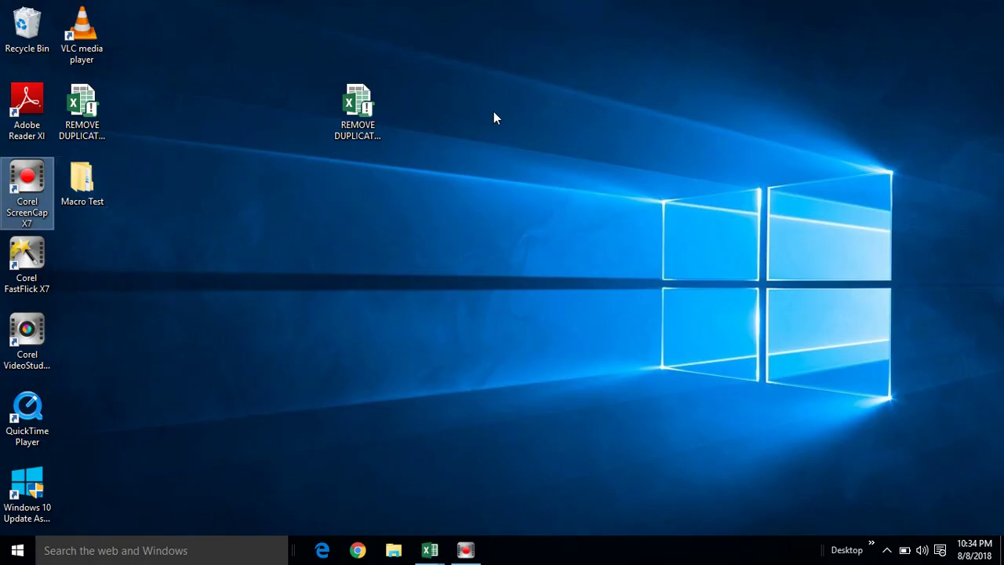
Copy column A from the other semester workbook and paste it into A1 of Sheet1.
double_click(365, 116)
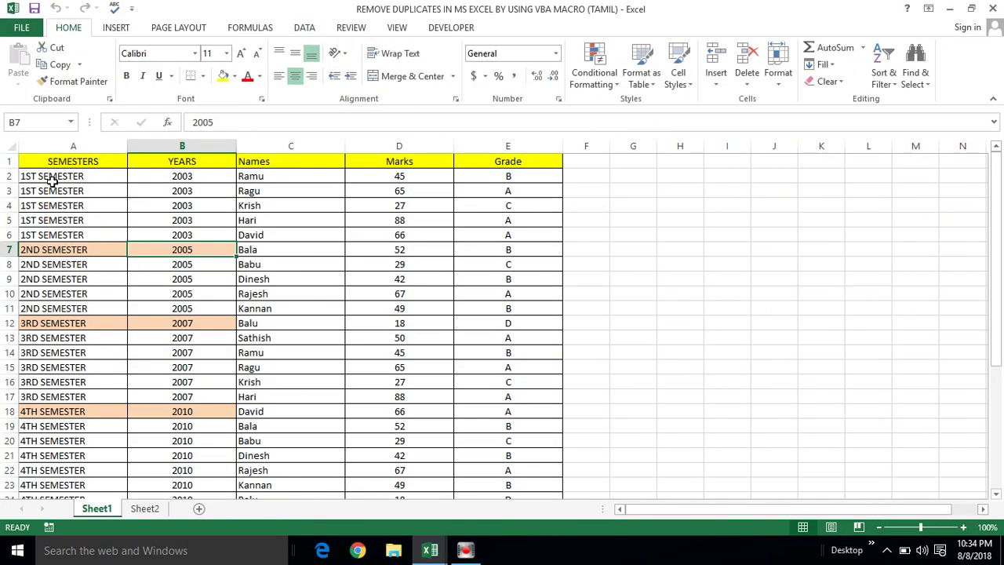
click(56, 156)
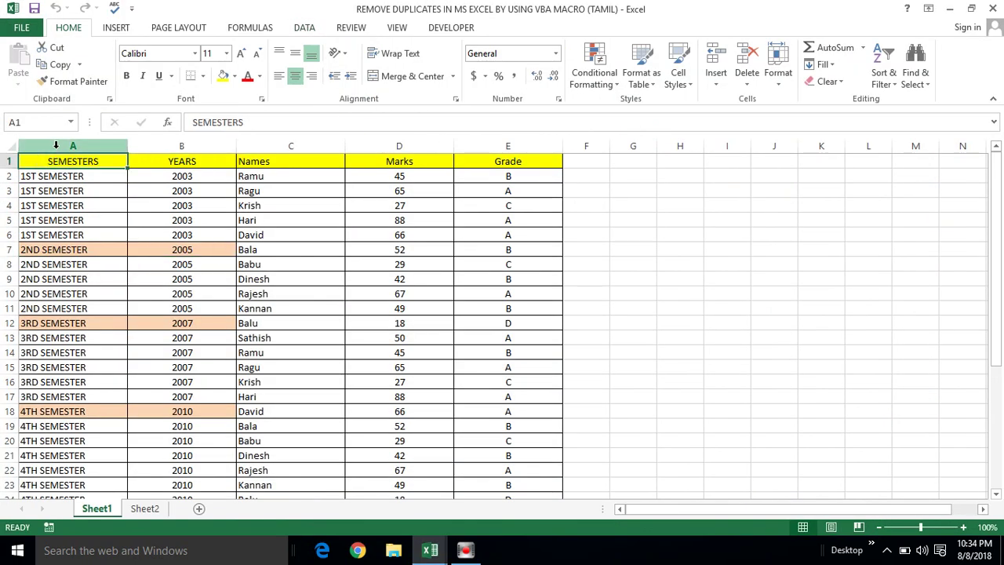
click(56, 145)
key(ctrl+c)
key(alt+Tab)
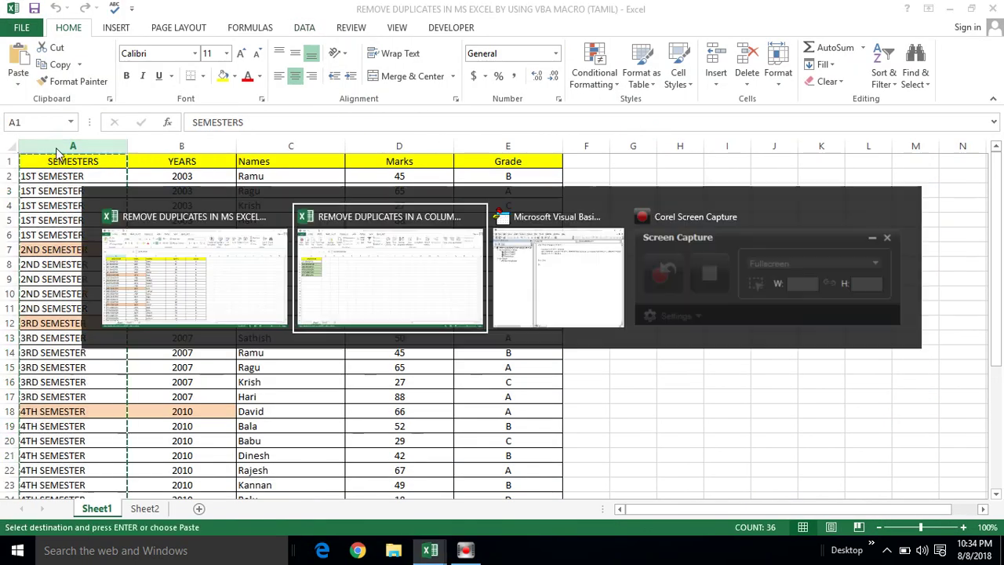
click(47, 159)
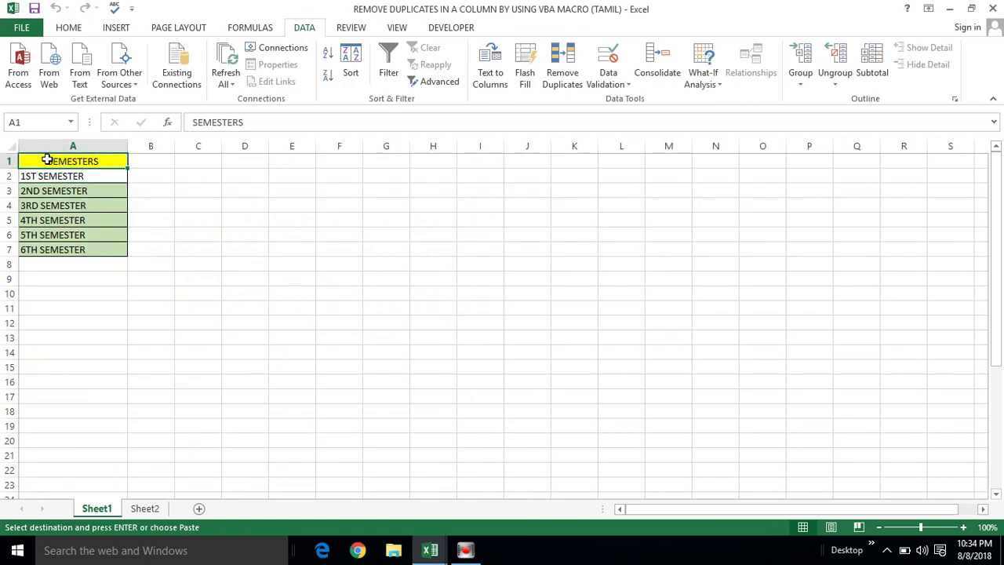
key(ctrl+v)
Close the source workbook without keeping the clipboard data, then reopen the VBA editor.
key(alt+Tab)
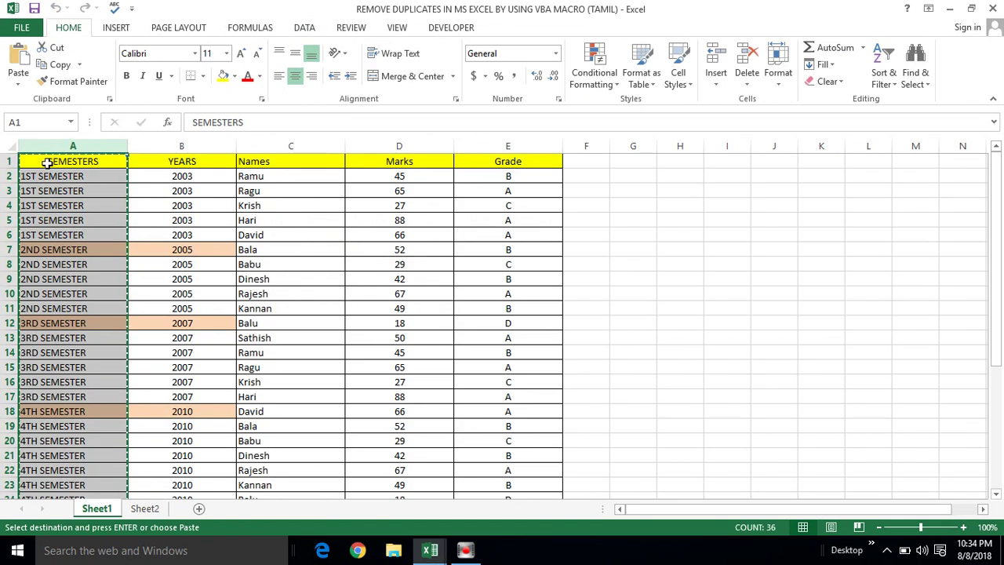
click(991, 9)
click(506, 321)
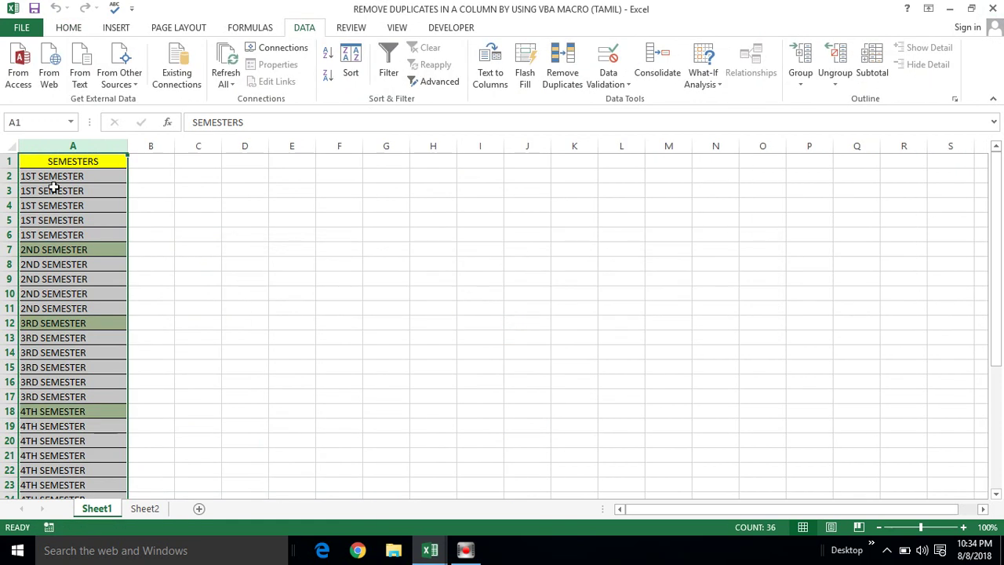
click(52, 189)
key(alt+F11)
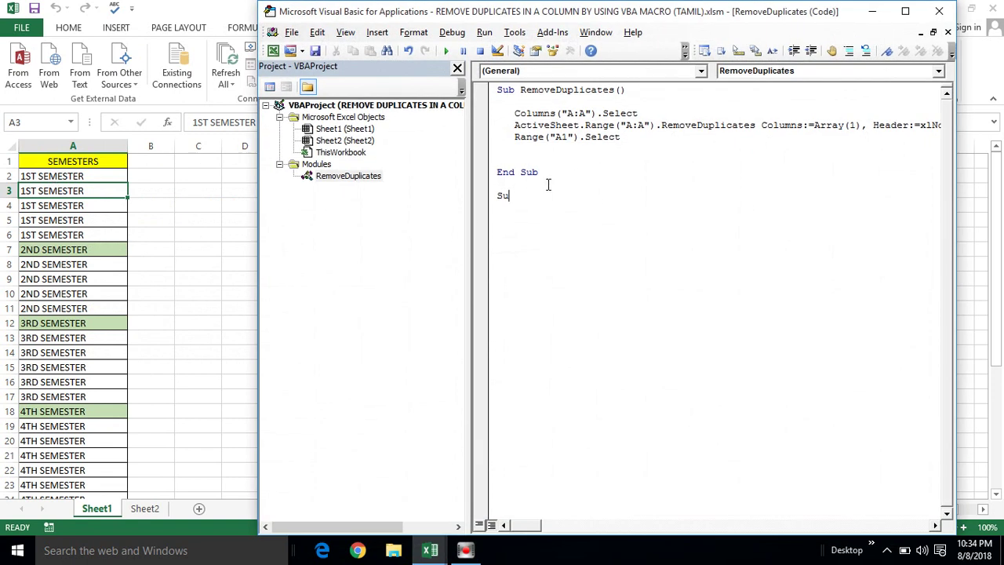
Create a new Sub RemoveDuplicates1 and rename the first macro RemoveDuplicates1.
text(b )
text(RemoveDuplicates1)
key(Return)
text(1)
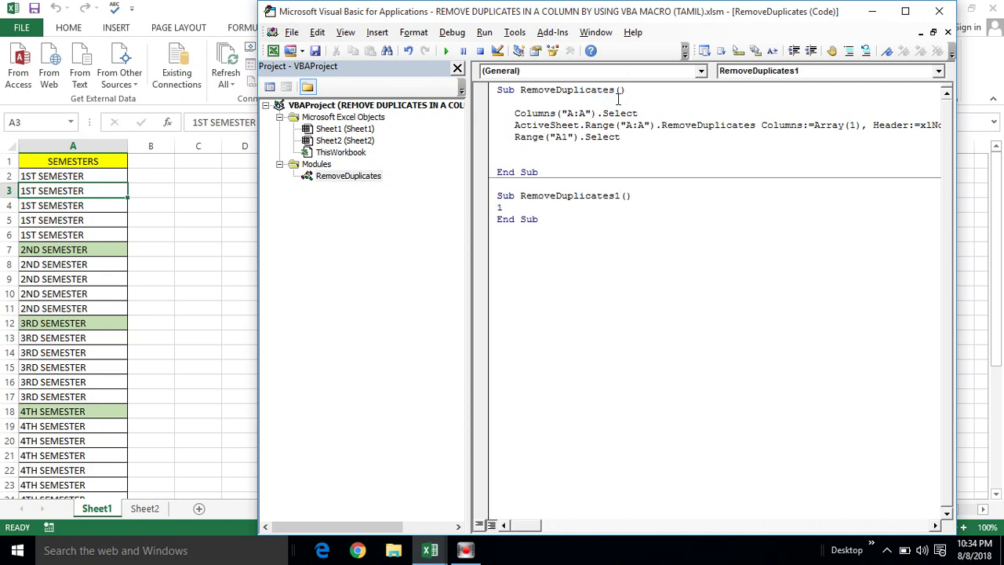
click(617, 90)
text(1)
Rename the second macro RemoveDuplicates2 and add blank lines inside its body.
click(623, 196)
key(BackSpace)
text(2)
click(641, 196)
key(Return)
key(Return)
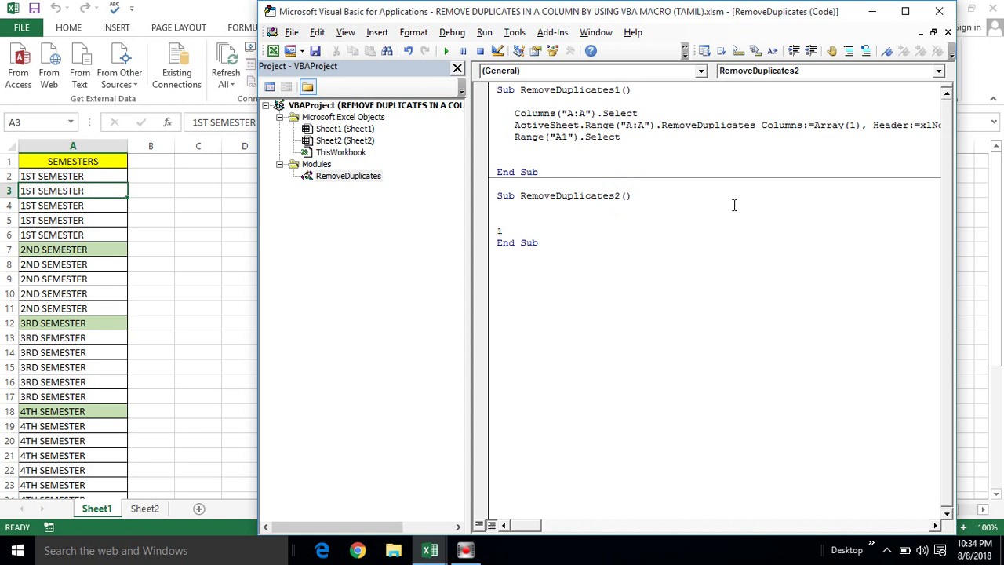
key(BackSpace)
click(515, 114)
click(516, 208)
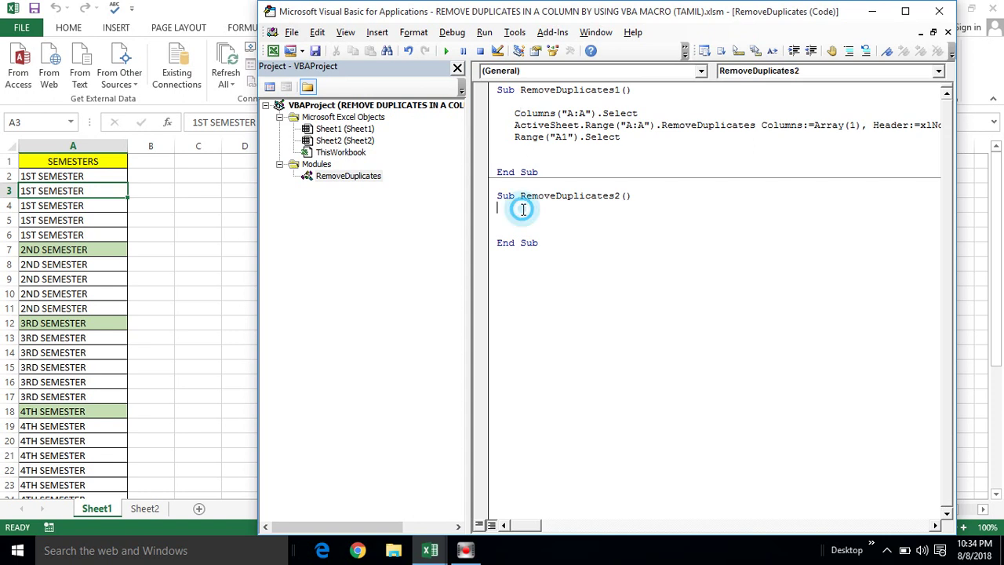
Declare Dim x1 As Worksheet in RemoveDuplicates2.
key(Return)
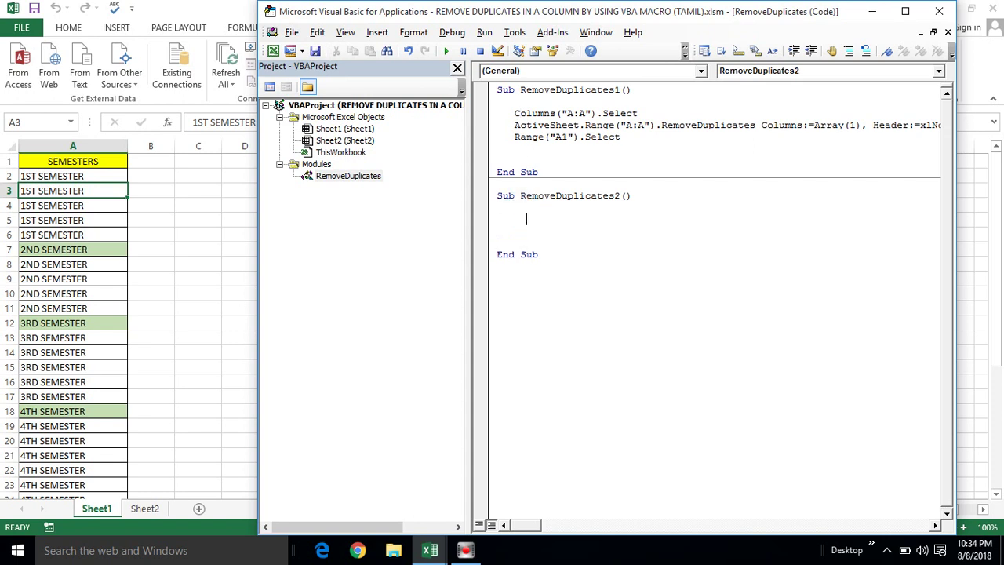
text(Dim x1 as worksh)
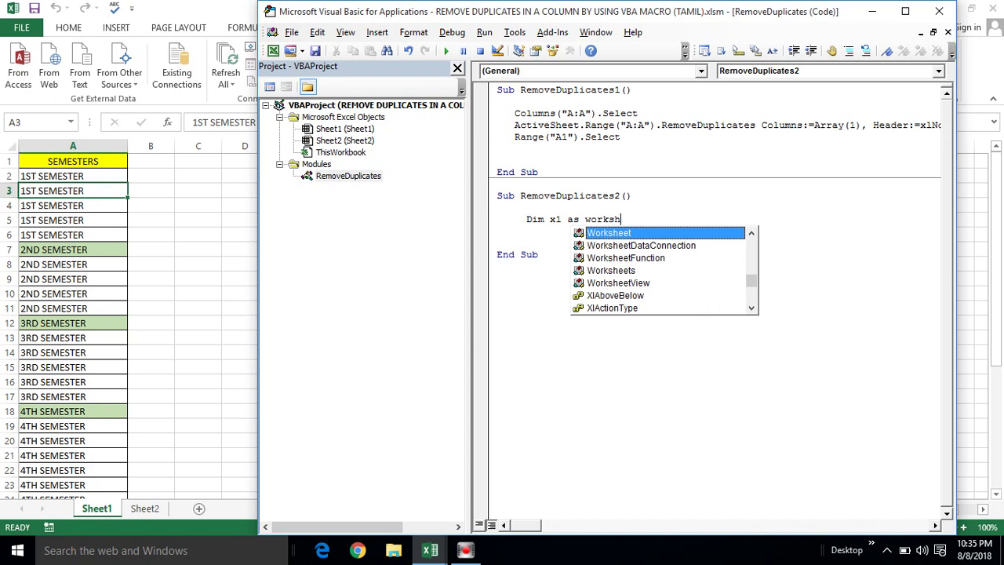
key(Tab)
key(Return)
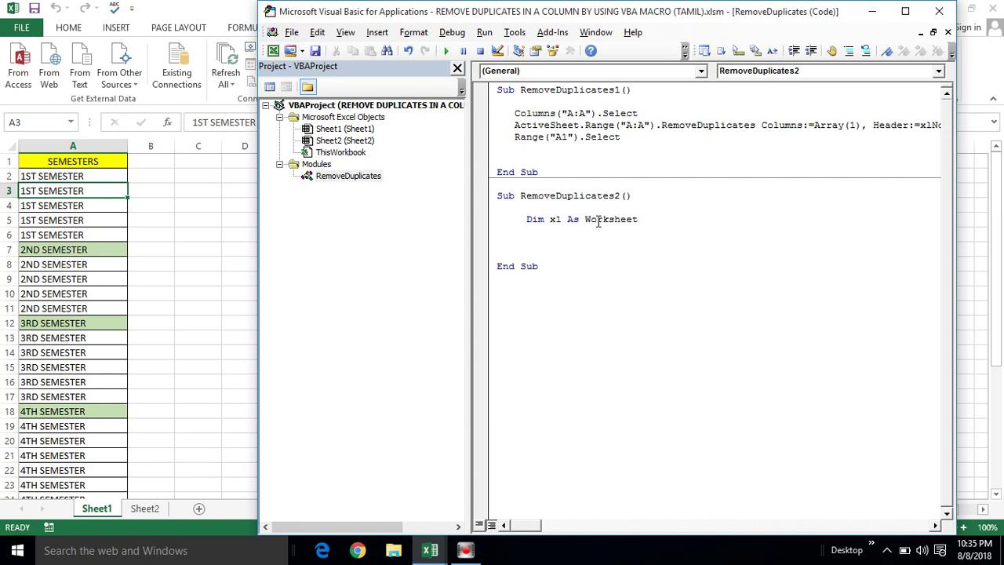
Add Set x1 = Sheets("Sheet1") and start a new line below it.
key(Return)
text(set x1=sheet)
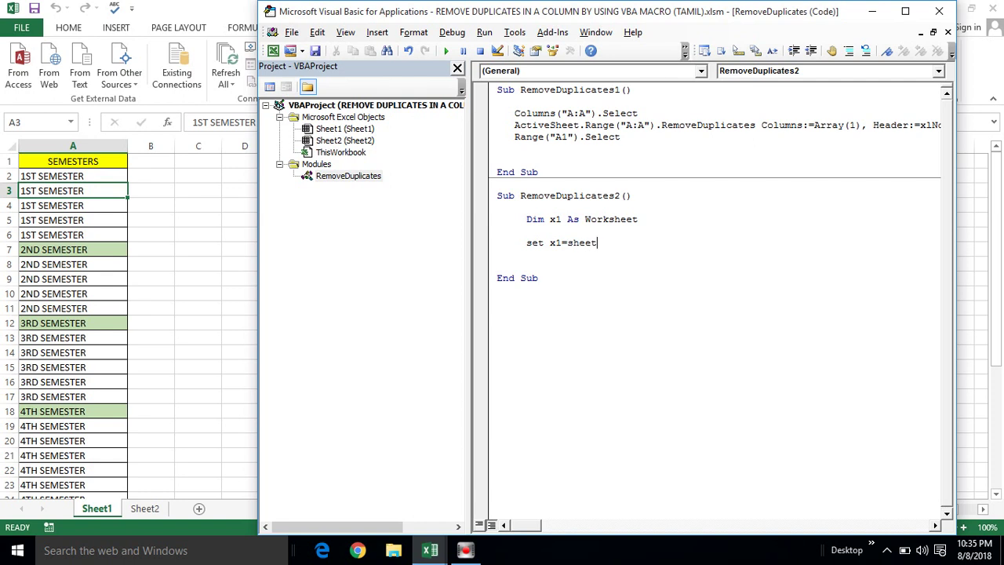
text(s("sheet)
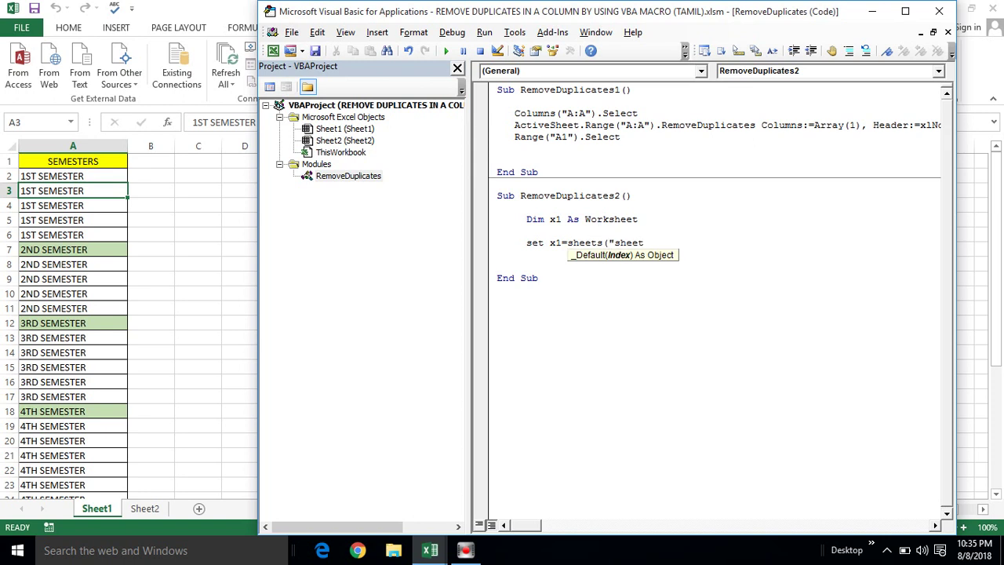
text(1"))
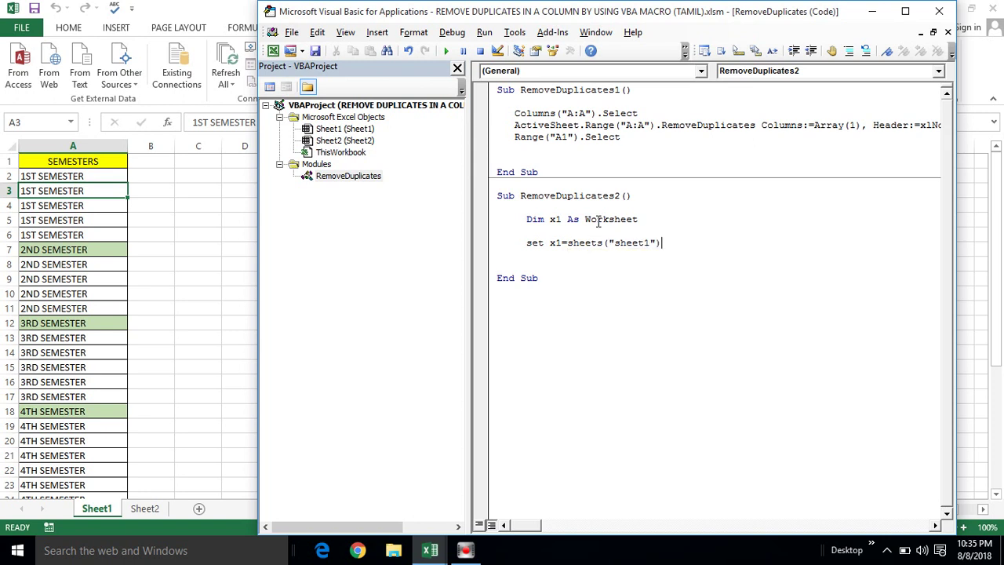
click(619, 243)
key(BackSpace)
text(S)
click(672, 249)
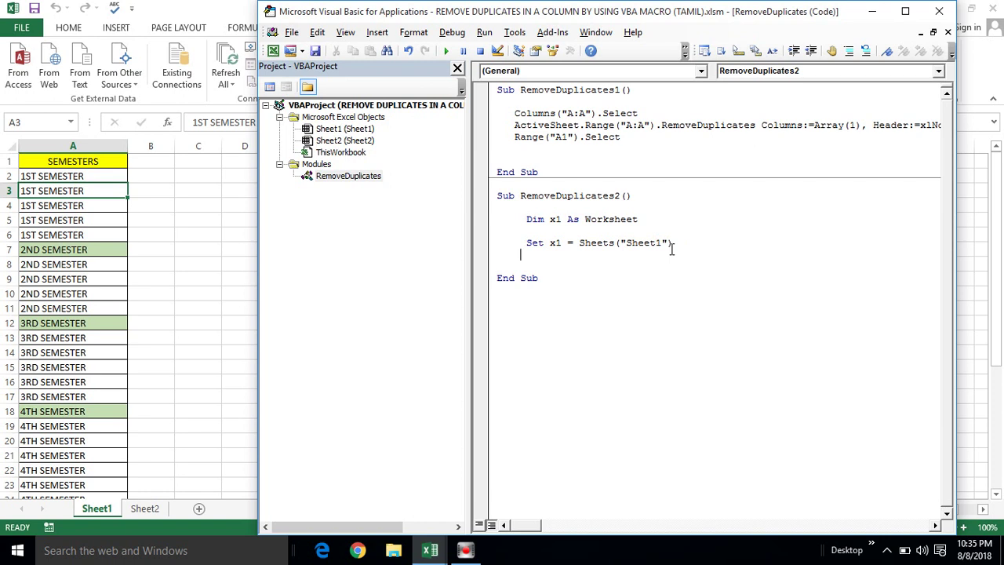
key(Return)
double_click(555, 243)
click(533, 258)
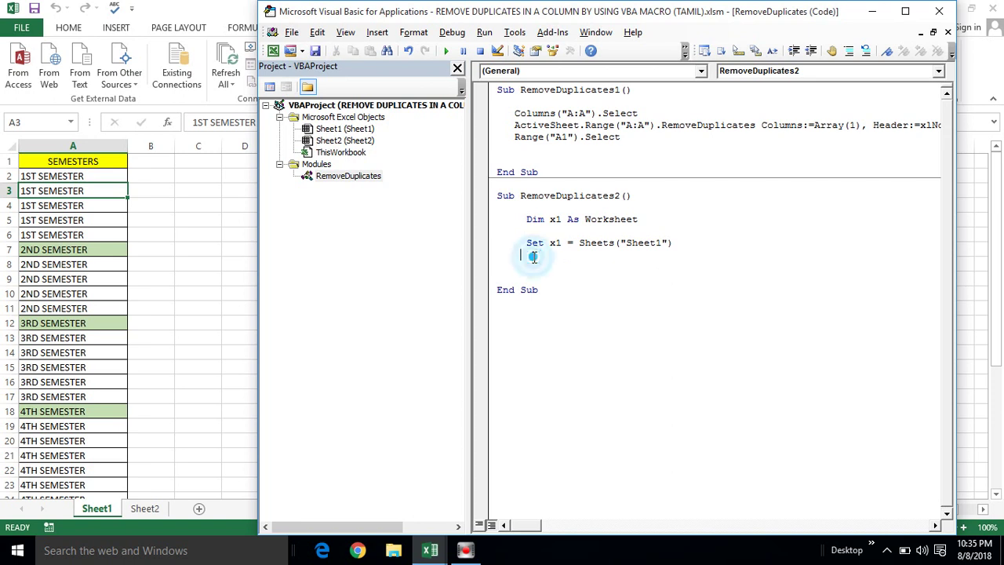
key(Return)
Write x1.Range("A:A") in RemoveDuplicates2, correcting the address back to A:A.
text(x1.)
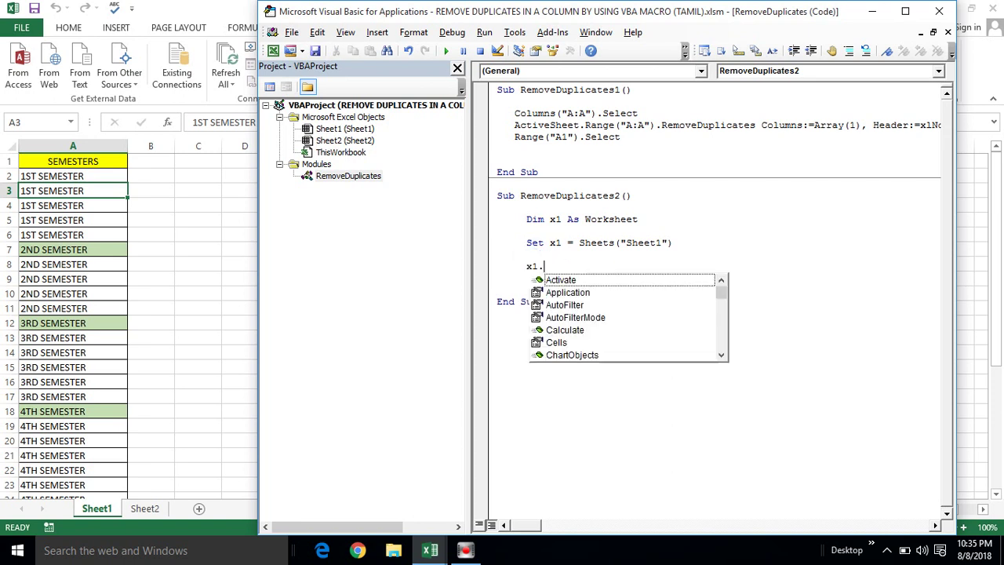
text(range)
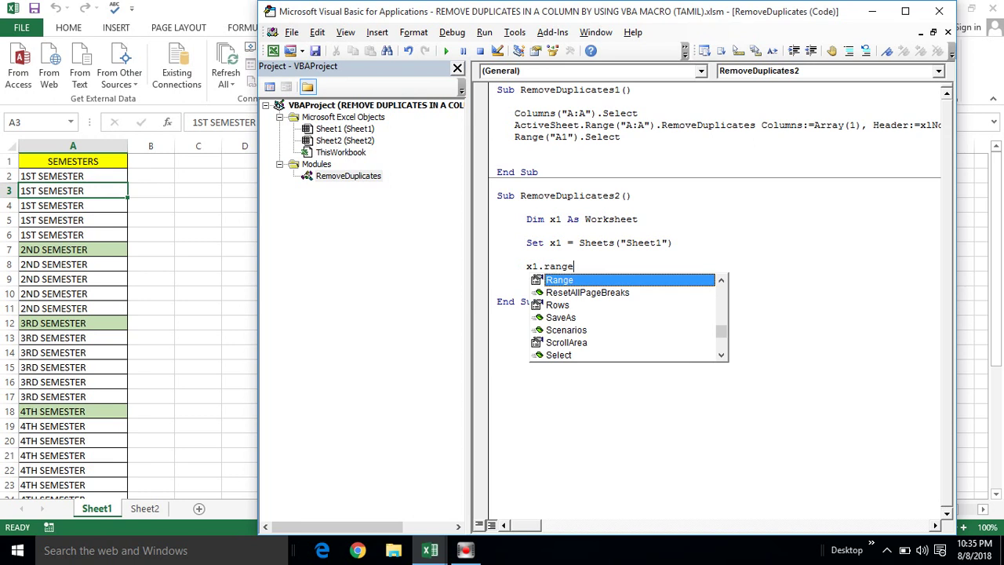
key(Tab)
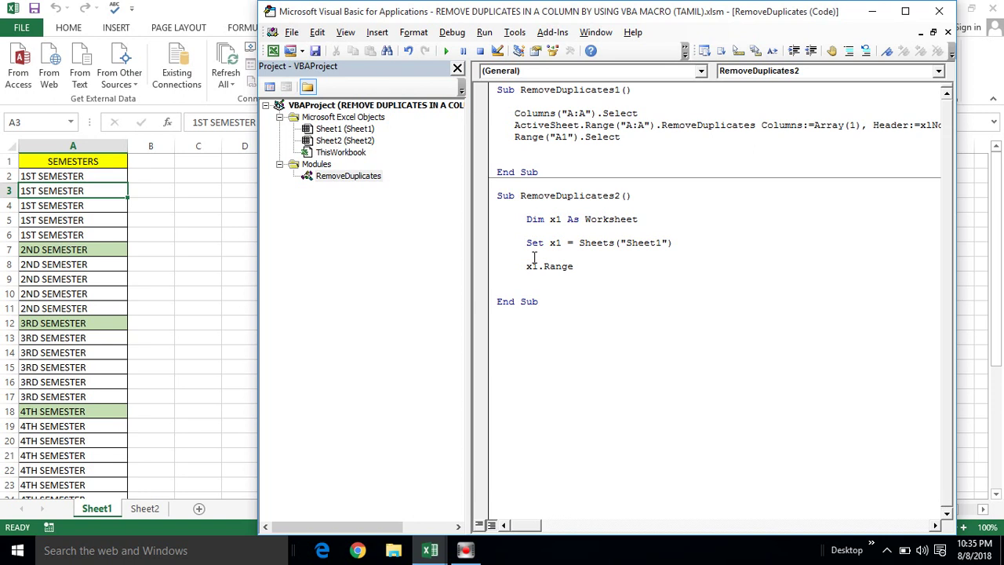
text(("A)
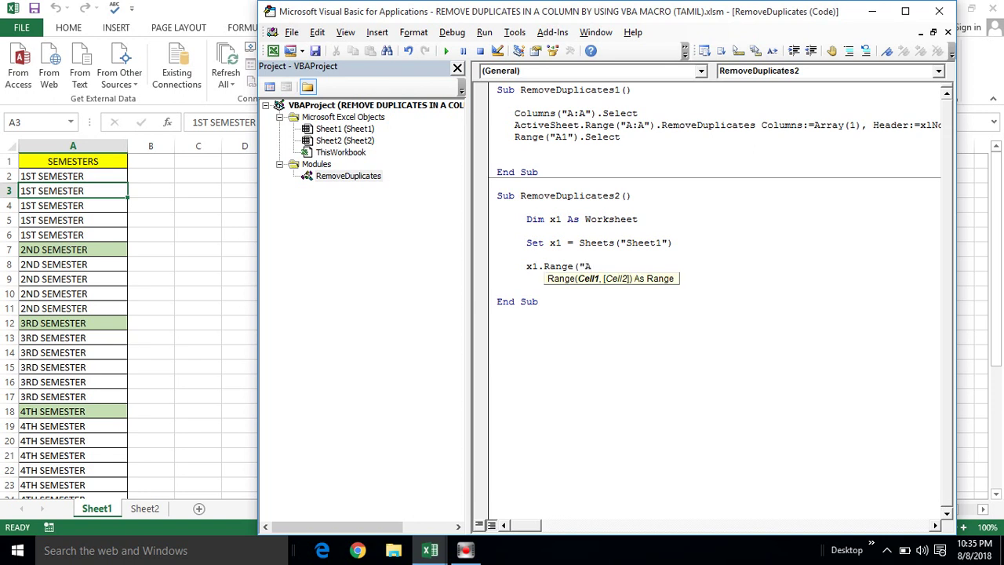
text(:A")
text().)
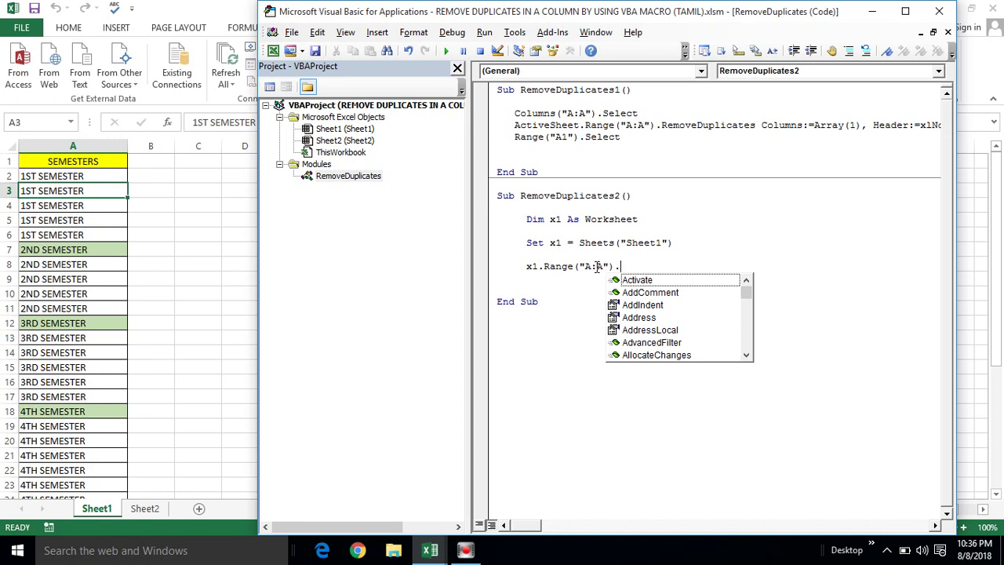
click(596, 268)
click(594, 267)
text(10)
click(616, 267)
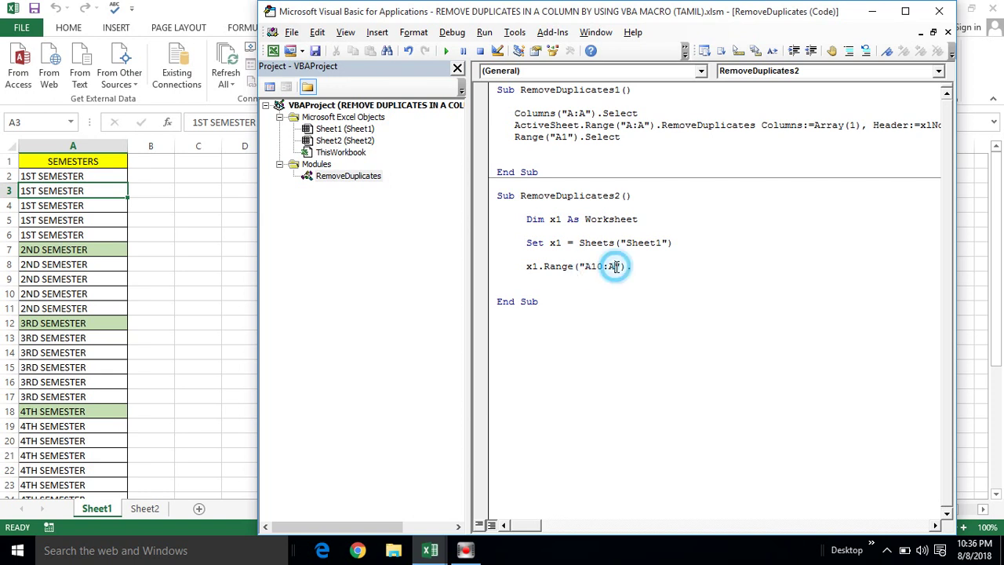
click(603, 268)
key(BackSpace)
click(609, 266)
text(100)
key(BackSpace)
click(594, 266)
key(BackSpace)
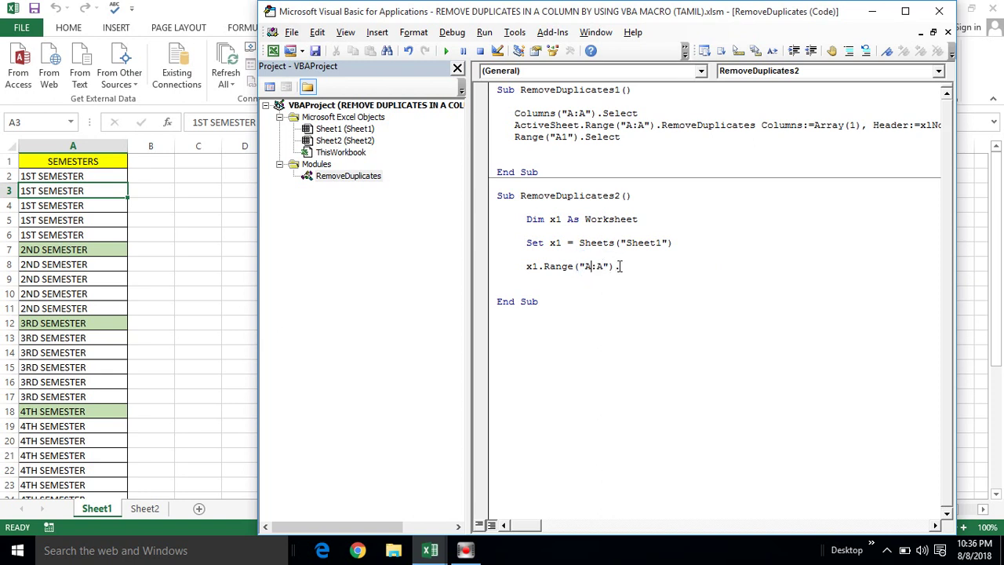
click(619, 266)
Append .RemoveDuplicates Columns:=1, Header:=xlNo and remove the extra blank lines above End Sub.
key(BackSpace)
text(.rem)
key(Tab)
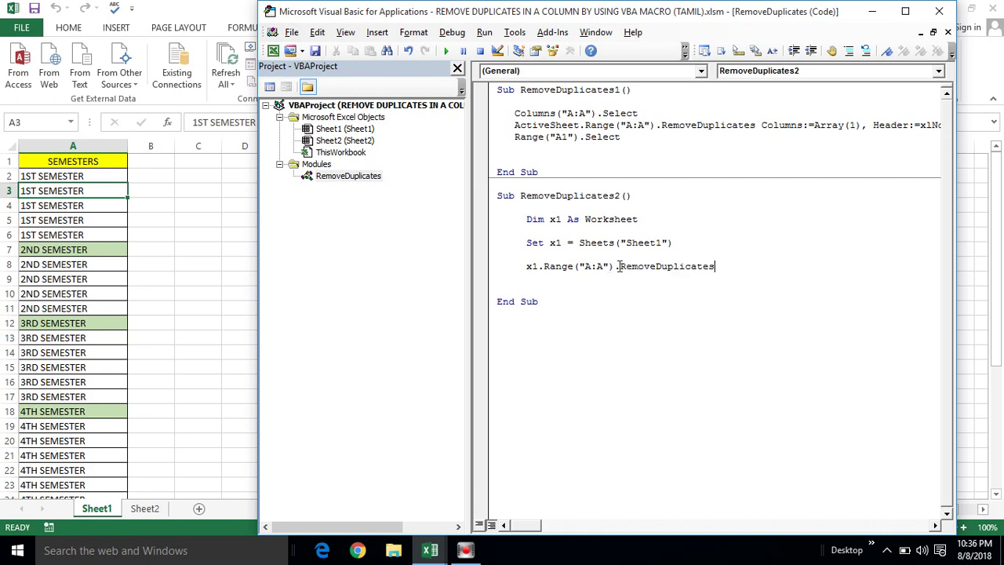
text(columns:=)
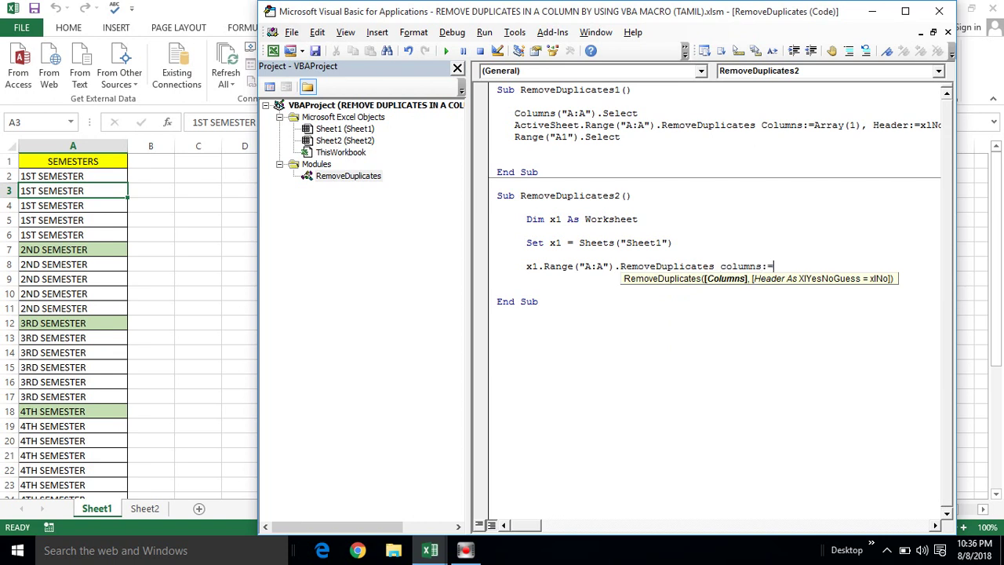
text(1)
text(,)
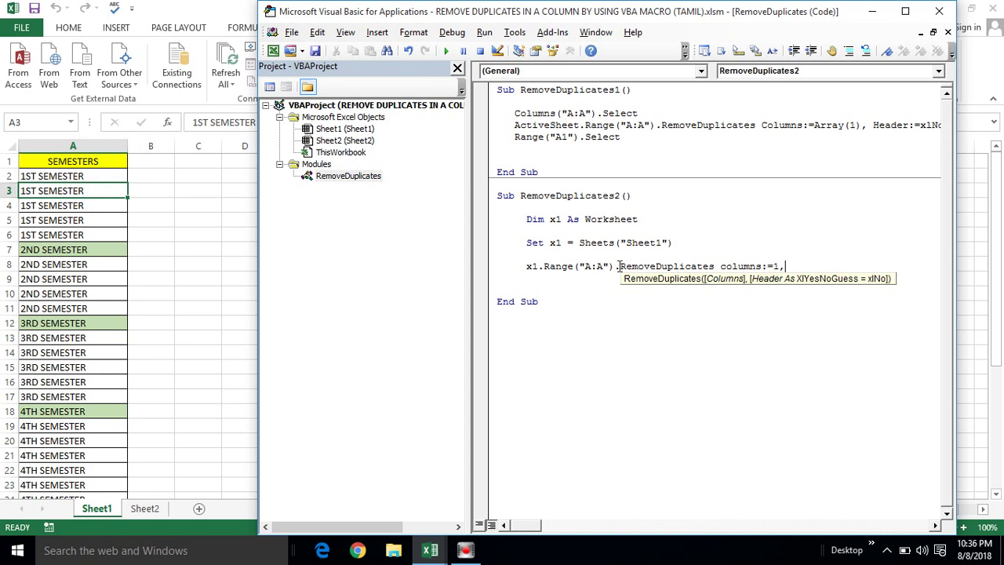
text( header)
text(:=)
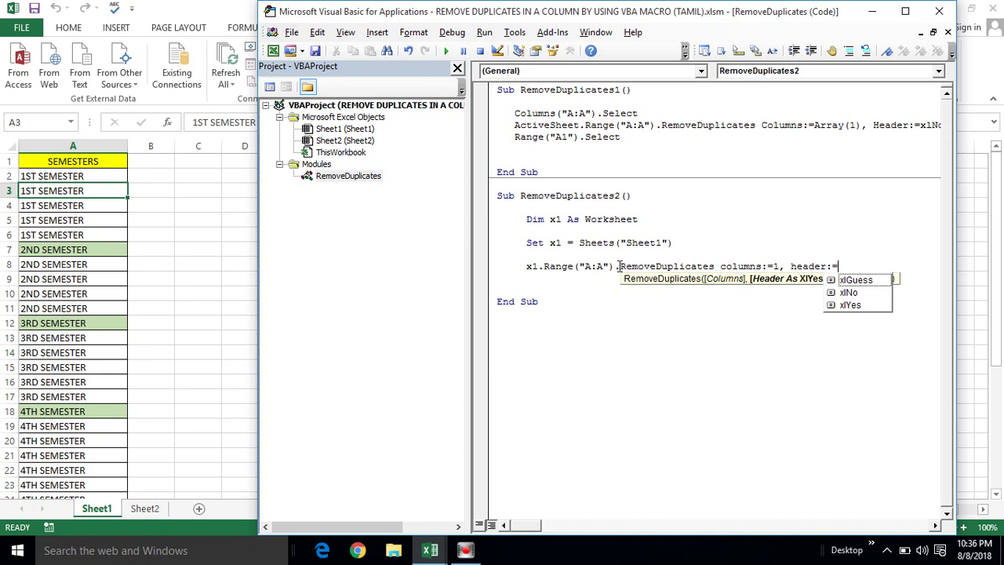
key(Down)
key(Down)
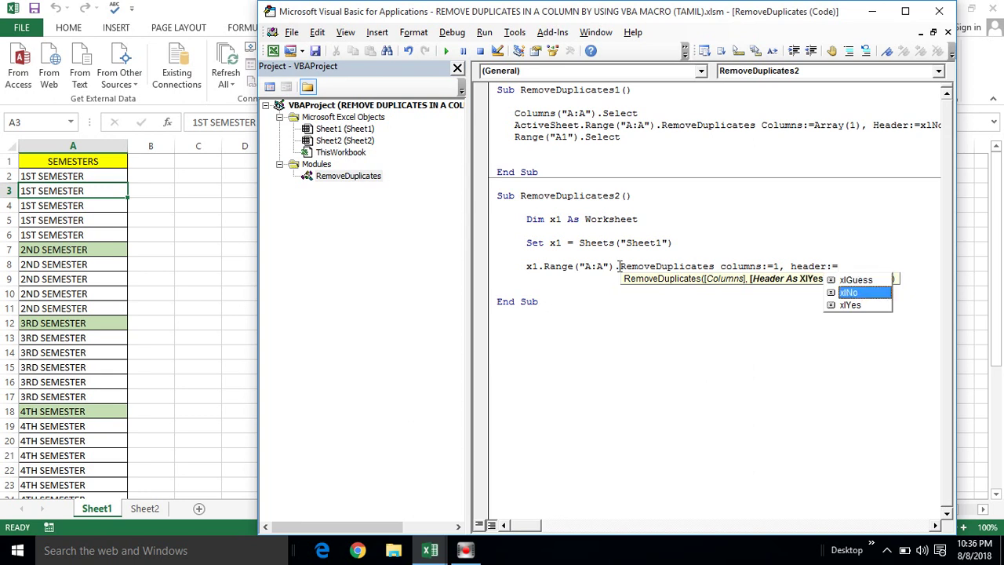
key(Tab)
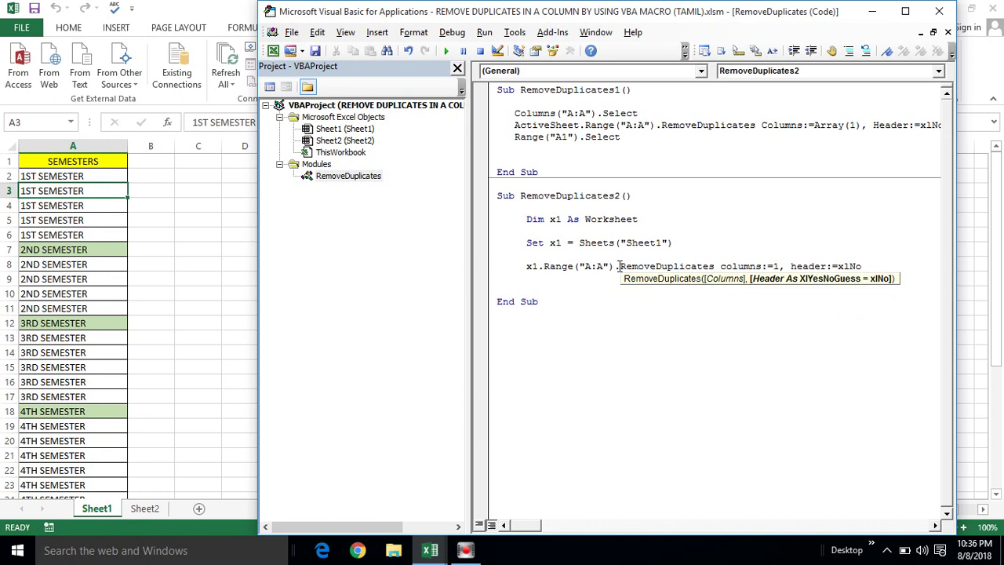
key(Return)
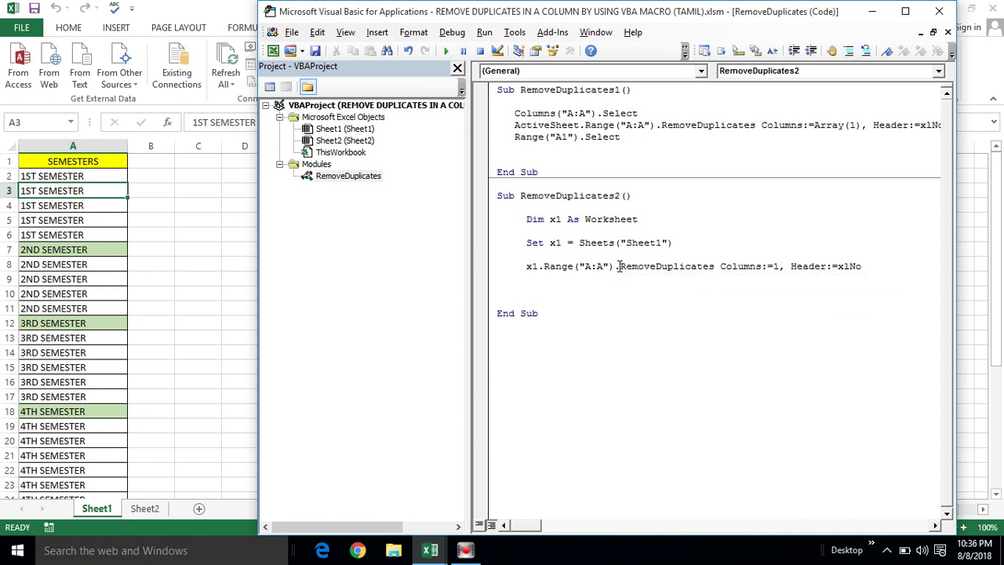
key(BackSpace)
key(BackSpace)
key(Down)
key(Delete)
Run the RemoveDuplicates2 macro from inside its code.
click(568, 209)
click(546, 207)
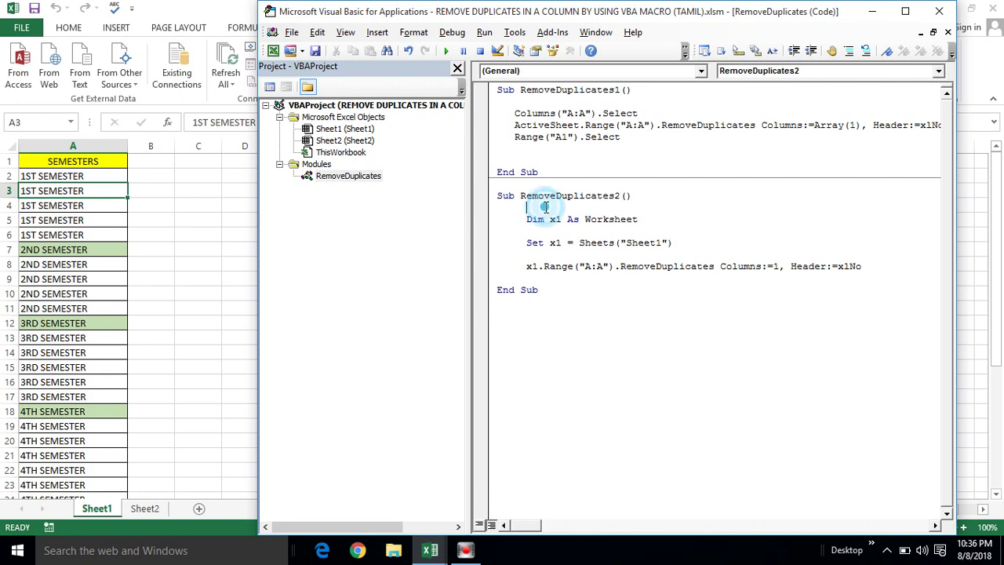
click(520, 221)
click(551, 229)
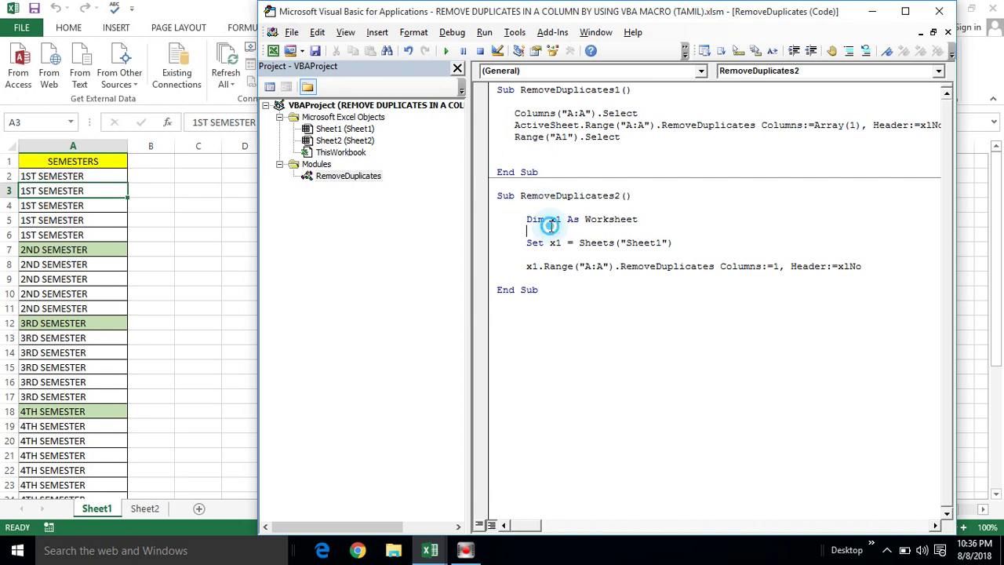
click(448, 52)
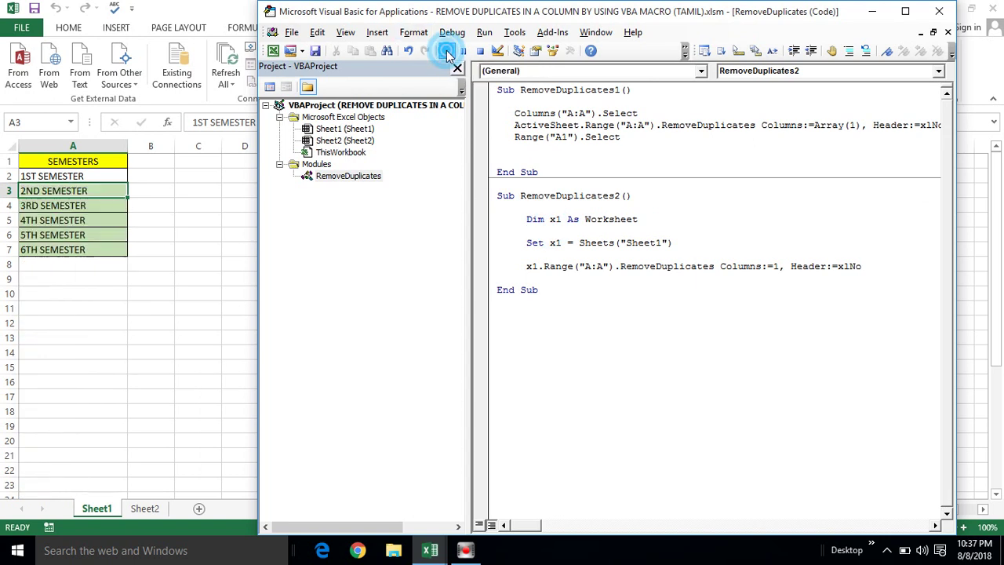
Check that column A lists only 1ST through 6TH SEMESTER, then return to the code.
click(75, 143)
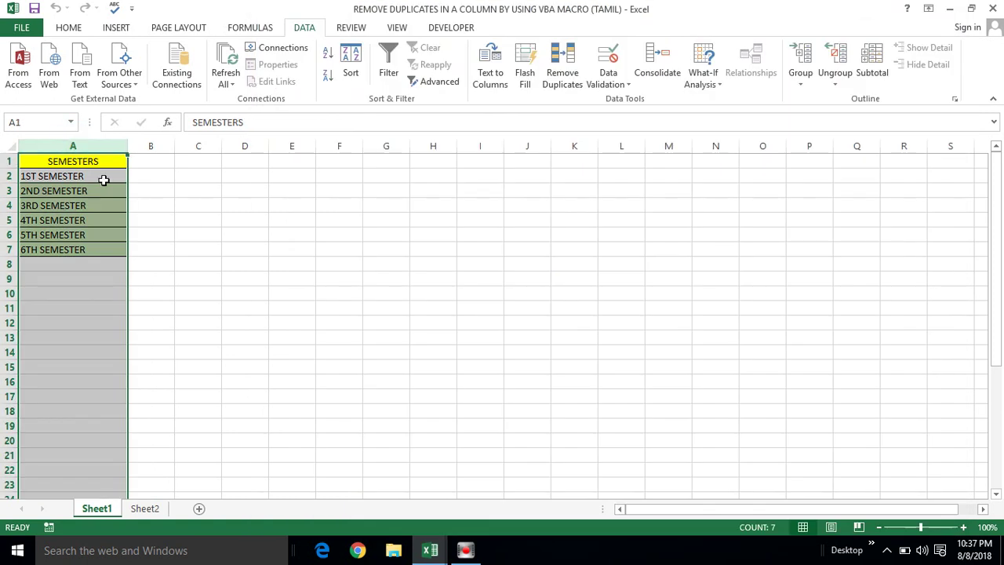
click(88, 223)
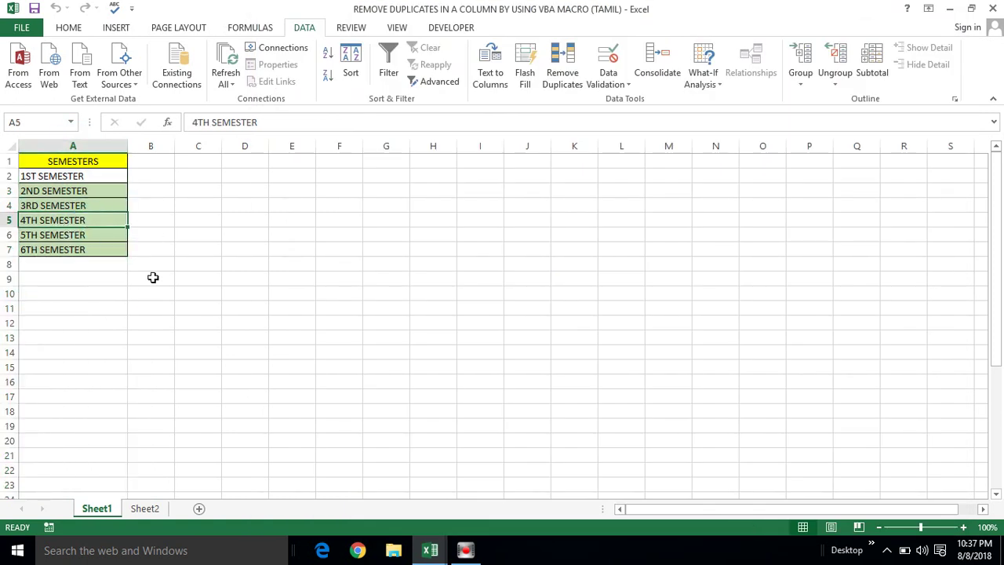
click(80, 144)
click(76, 176)
key(alt+Tab)
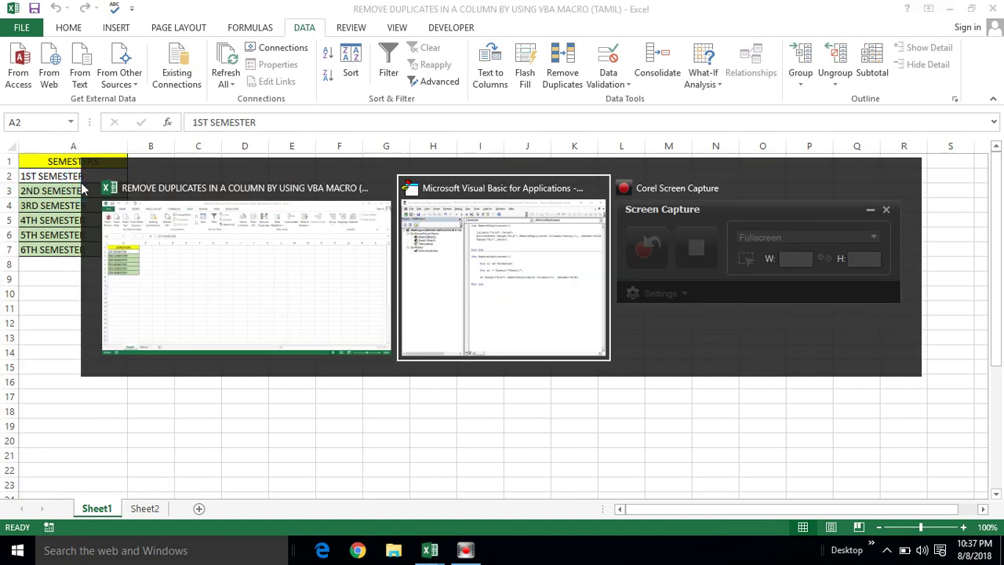
click(549, 288)
Create a new Sub RemoveDuplicates3 below RemoveDuplicates2.
key(Return)
key(Return)
key(Return)
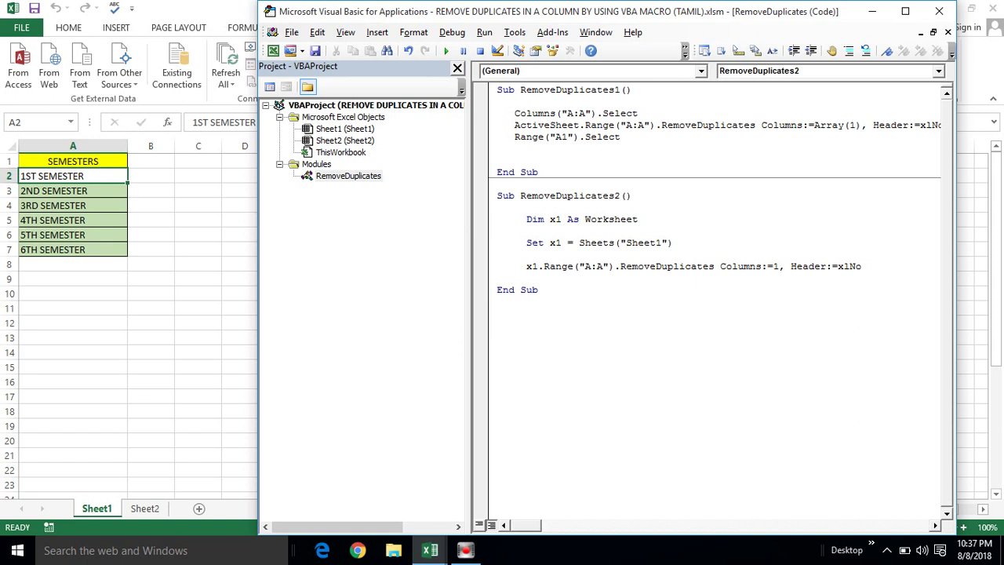
key(Up)
key(Up)
click(498, 325)
text(Sub RemoveDupliicate)
key(BackSpace)
key(BackSpace)
key(BackSpace)
key(BackSpace)
key(BackSpace)
text(icates3)
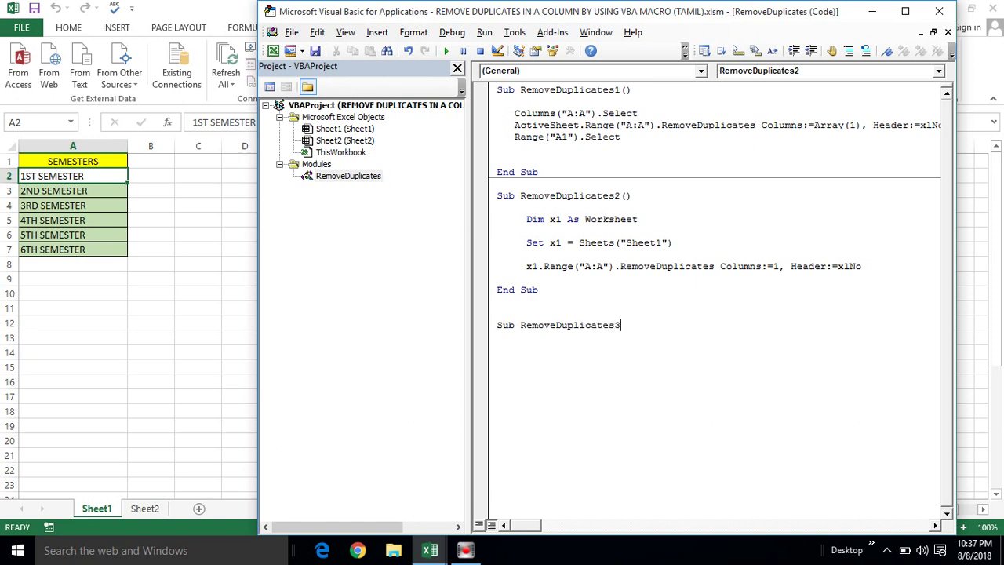
key(Return)
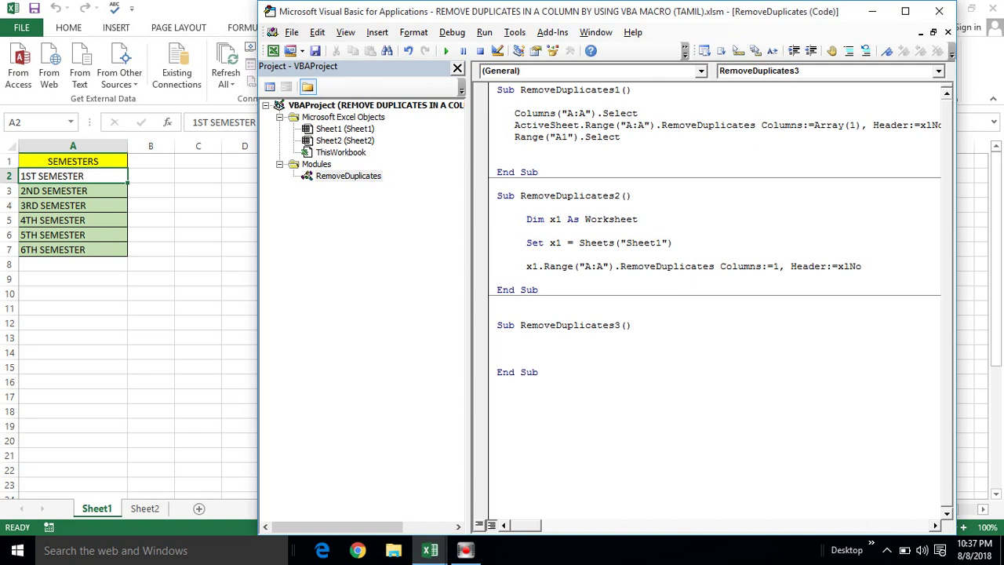
Declare Dim R1 As Worksheet, R2 As Worksheet and begin Set R1 = Sheets("Sheet1".
text(Dim)
text( R1 as )
text(worksh)
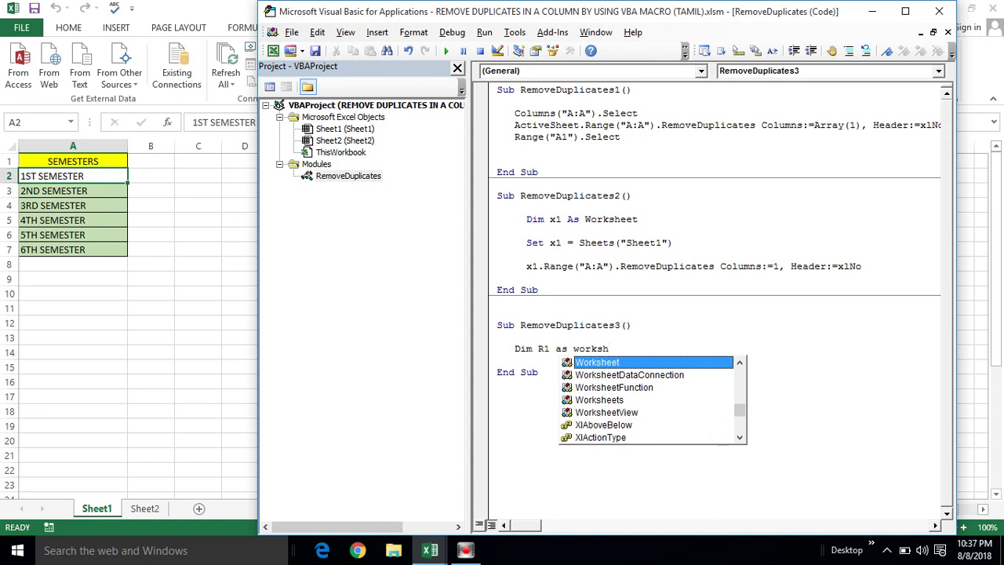
key(Tab)
text(, )
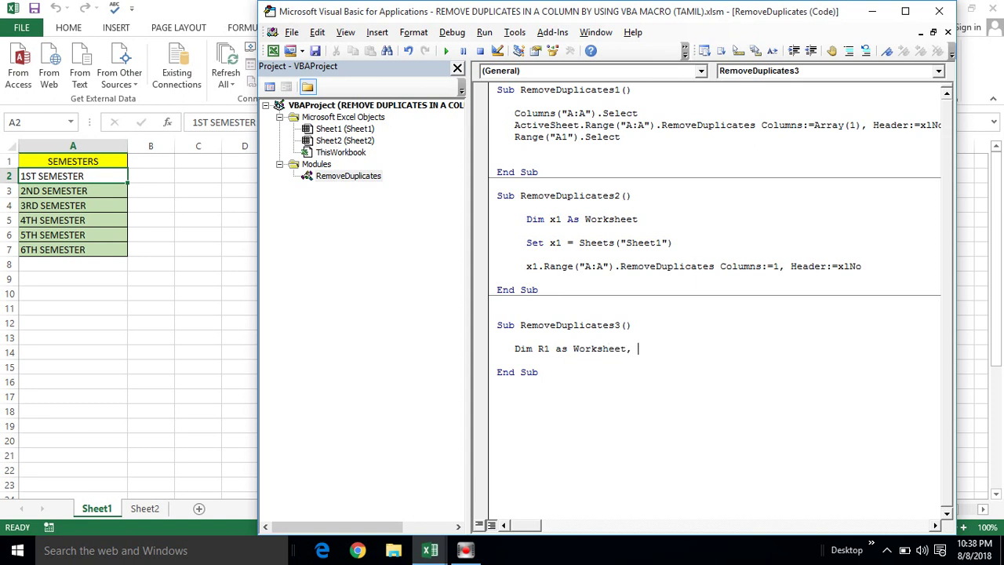
text(R2 as worksh)
key(Tab)
key(Return)
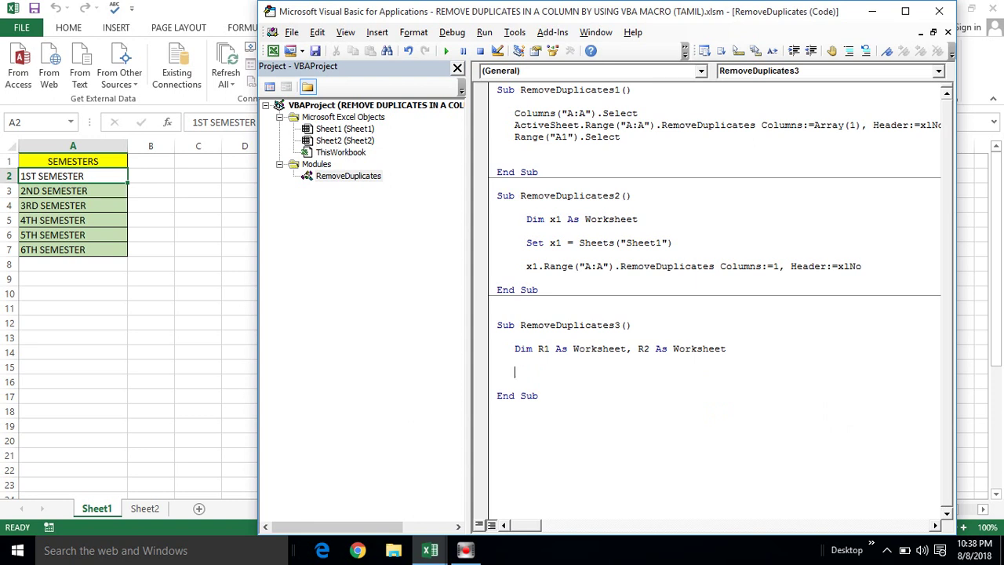
text(Set )
text(R1 )
text(= Sheets)
text(()
text(")
text(Sheets)
Complete Set R1 = Sheets("Sheet1"), add Set R2 = Sheets("Sheet2"), and start an R1 statement.
key(BackSpace)
key(BackSpace)
text(t1")
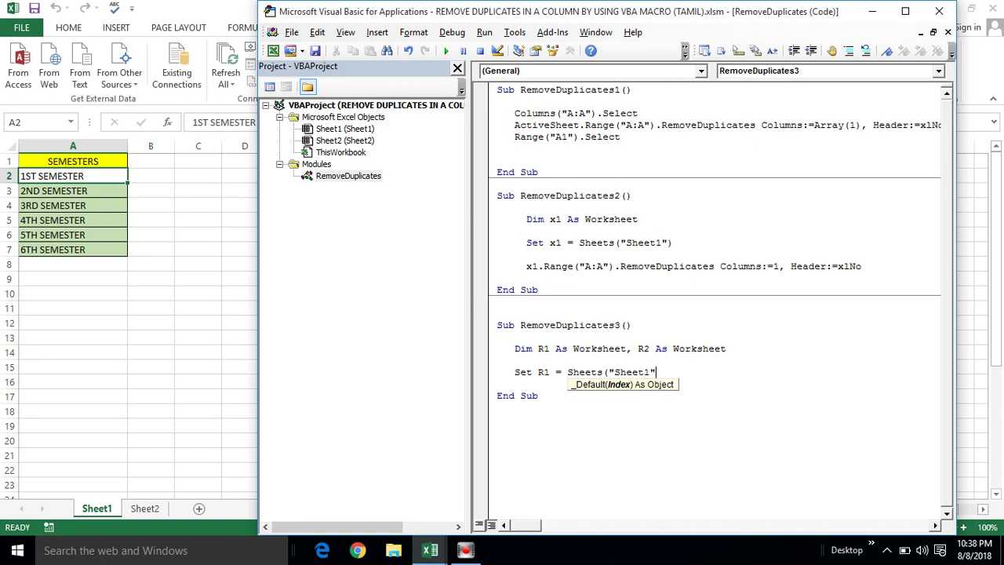
text())
key(Return)
text(Set R2)
text(=Seheets)
key(BackSpace)
key(BackSpace)
key(BackSpace)
key(BackSpace)
key(BackSpace)
key(BackSpace)
text(hee)
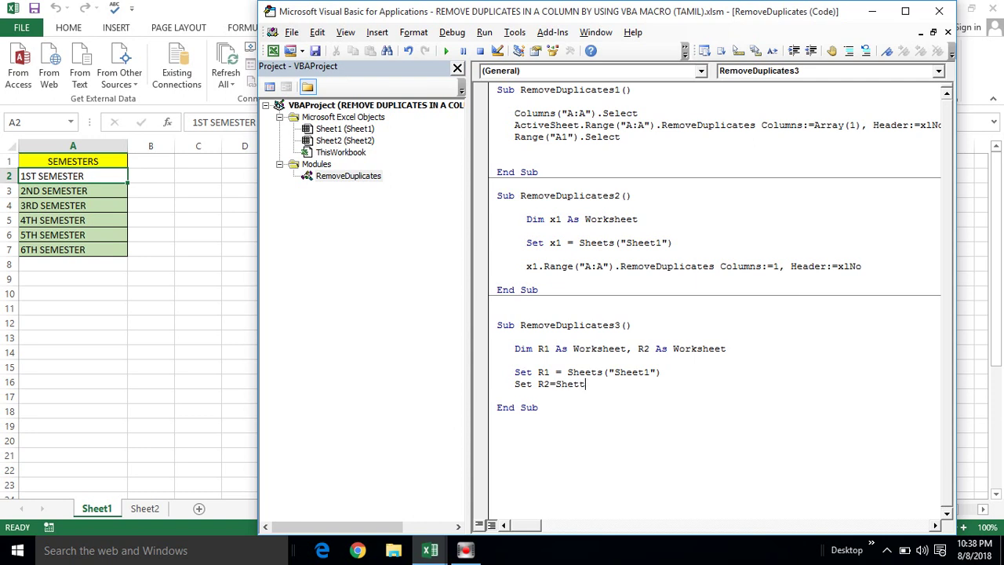
text(ts)
text(("Sheet2)
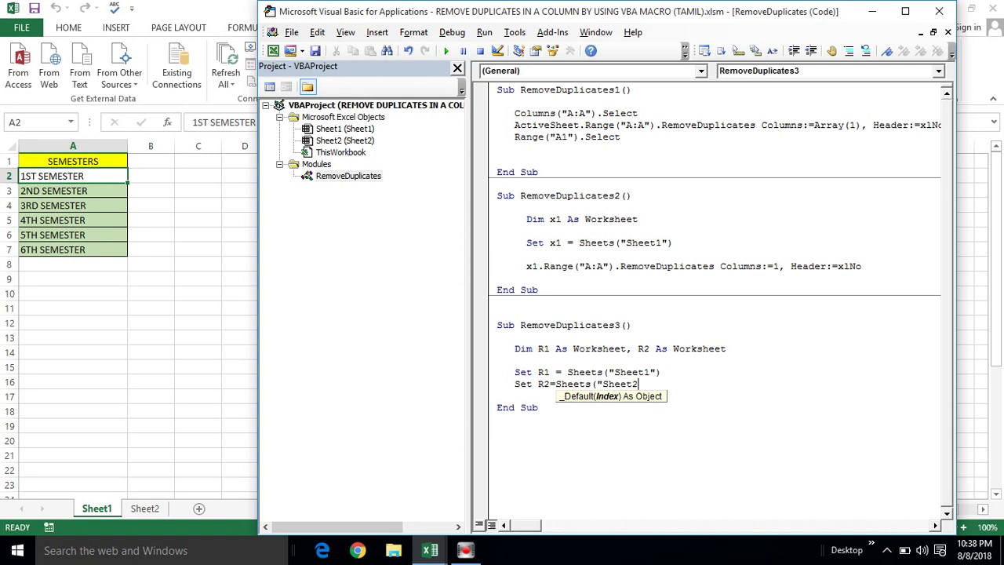
text("))
key(Return)
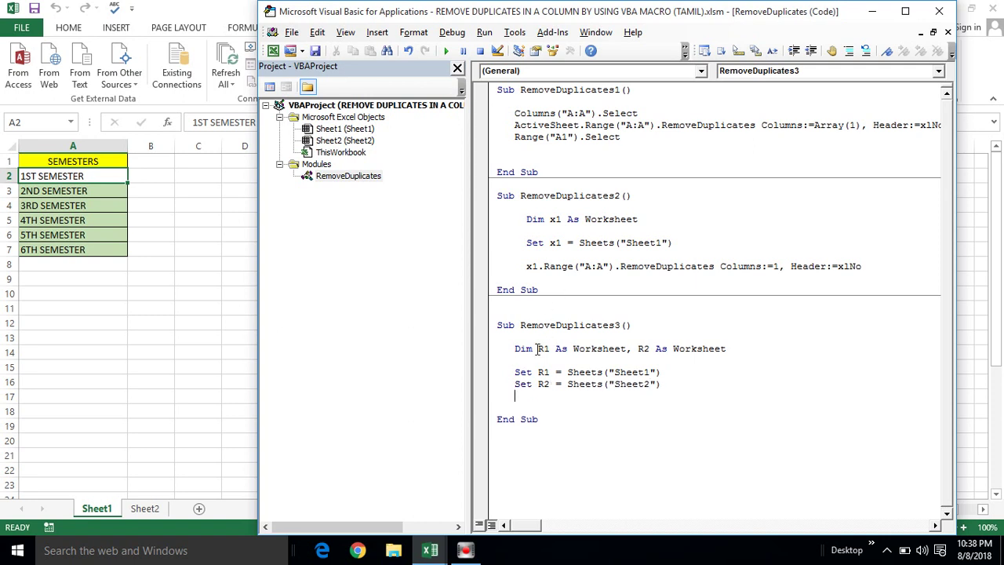
key(Return)
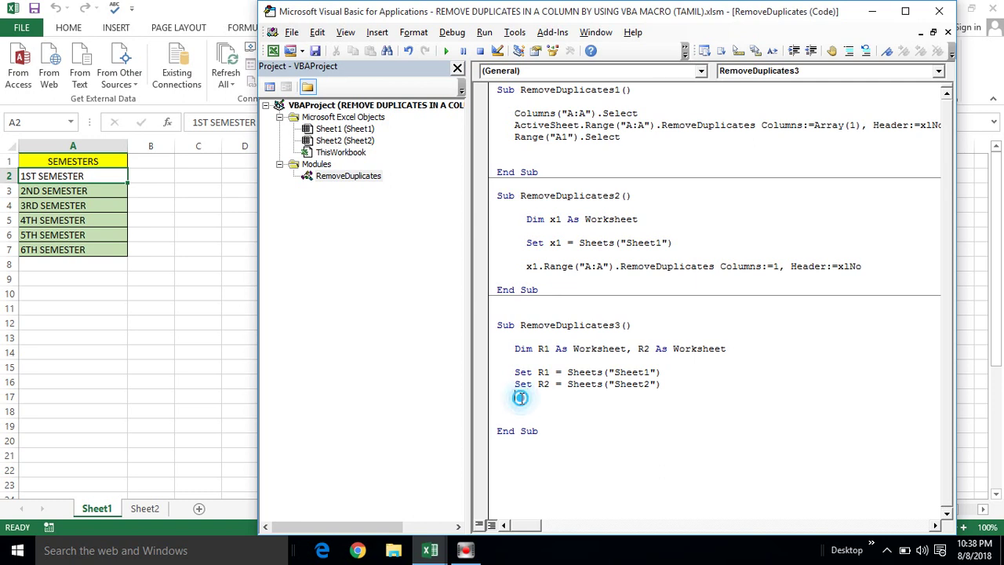
key(Return)
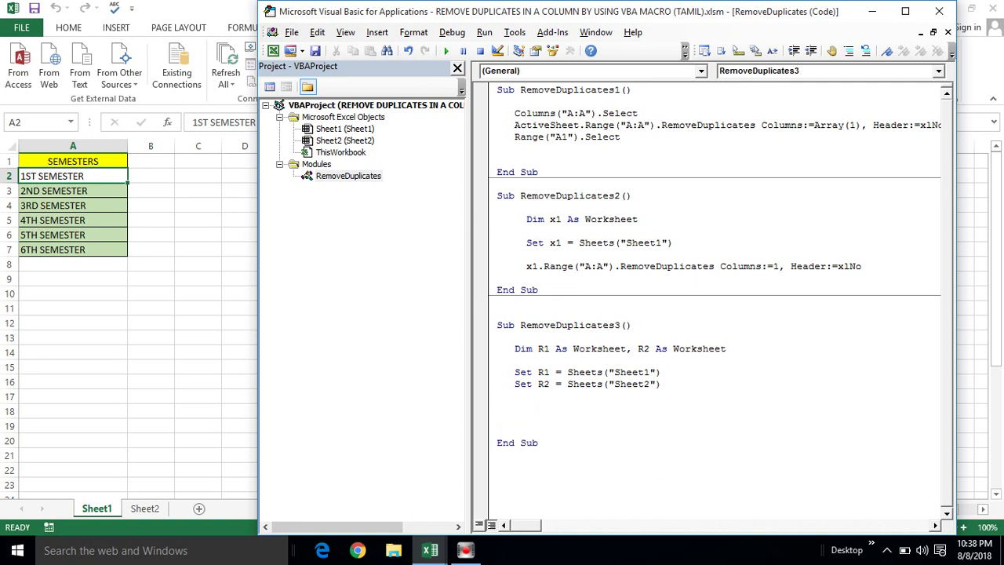
text(R1)
Write R1.Range("A:A").Copy R2.Range("A1") as the copy statement in RemoveDuplicates3.
text(.)
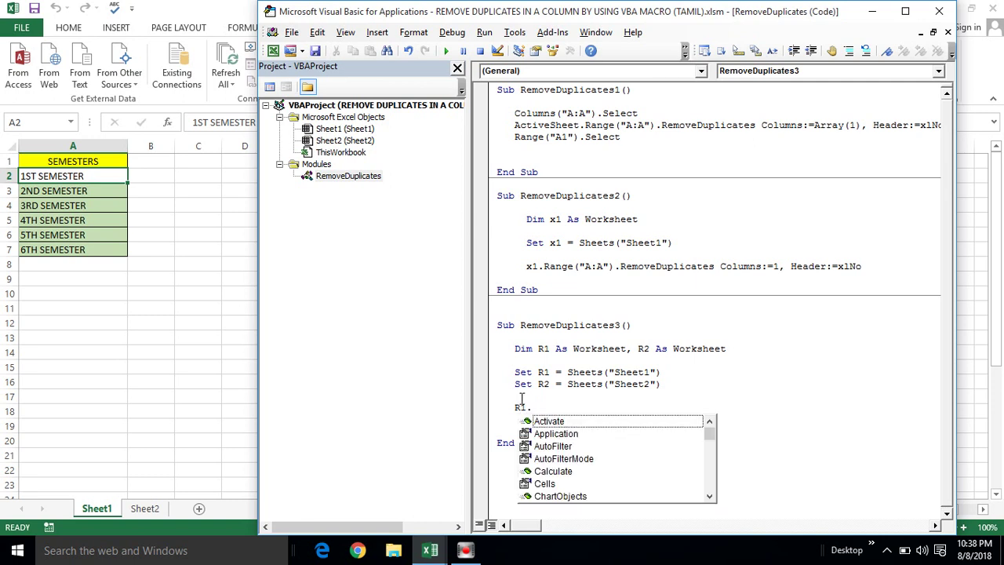
text(range)
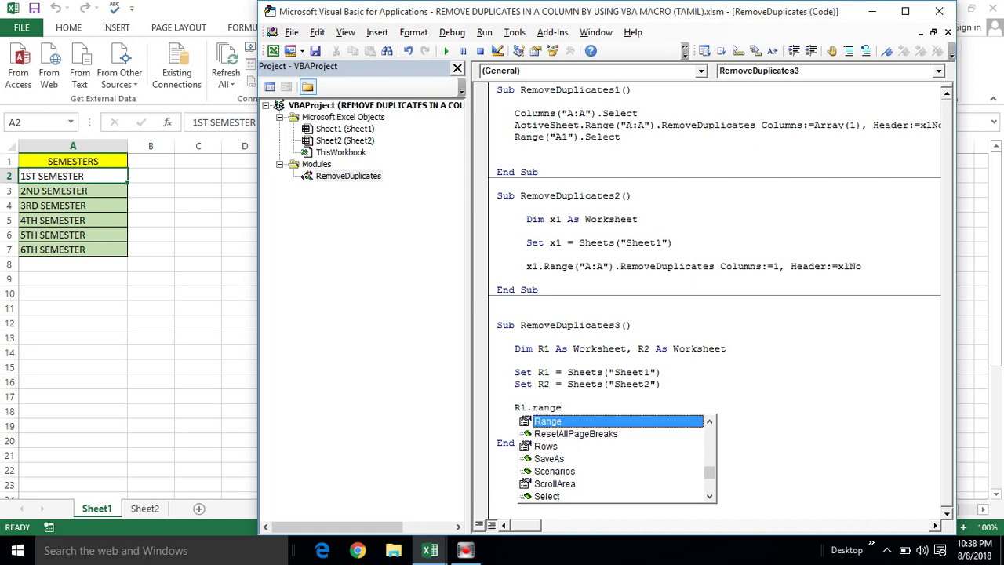
key(Tab)
text(()
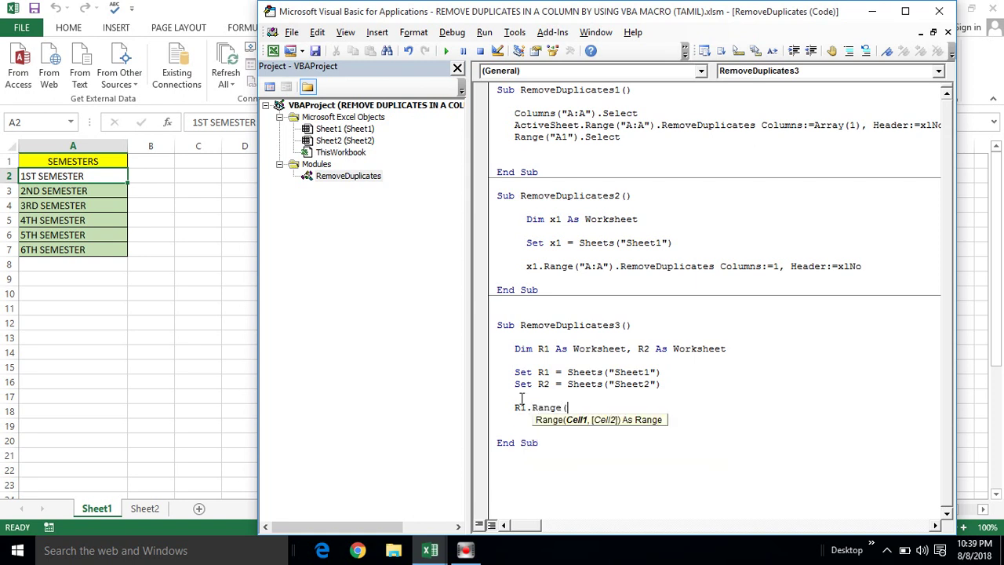
text("A)
text(:A"))
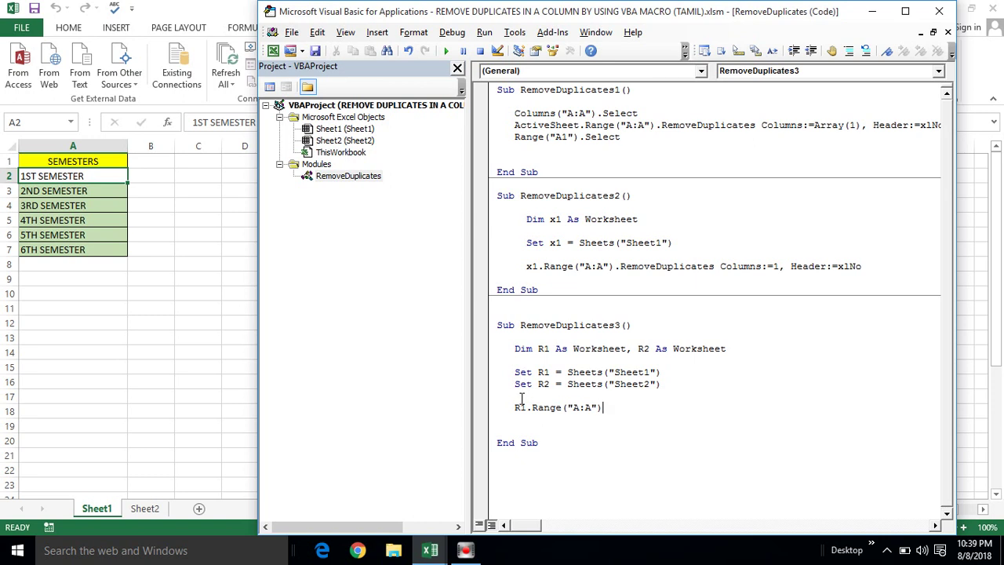
text(.c)
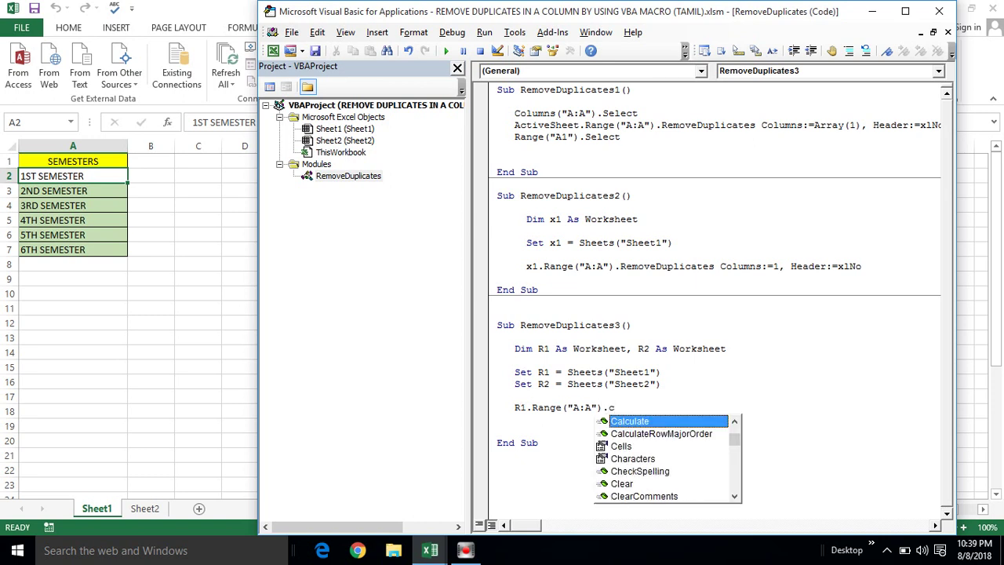
text(op)
key(Tab)
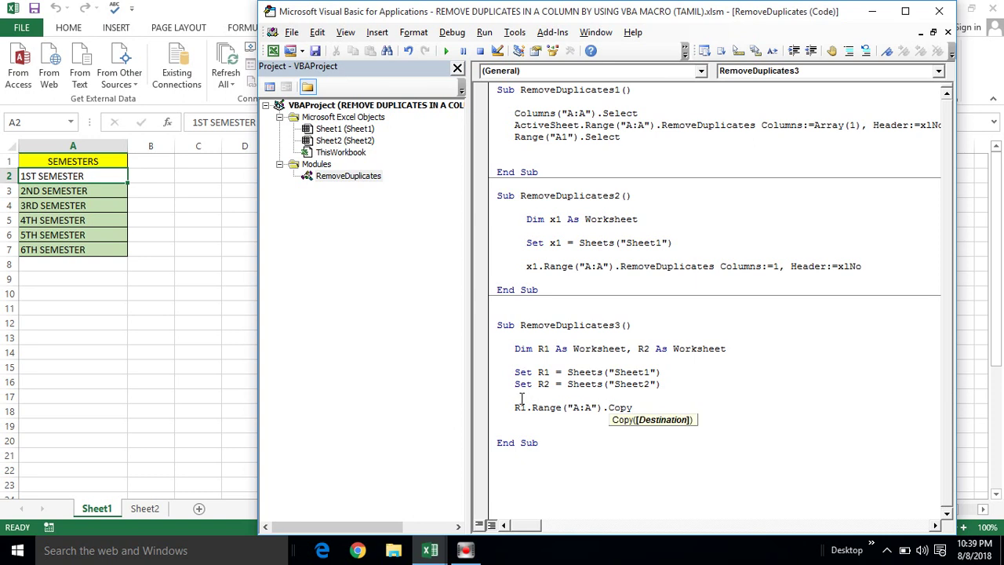
text(R2)
text(.)
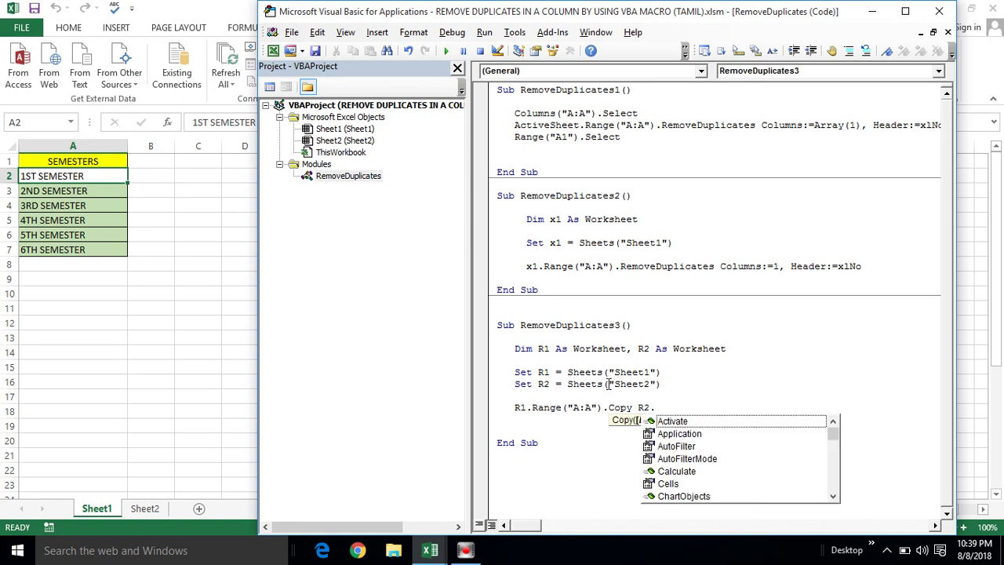
text(Range)
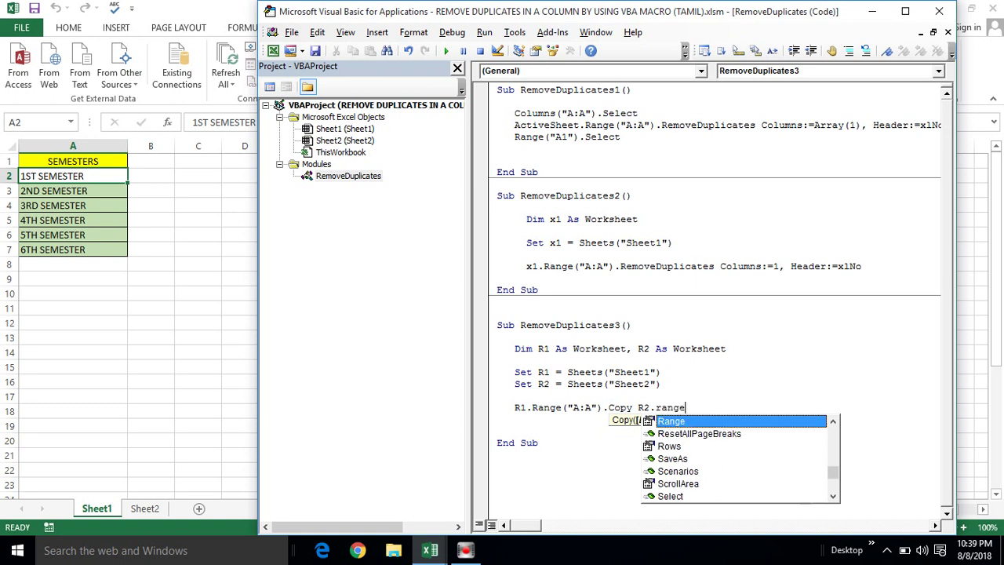
key(Tab)
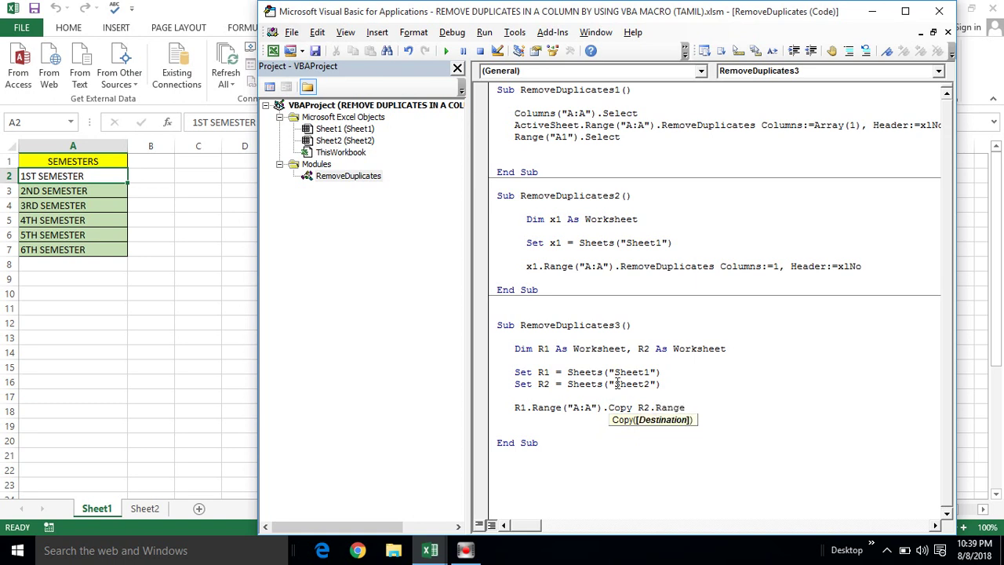
text(()
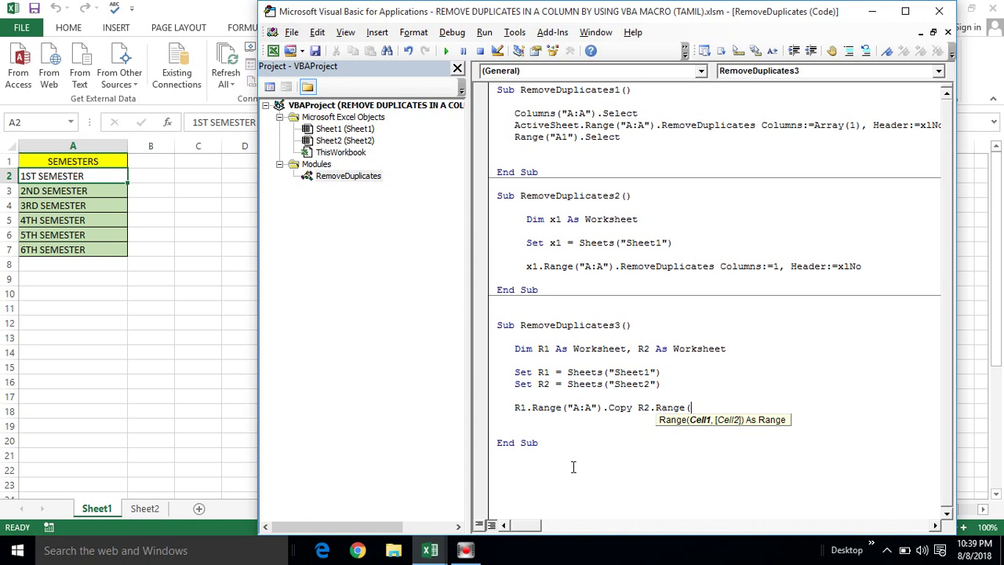
text("A1"))
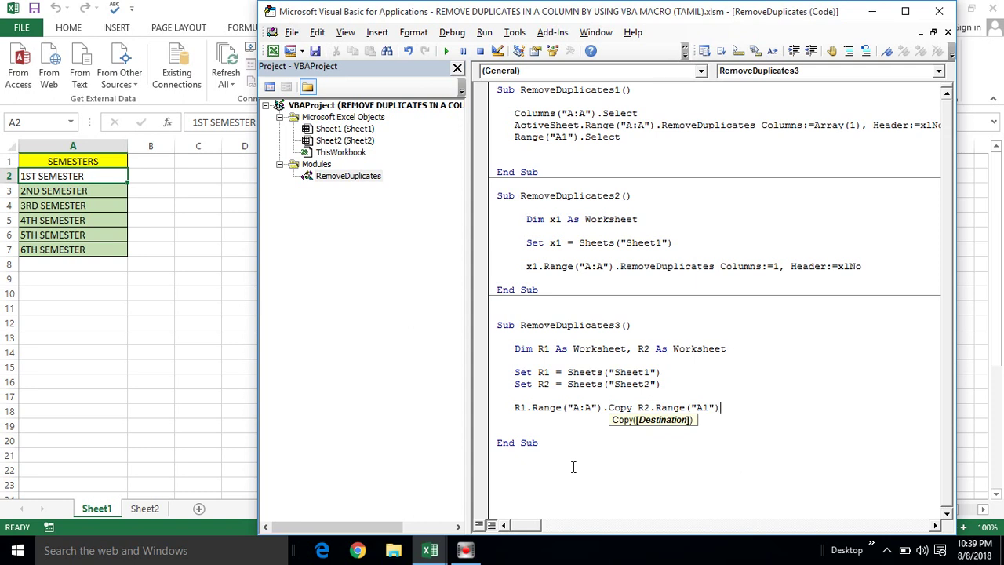
key(Return)
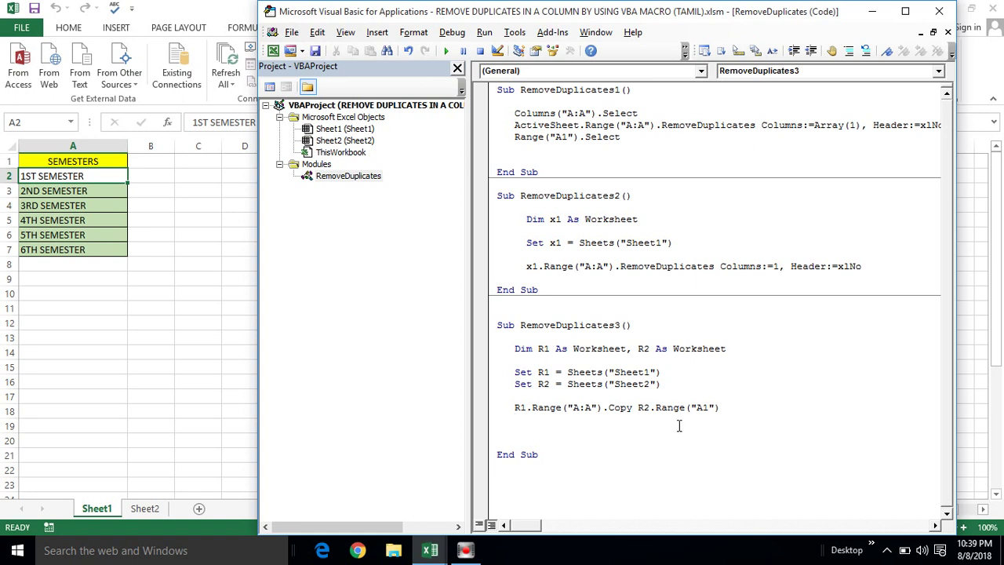
Add R2.Range("A:A").RemoveDuplicates Columns:=1, Header:=xlNo to RemoveDuplicates3.
key(Return)
text(R)
text(2)
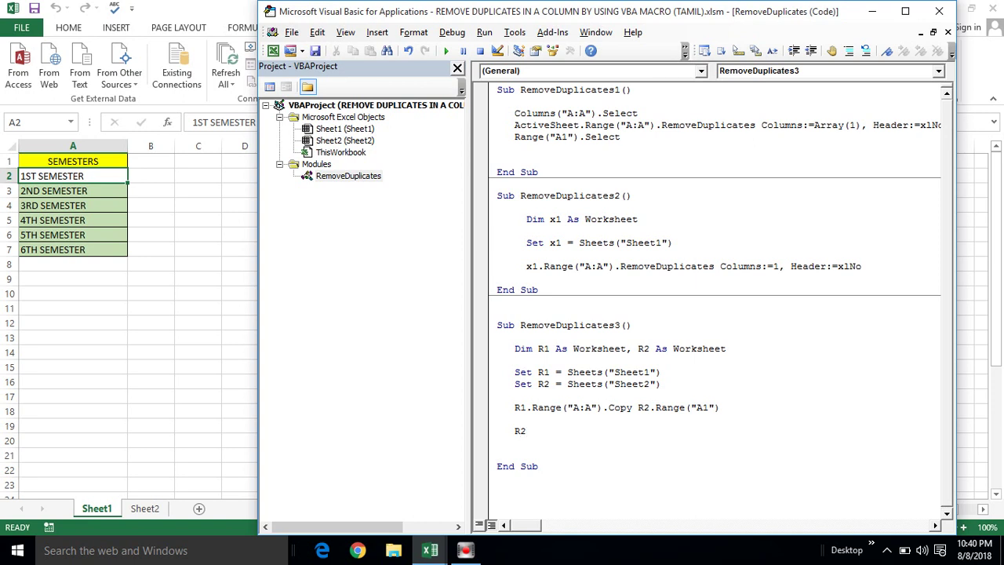
text(.)
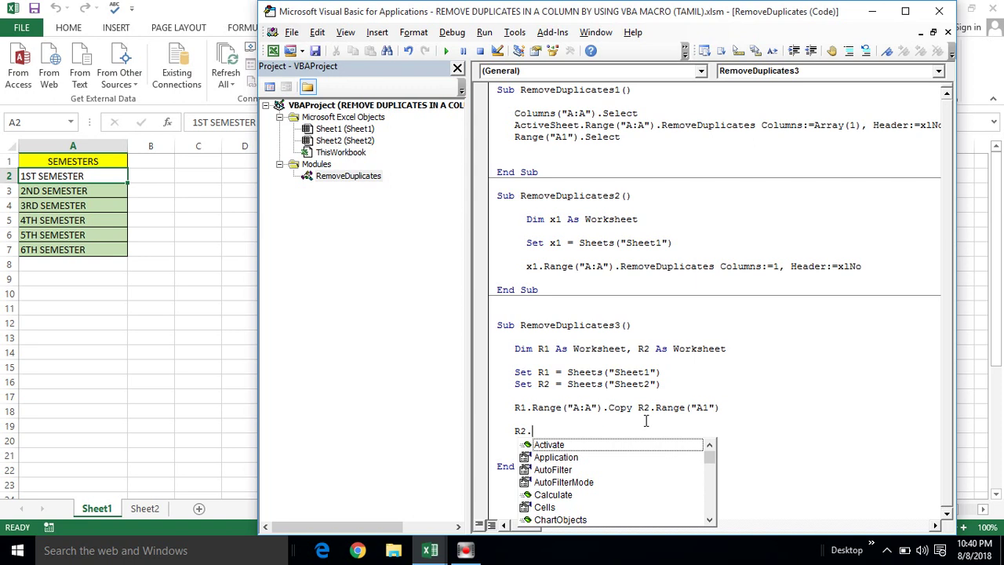
text(rang)
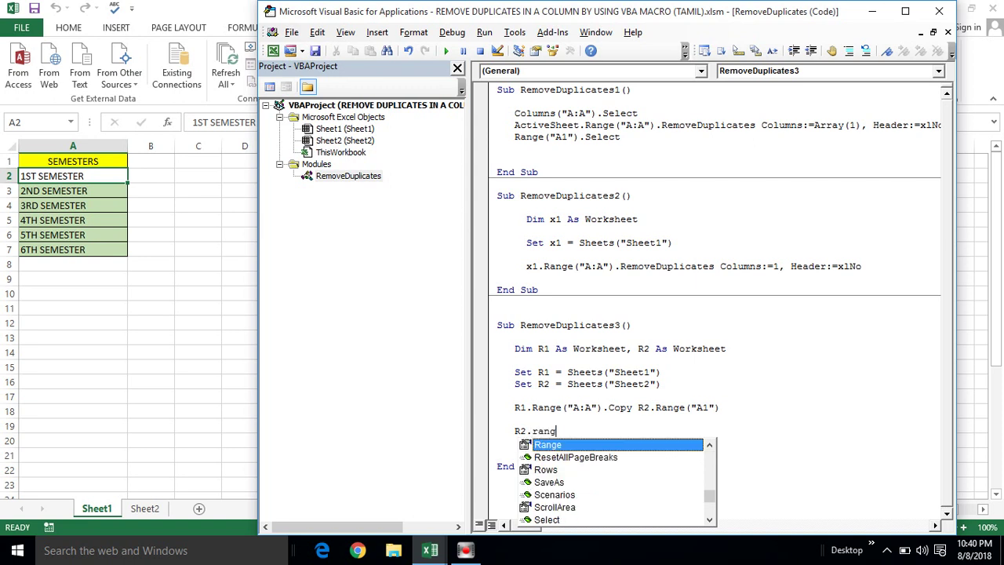
text(e)
key(Tab)
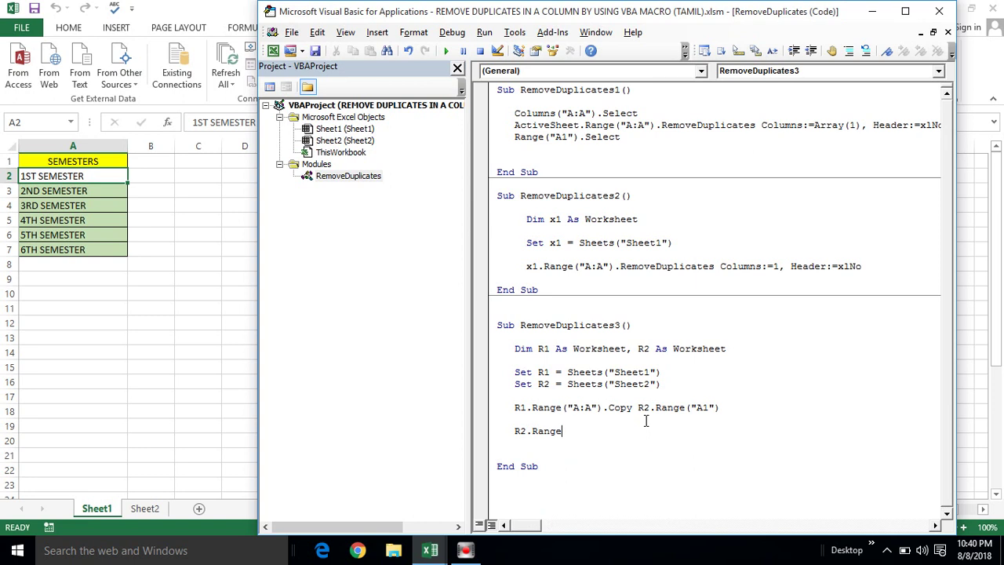
text((")
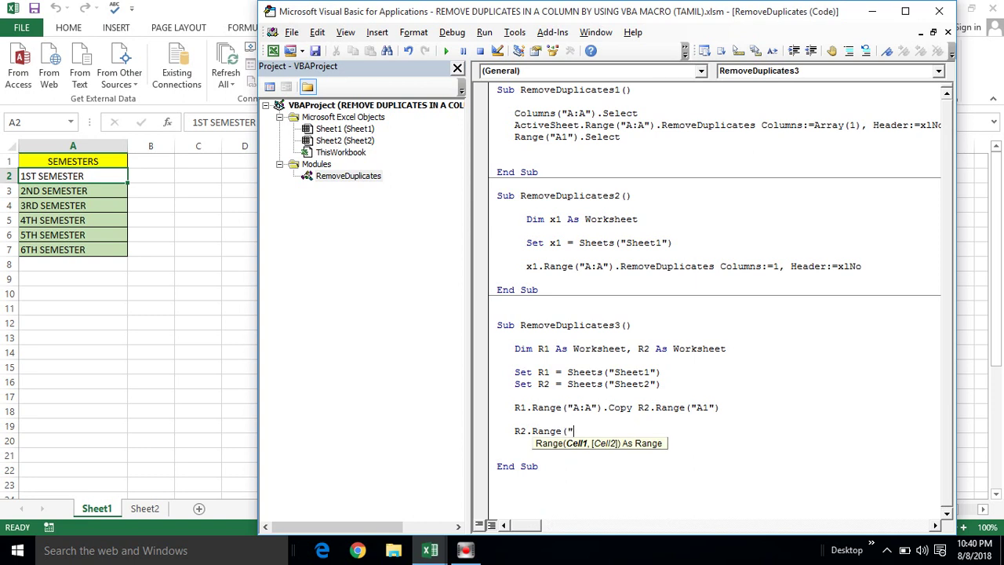
text(A:A"))
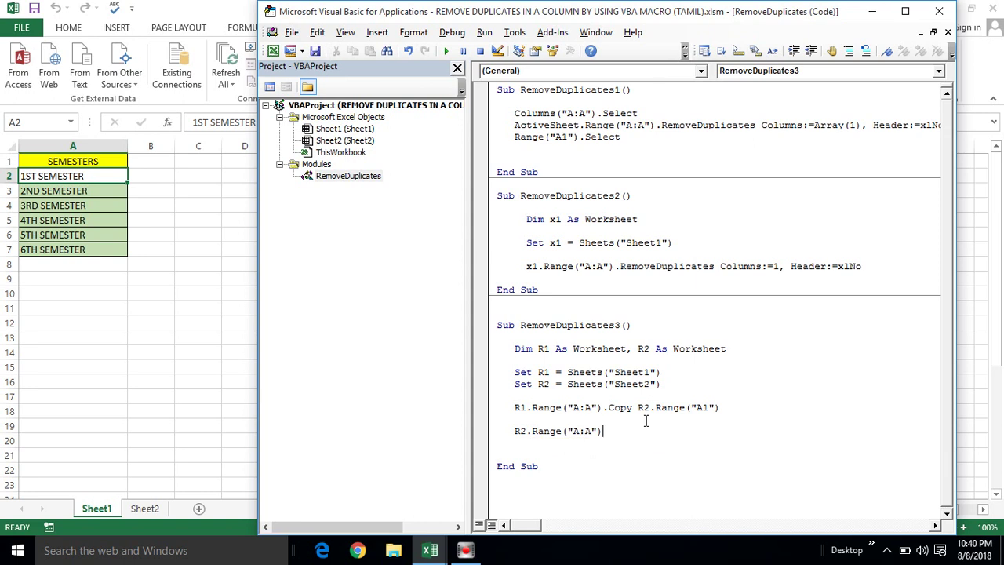
text(.remo)
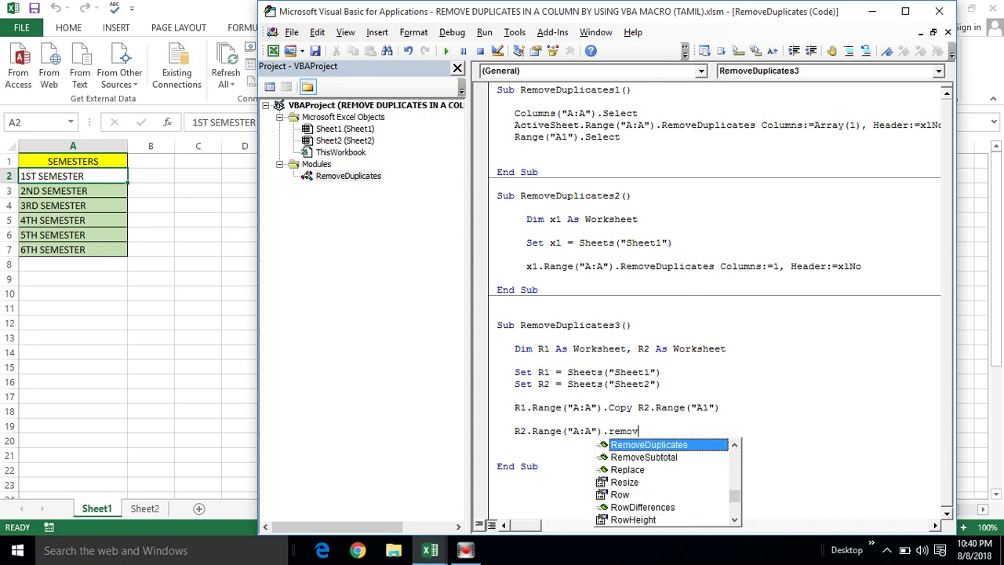
text(v)
key(Tab)
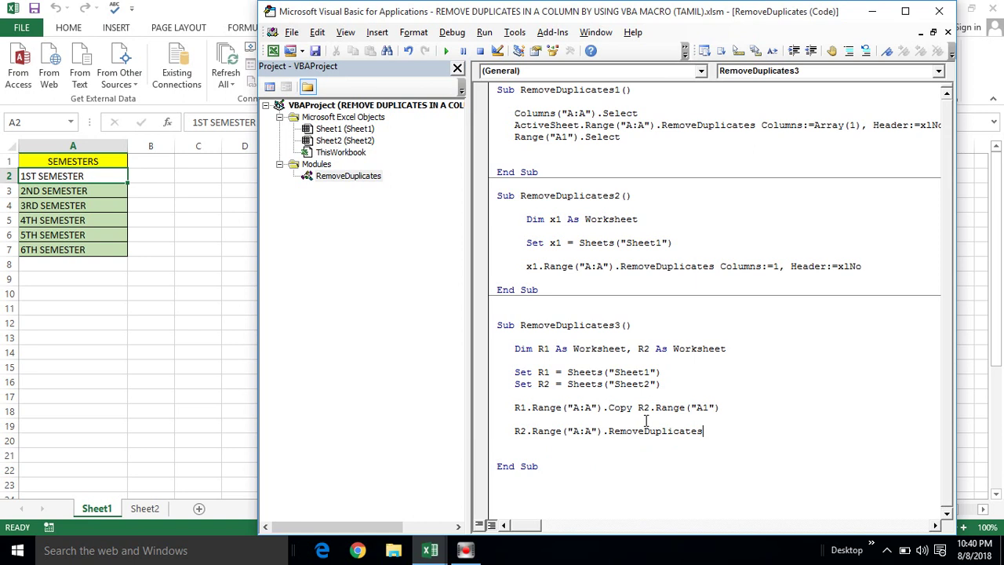
text( columns)
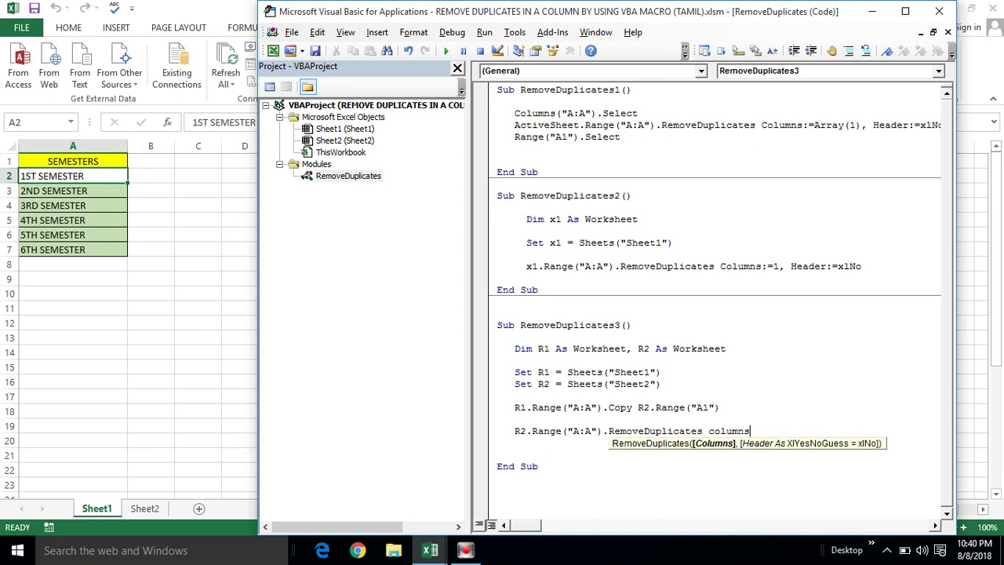
text(:=)
text(1,)
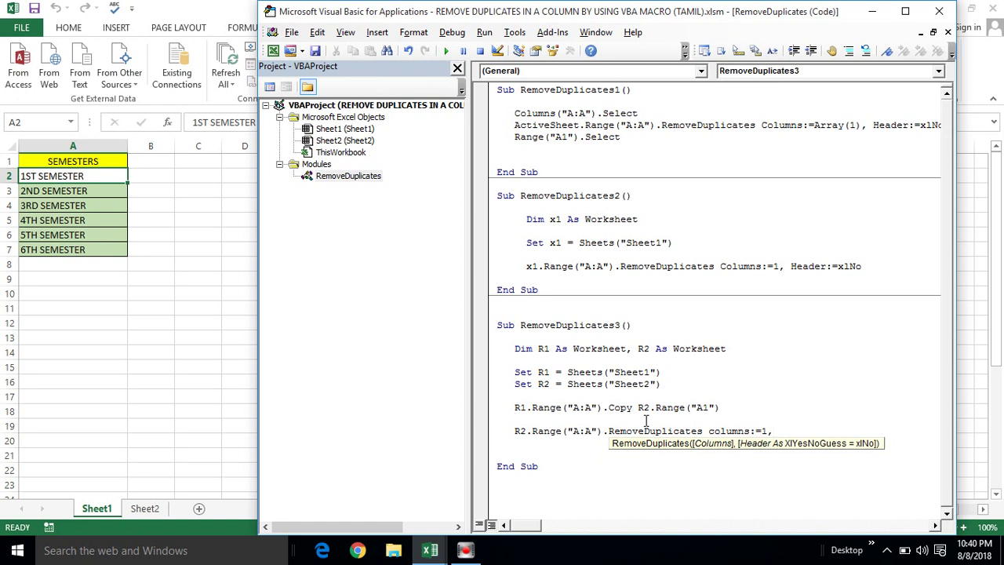
text( header)
text(:)
text(=)
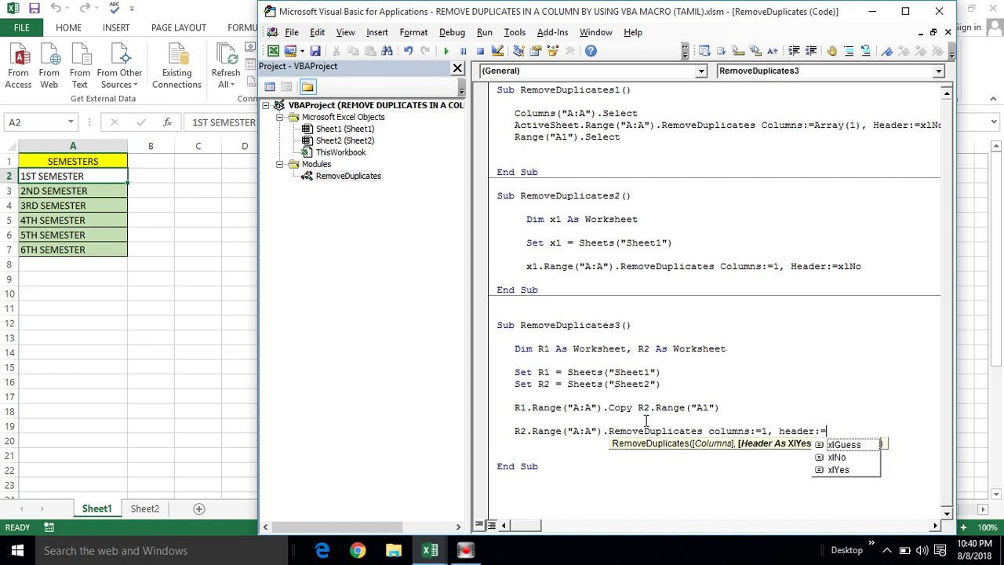
key(Down)
key(Down)
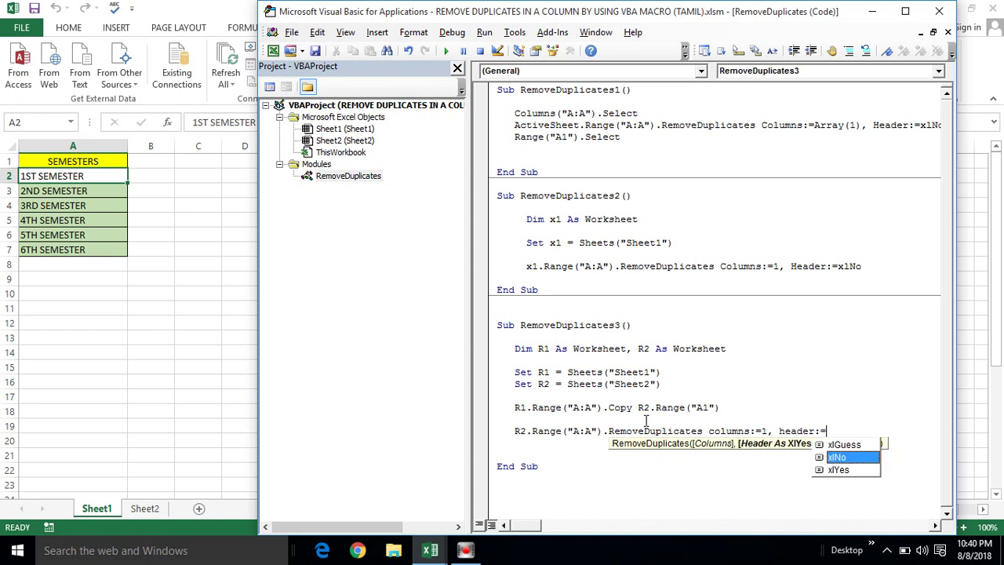
key(Tab)
key(Return)
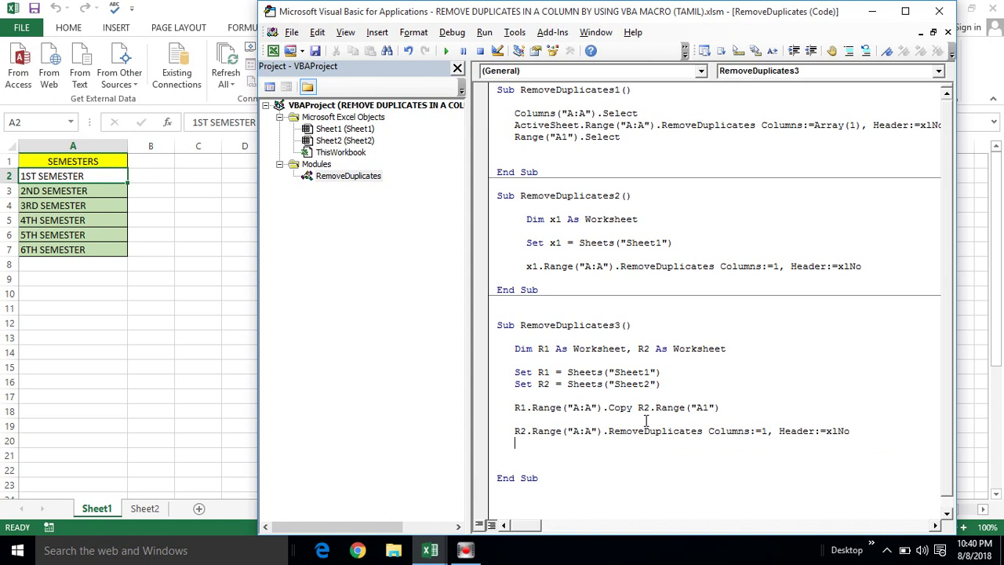
Delete the extra blank lines before End Sub and return to Excel with Alt+F11.
key(BackSpace)
key(BackSpace)
key(BackSpace)
key(BackSpace)
click(600, 439)
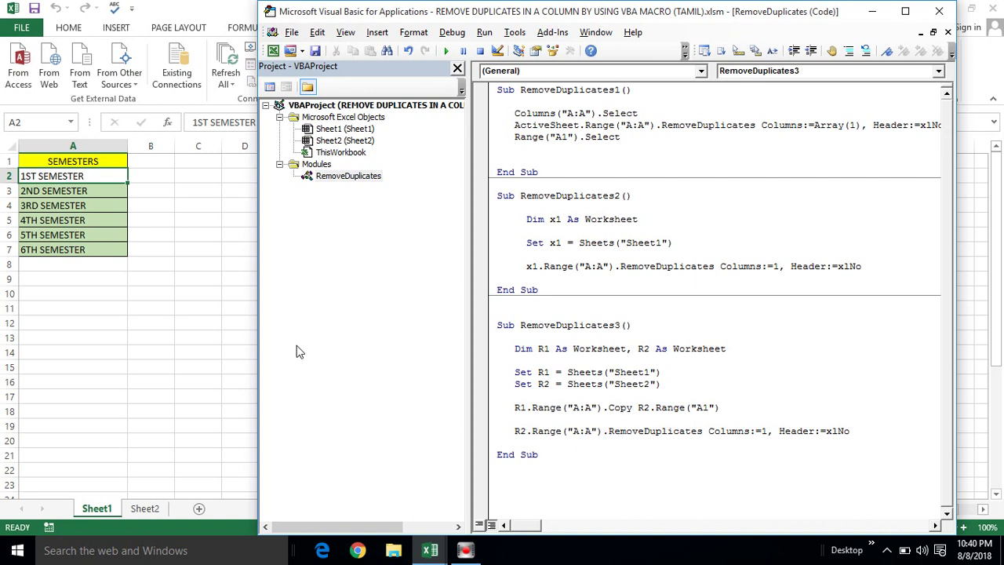
key(alt+F11)
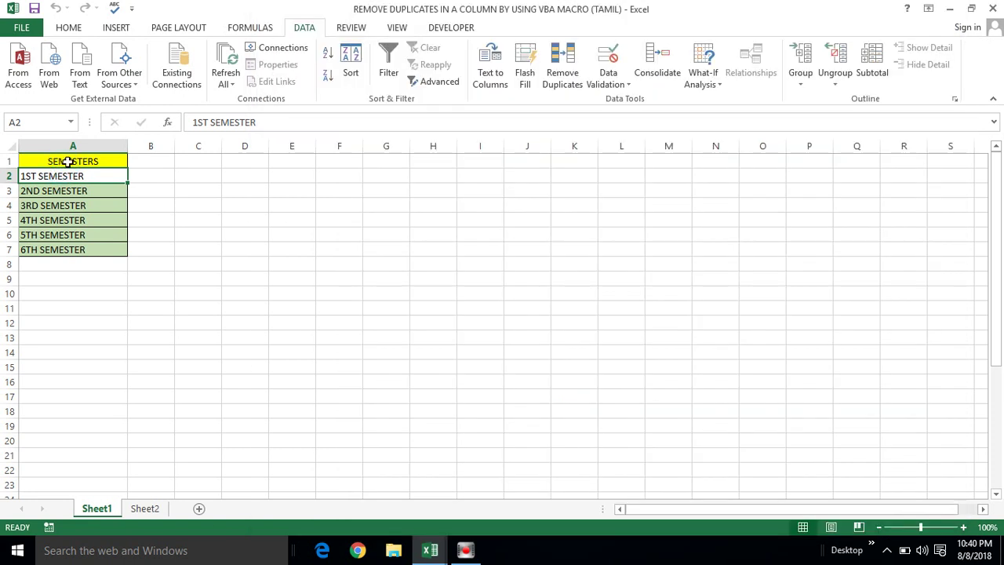
Open the other semester workbook and copy its full SEMESTERS column.
click(67, 160)
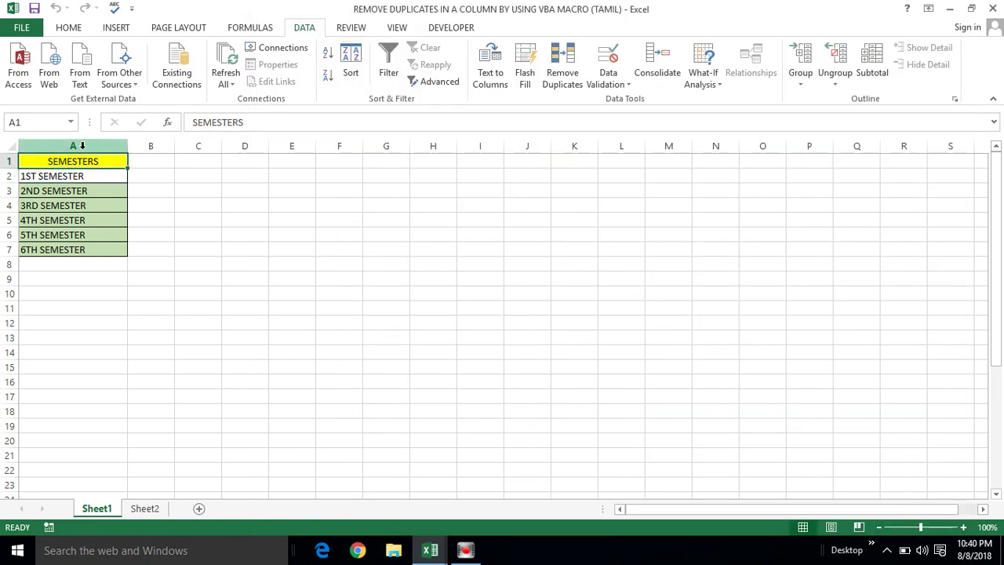
click(81, 146)
click(48, 176)
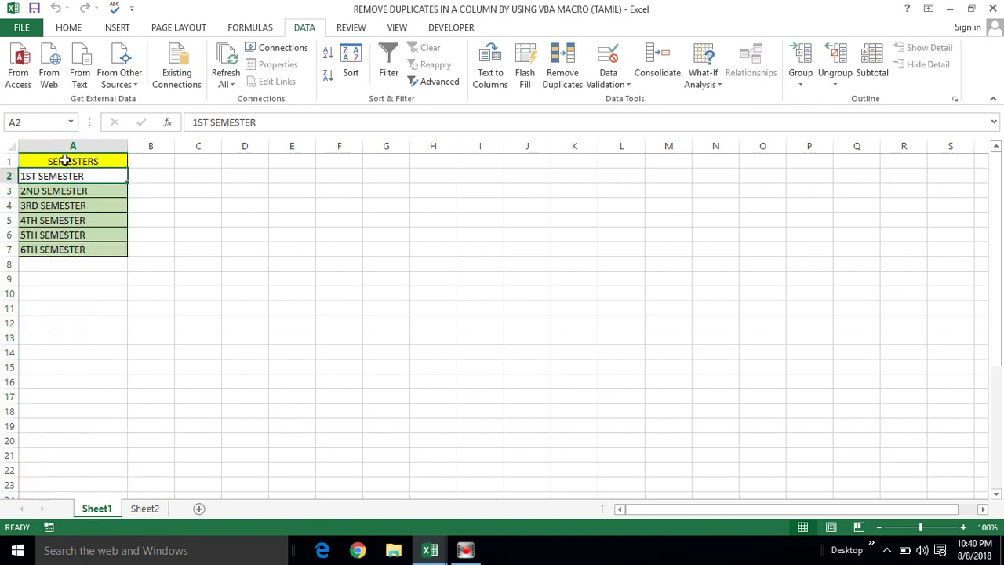
click(65, 160)
click(73, 146)
click(68, 160)
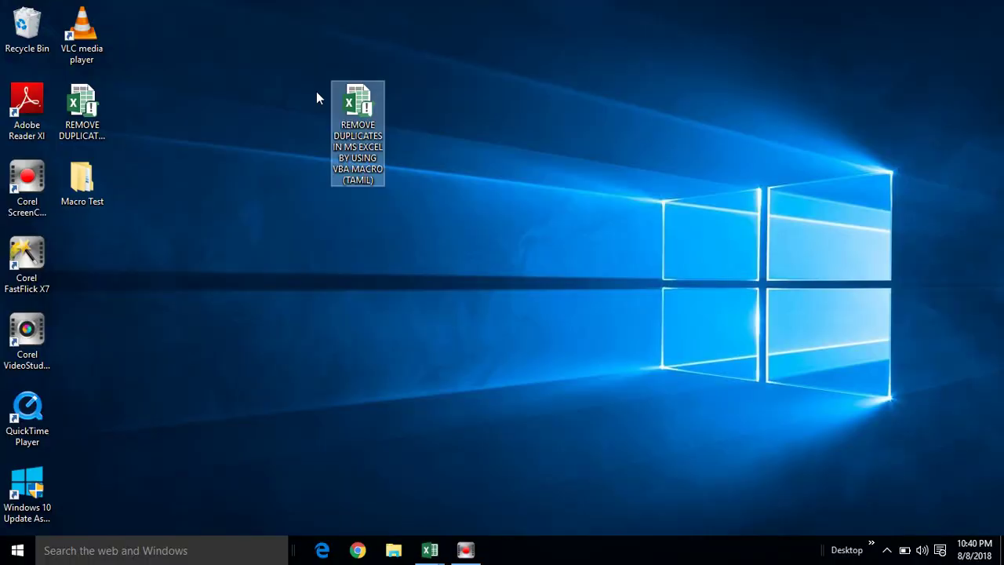
click(349, 106)
click(348, 106)
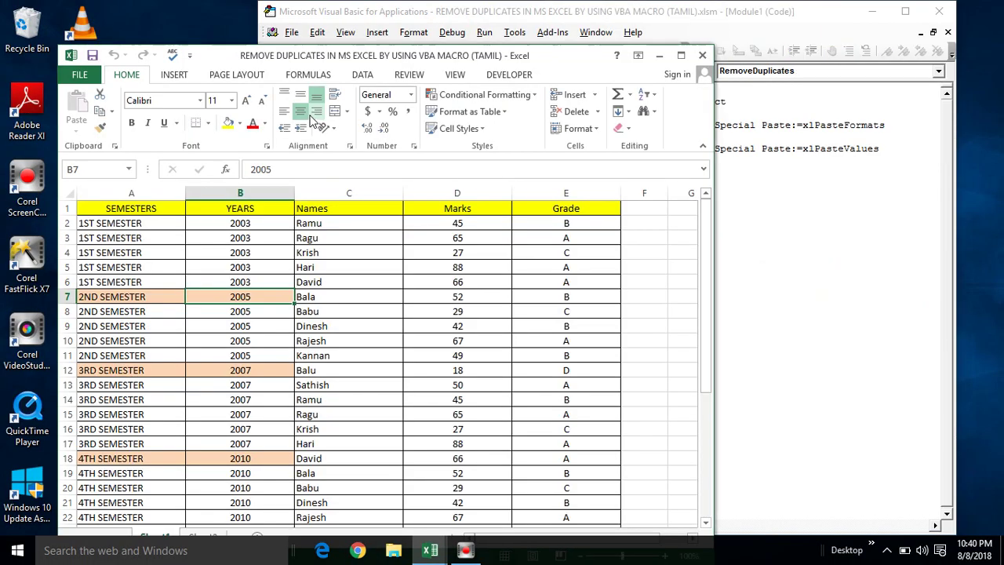
click(125, 193)
key(ctrl+c)
Paste the duplicated semester list into Sheet1 starting at A1 and cancel the copy marquee.
key(alt+Tab)
key(alt+Tab)
key(Tab)
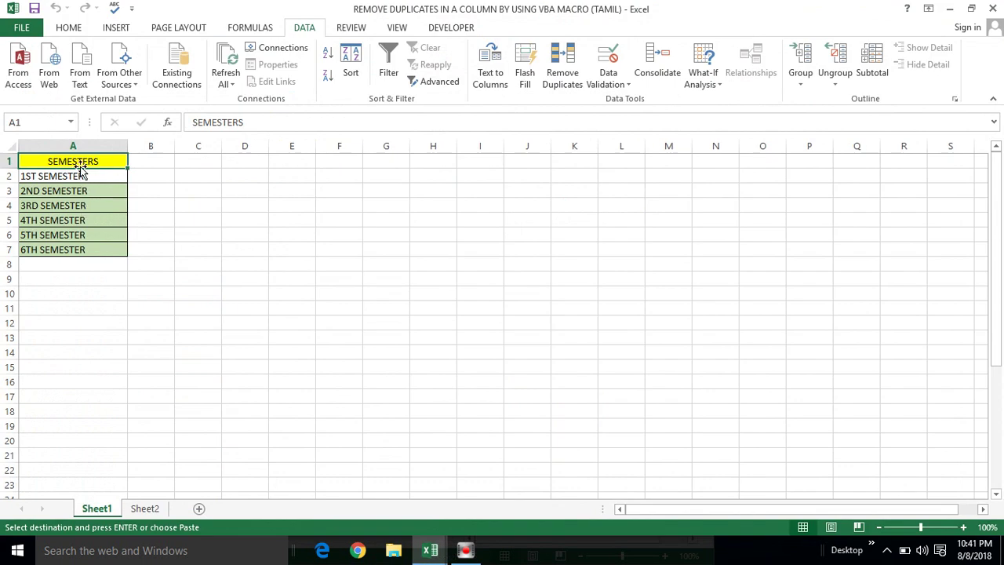
click(81, 163)
key(ctrl+v)
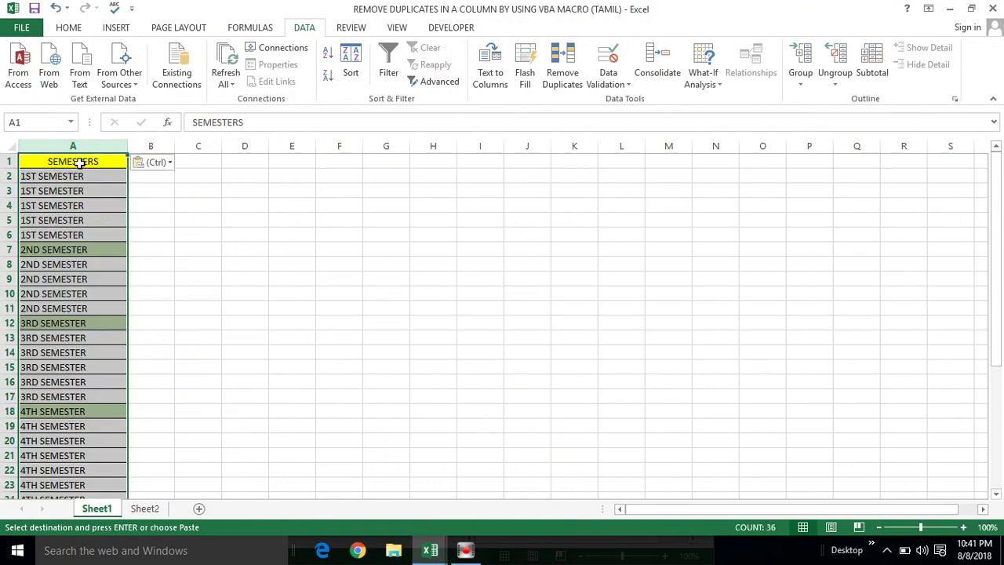
key(alt+Tab)
key(alt+Tab)
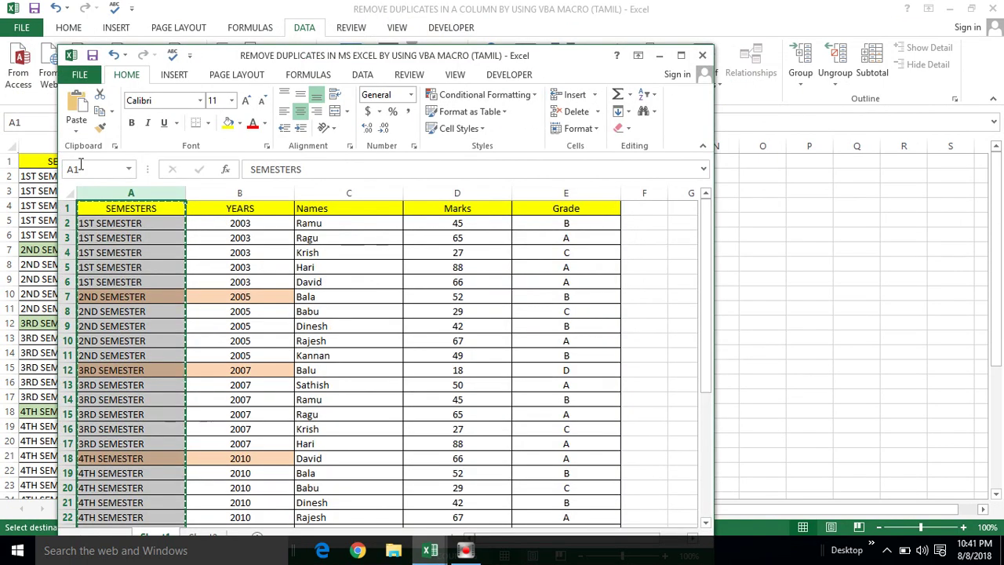
key(alt+Tab)
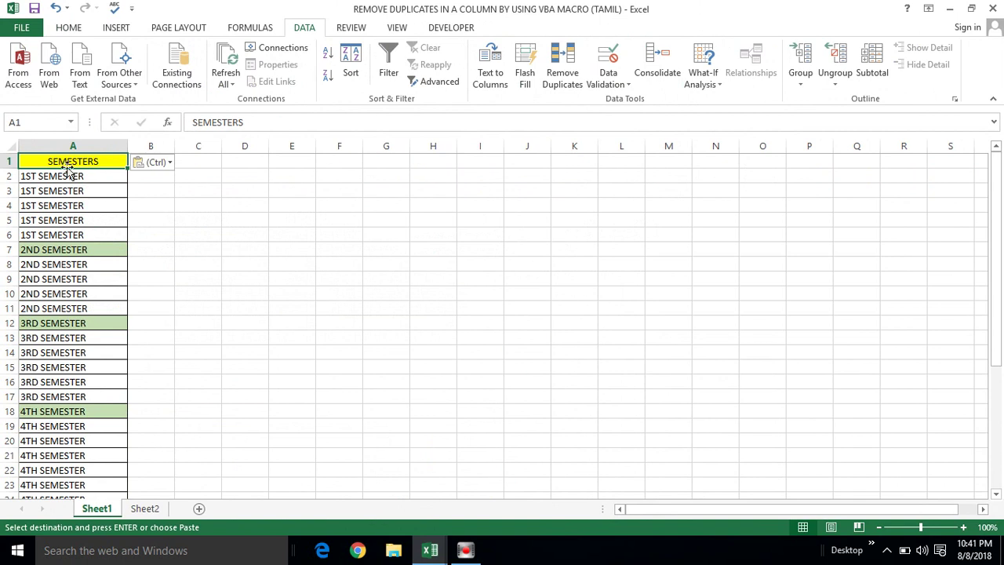
click(74, 145)
key(Escape)
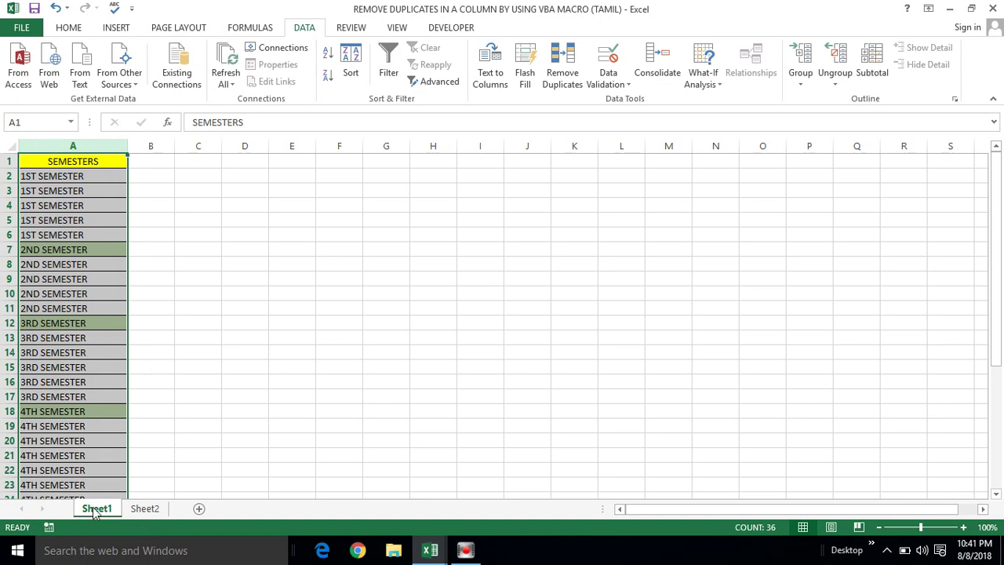
Confirm Sheet2 is still empty while Sheet1 holds the full semester list.
click(110, 351)
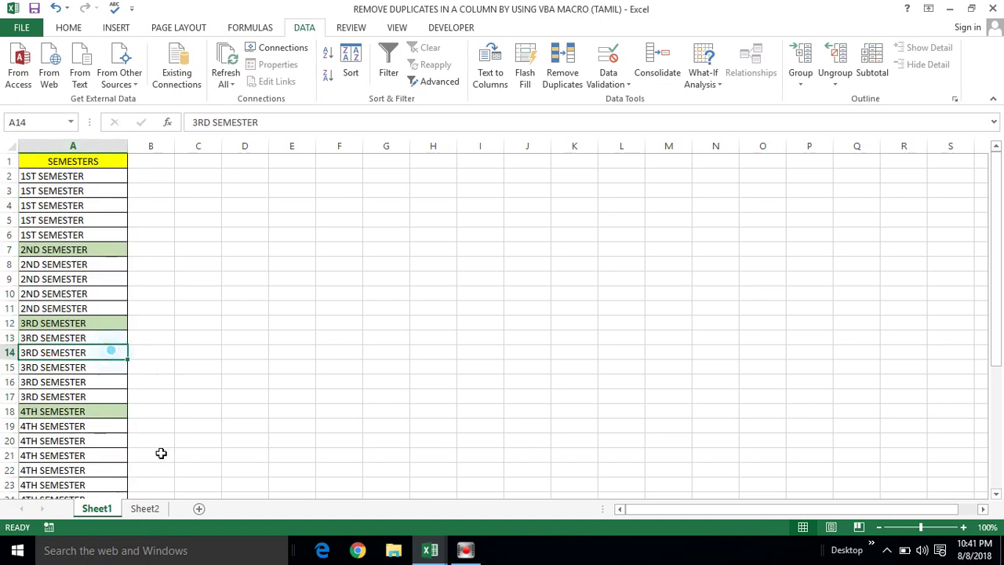
click(145, 508)
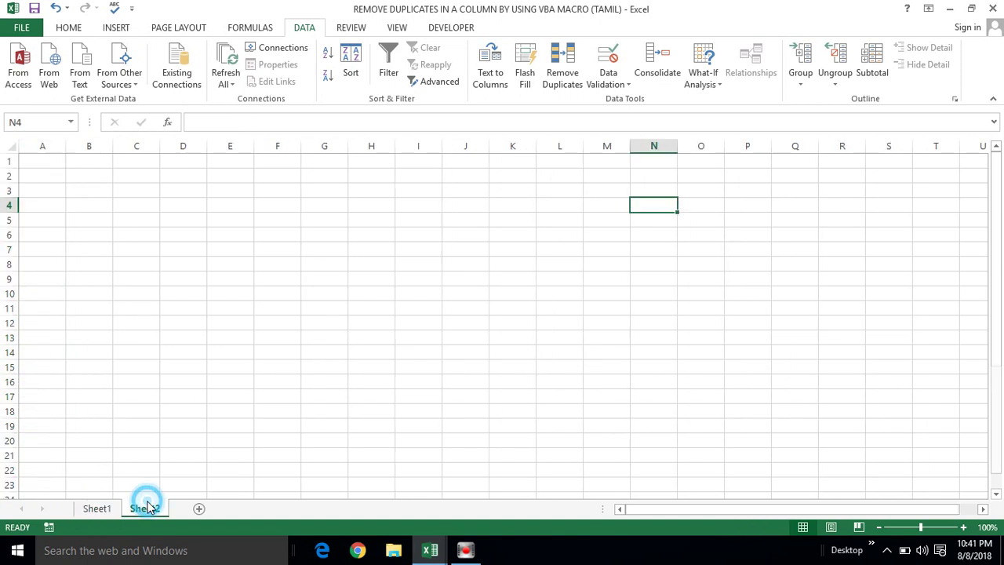
click(36, 161)
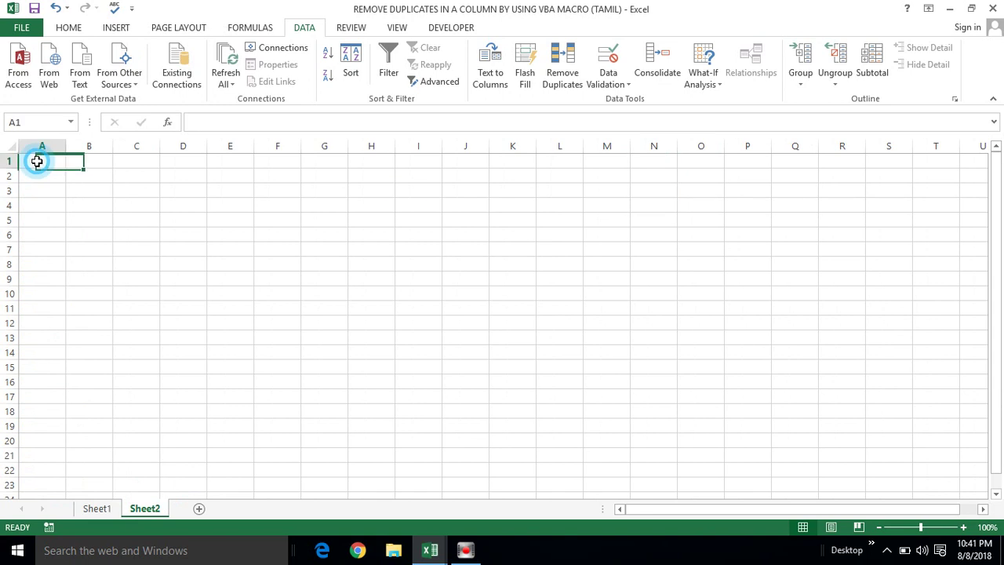
click(96, 509)
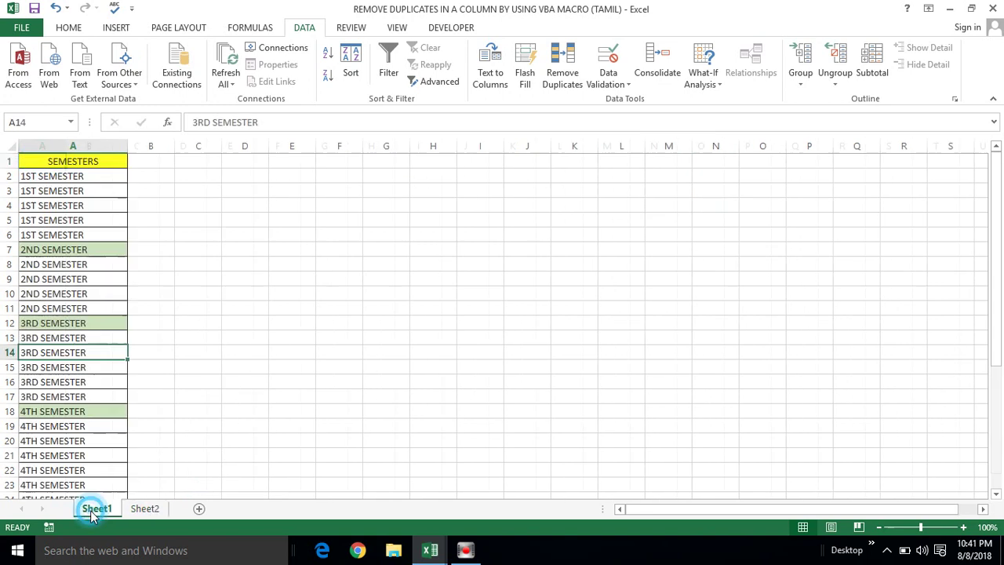
click(143, 508)
click(45, 156)
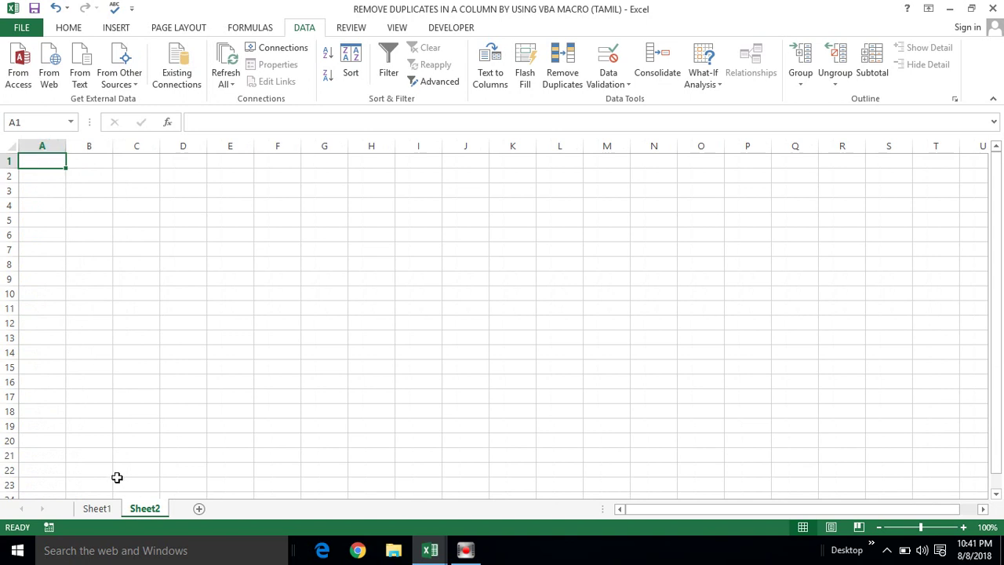
click(95, 508)
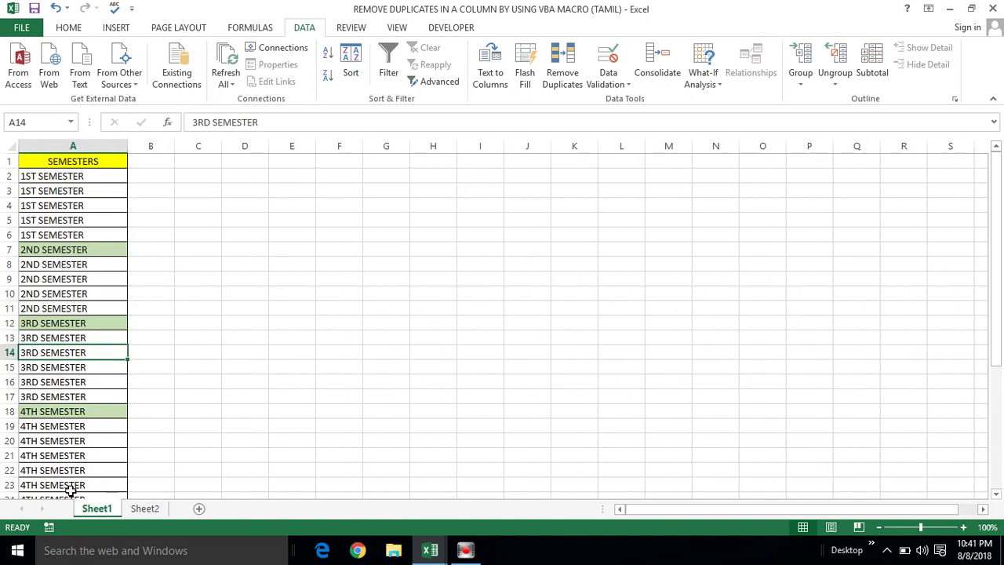
click(59, 141)
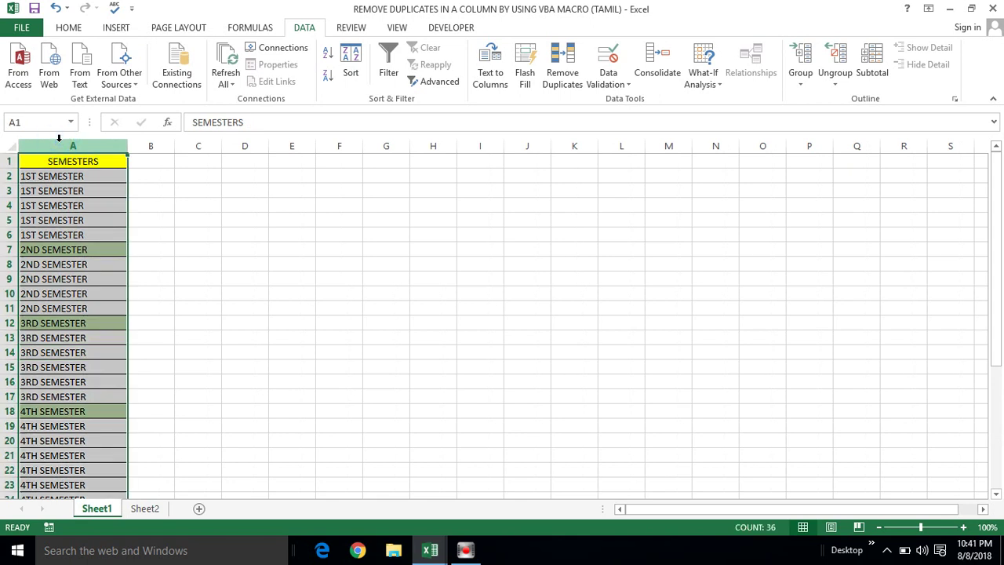
click(63, 162)
Close the second workbook with the marks table and switch to the VBA editor.
key(alt+Tab)
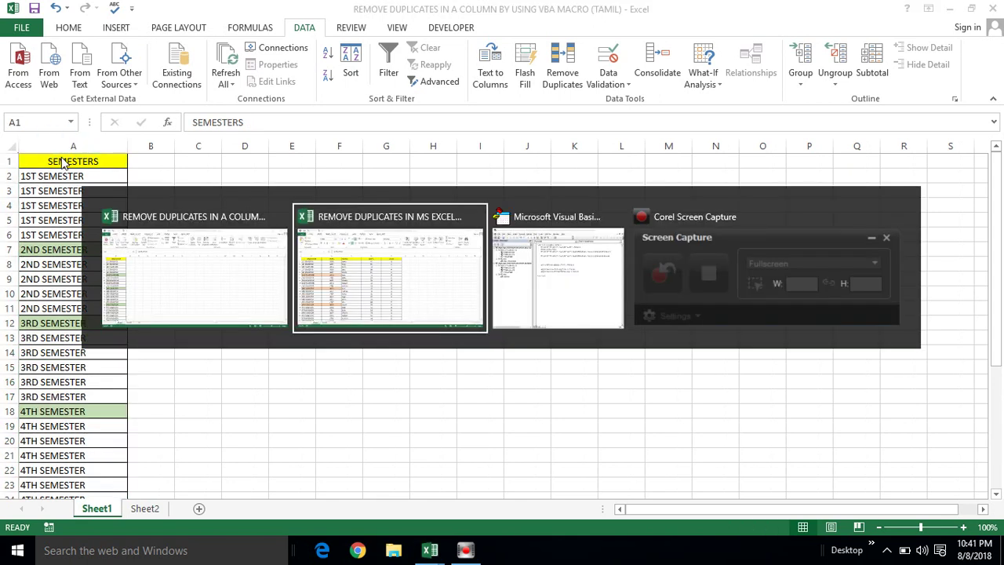
key(alt+Tab)
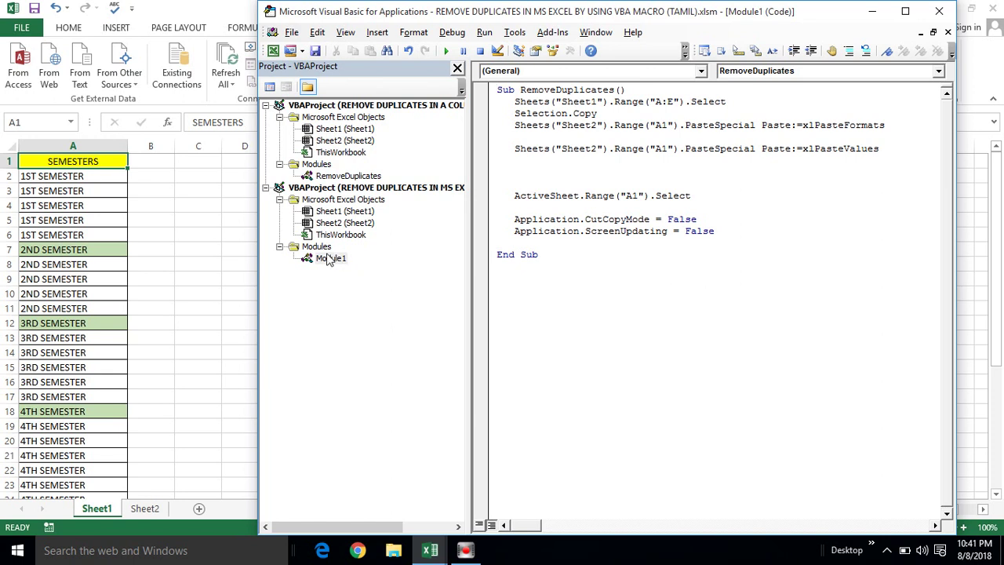
key(alt+Tab)
key(alt+Tab)
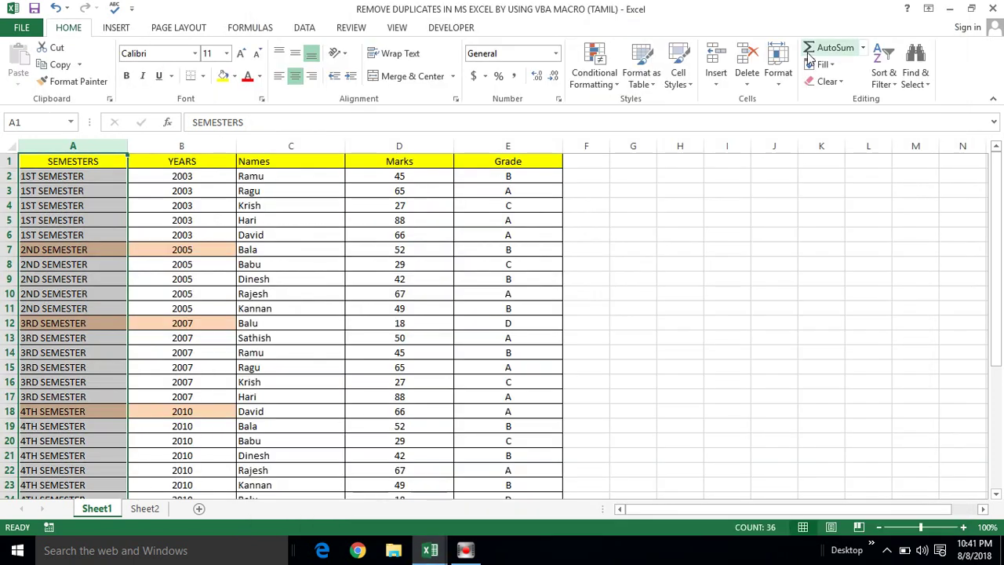
click(995, 9)
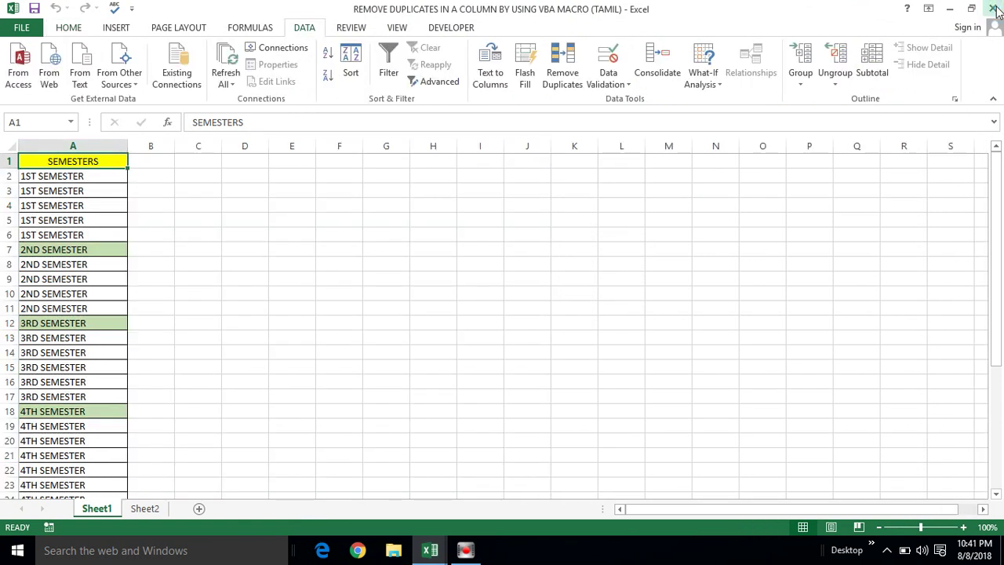
click(97, 189)
key(ctrl+Home)
click(220, 206)
key(alt+Tab)
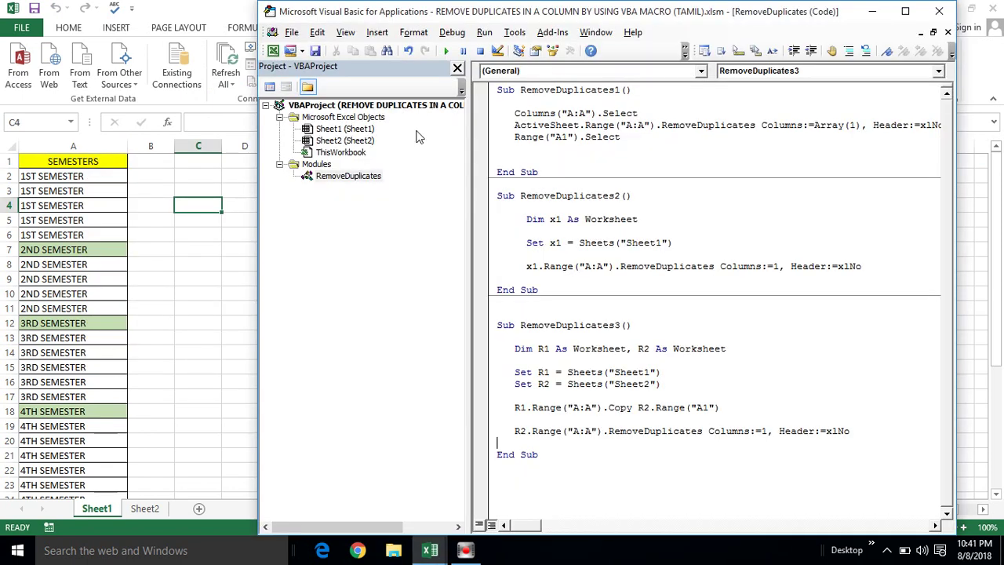
Run RemoveDuplicates3, check Sheet2's six unique semesters, then delete that column A.
double_click(333, 179)
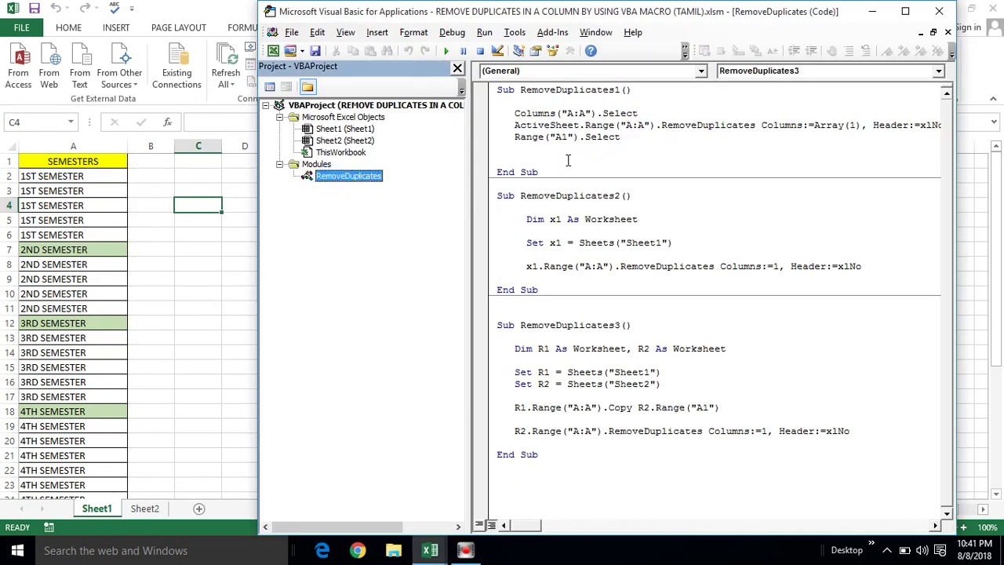
click(531, 338)
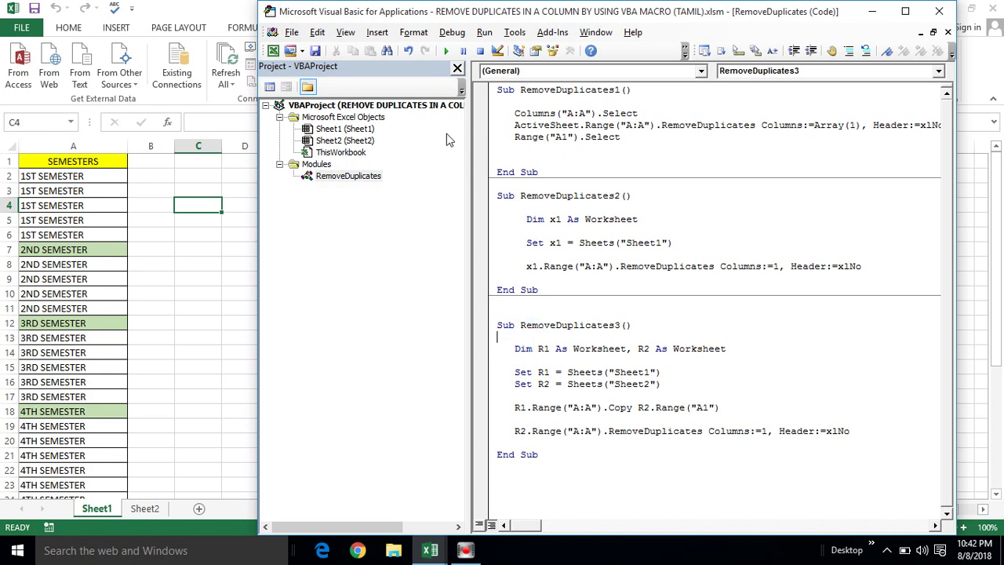
click(449, 52)
click(143, 510)
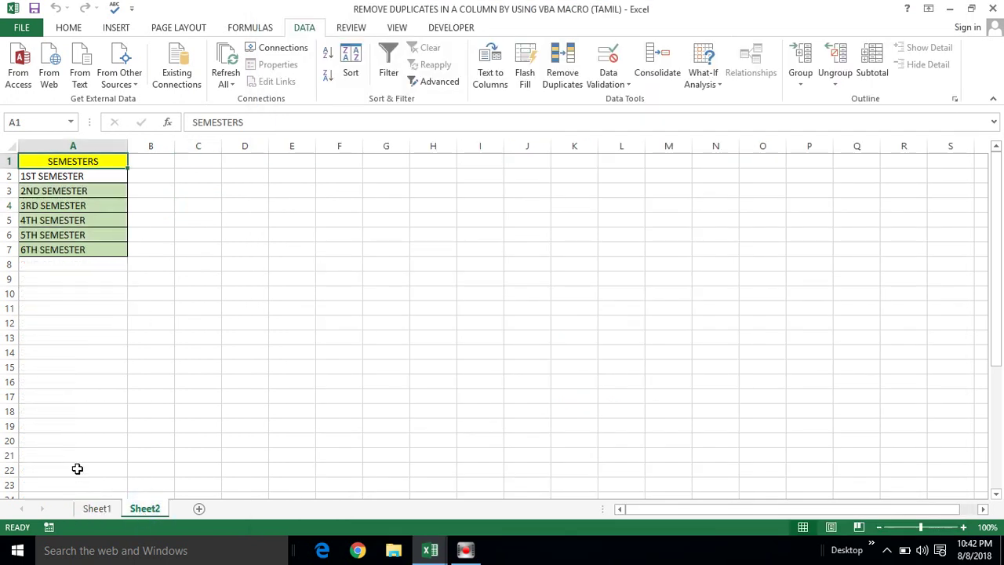
click(70, 146)
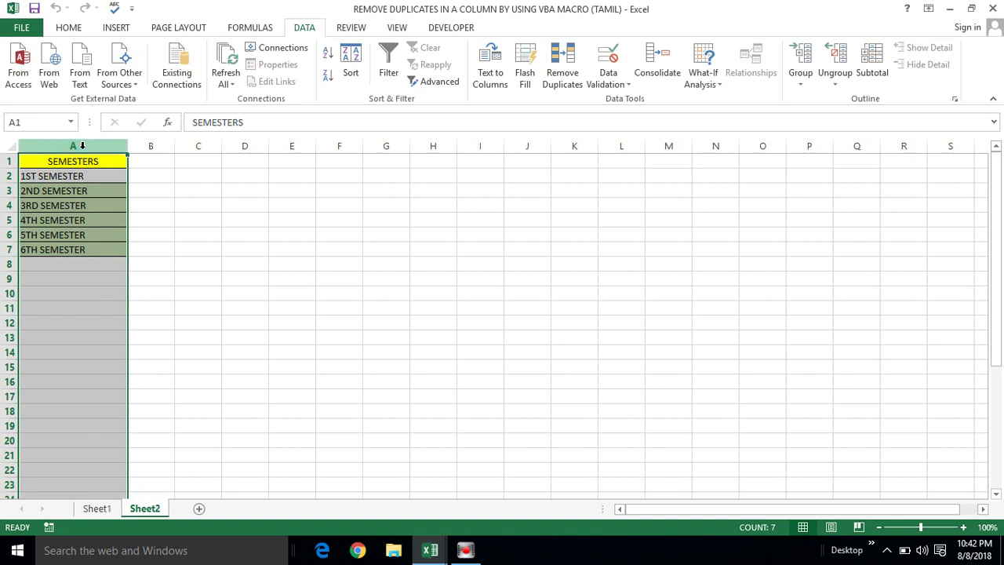
key(ctrl+minus)
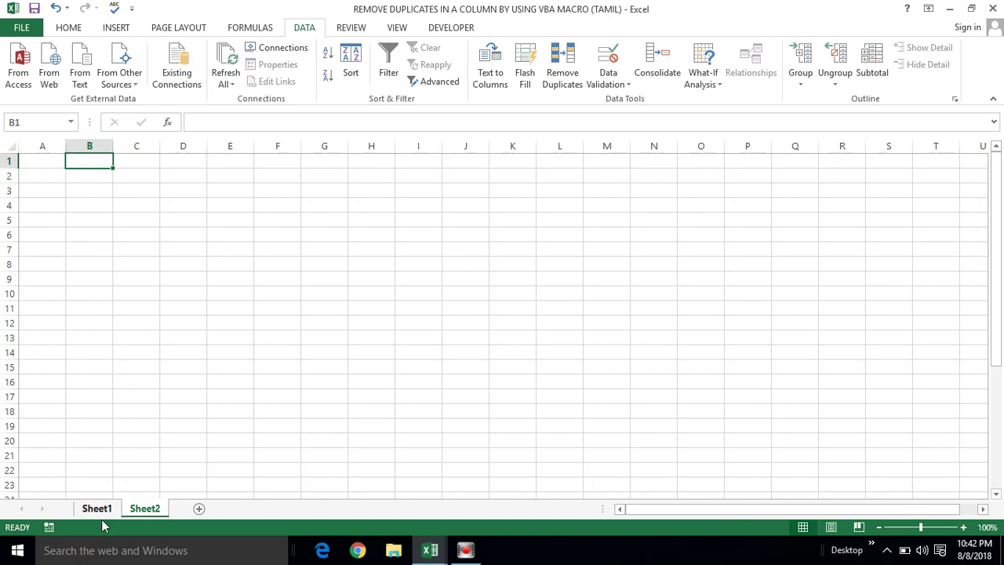
Add the line Application.ScreenUpdating = False just before End Sub in RemoveDuplicates3.
click(99, 509)
key(alt+Tab)
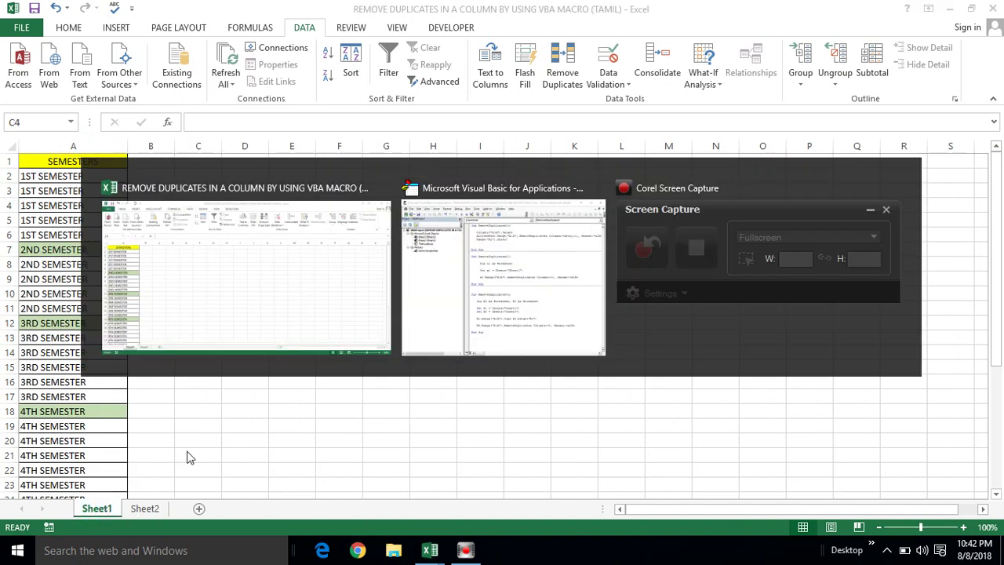
click(867, 432)
key(Return)
key(Return)
text(applicatio)
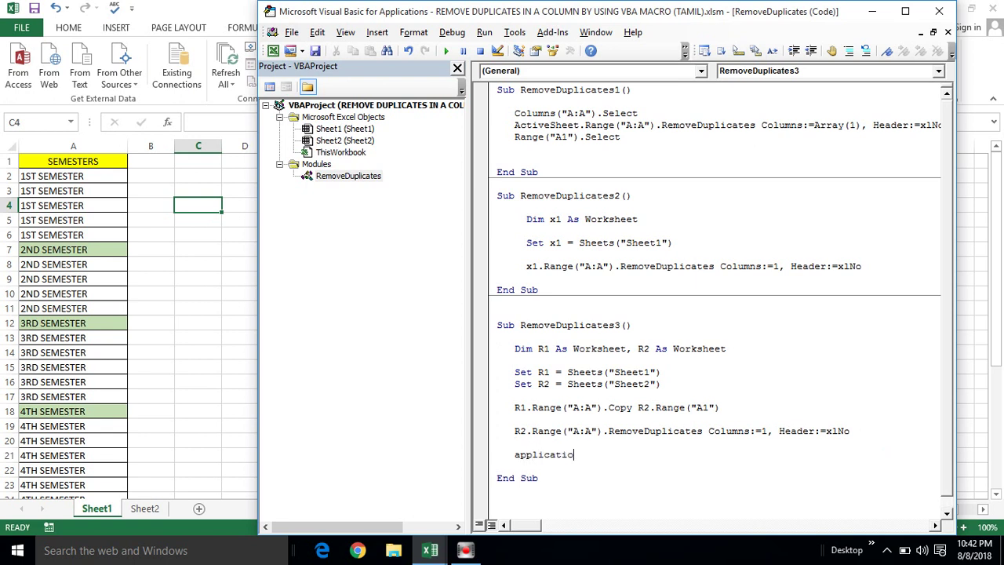
text(n.s)
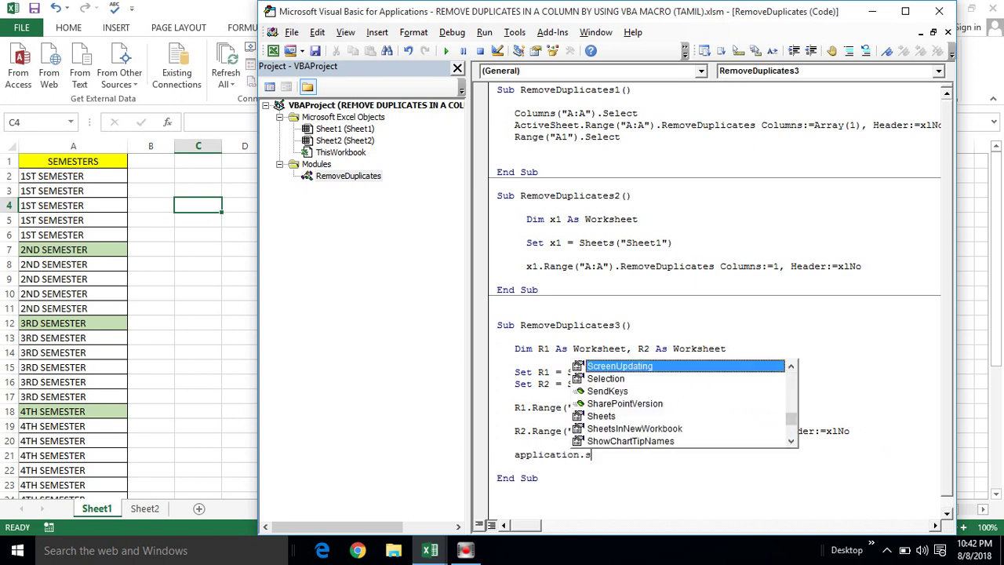
key(Tab)
text(=fal)
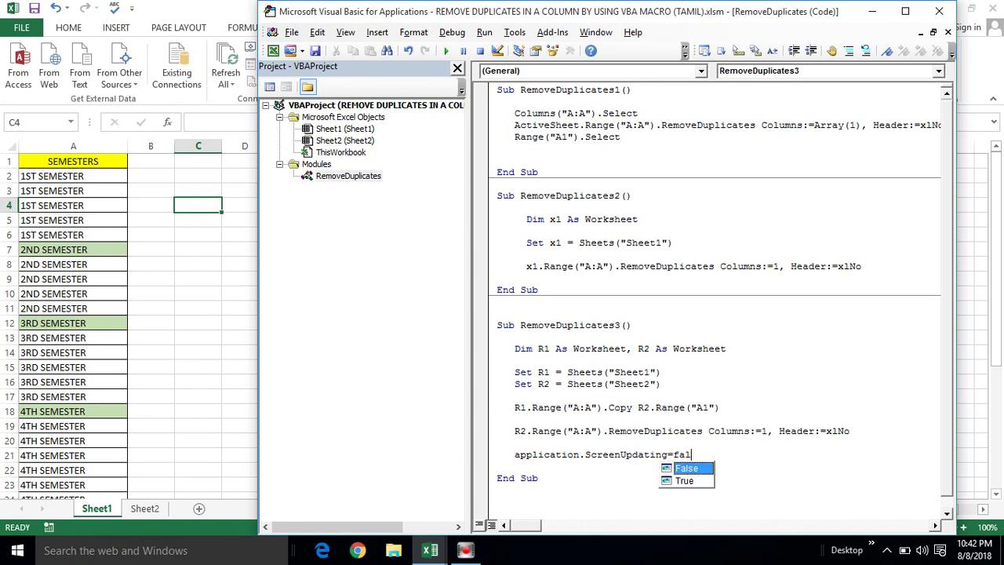
key(Tab)
key(Return)
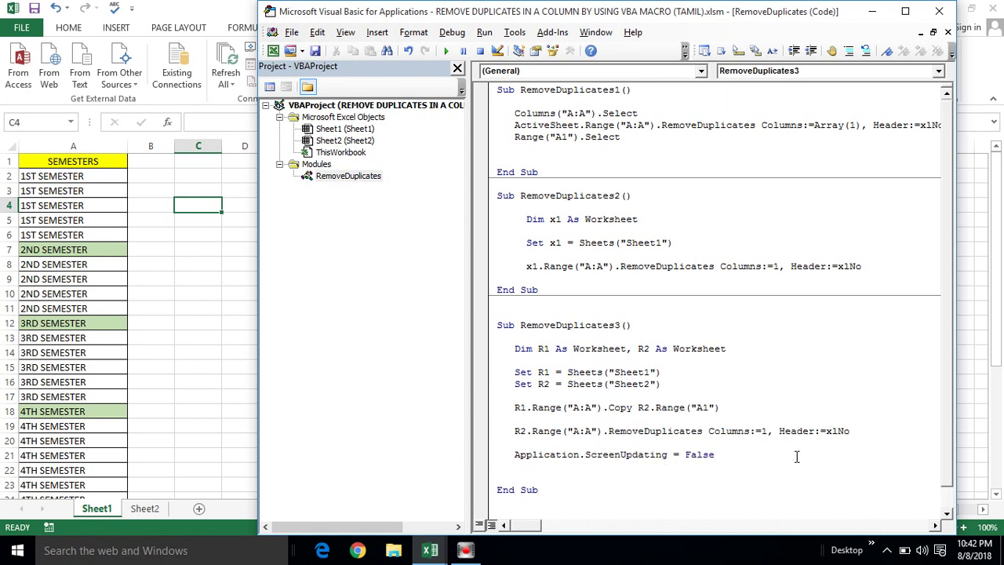
Rerun the updated RemoveDuplicates3 macro.
double_click(547, 348)
click(551, 349)
click(445, 51)
Delete the deduplicated column A on Sheet2, then select A2 on Sheet1 and return to the editor.
click(145, 508)
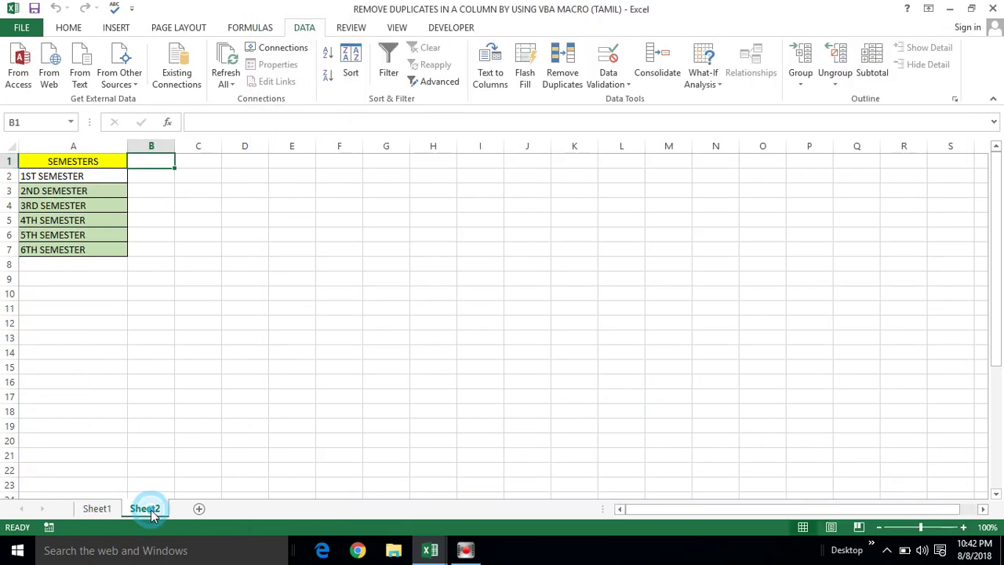
click(66, 145)
key(ctrl+minus)
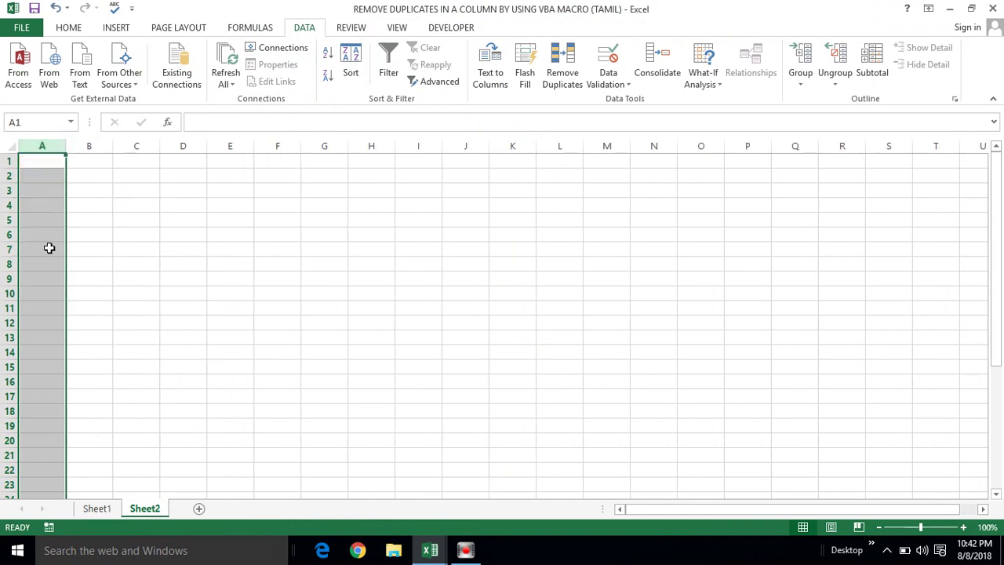
click(49, 248)
click(98, 508)
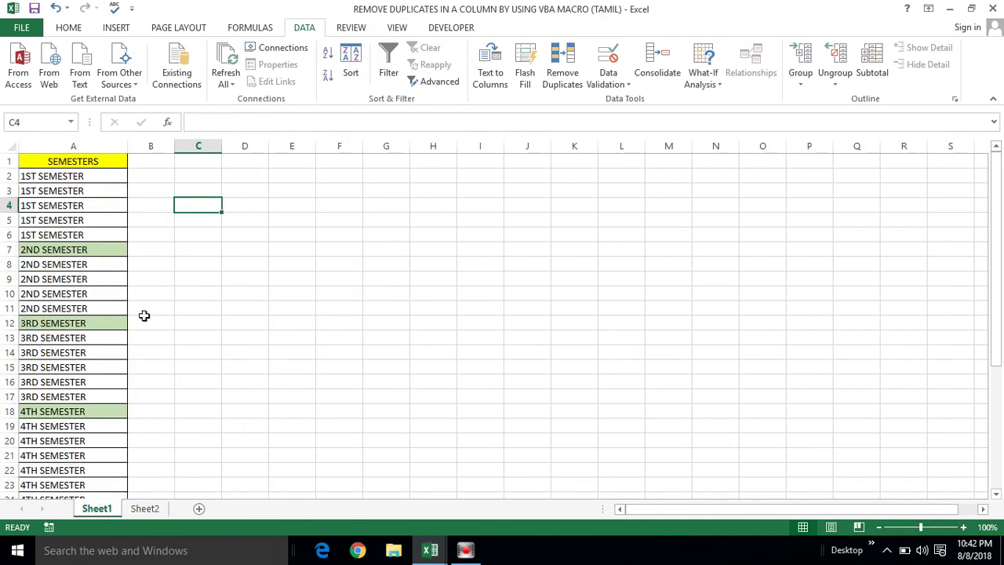
click(53, 173)
key(alt+Tab)
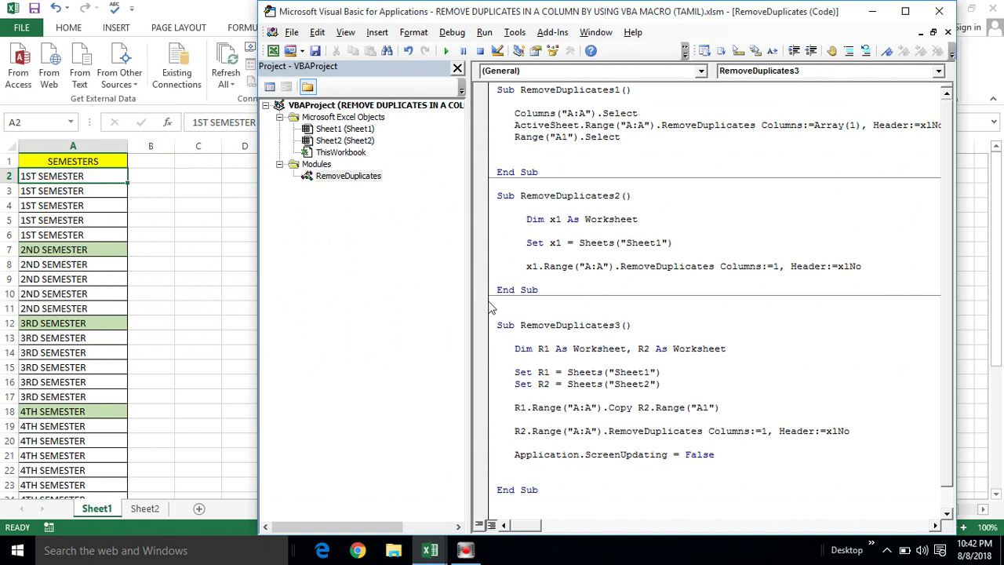
Step RemoveDuplicates3 line by line with F8 until it pauses before Set R2 = Sheets("Sheet2").
click(525, 320)
drag(637, 21, 685, 21)
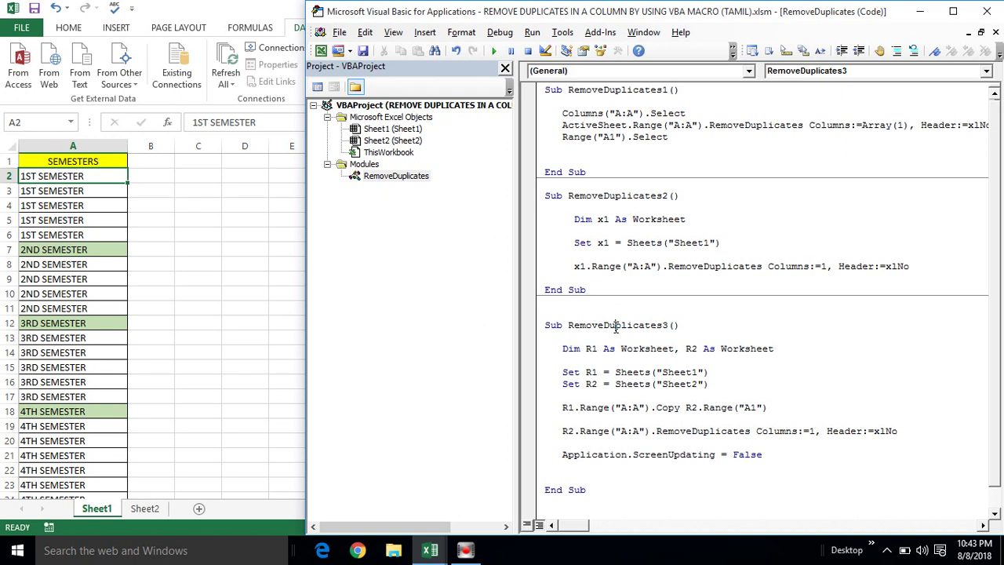
key(F8)
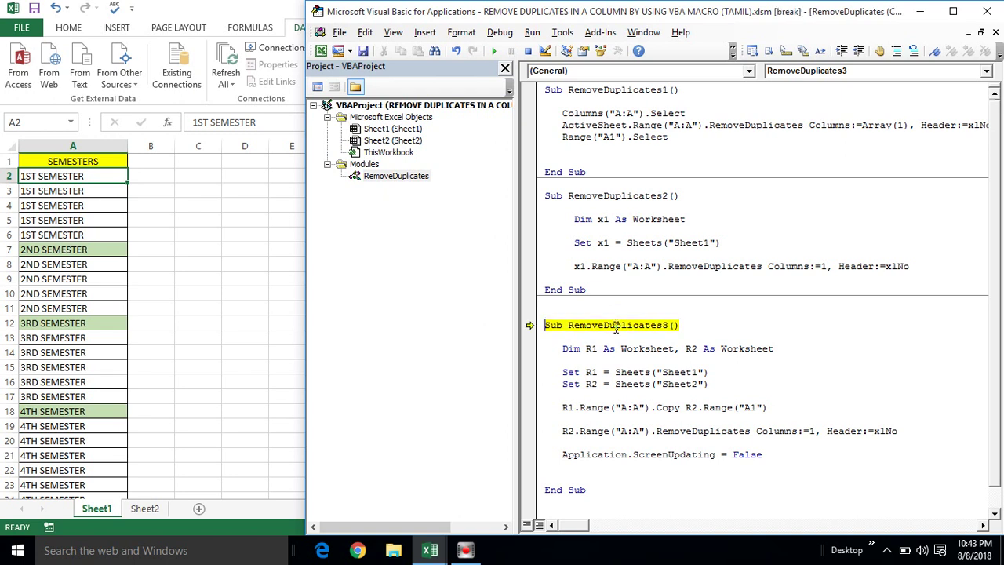
key(F8)
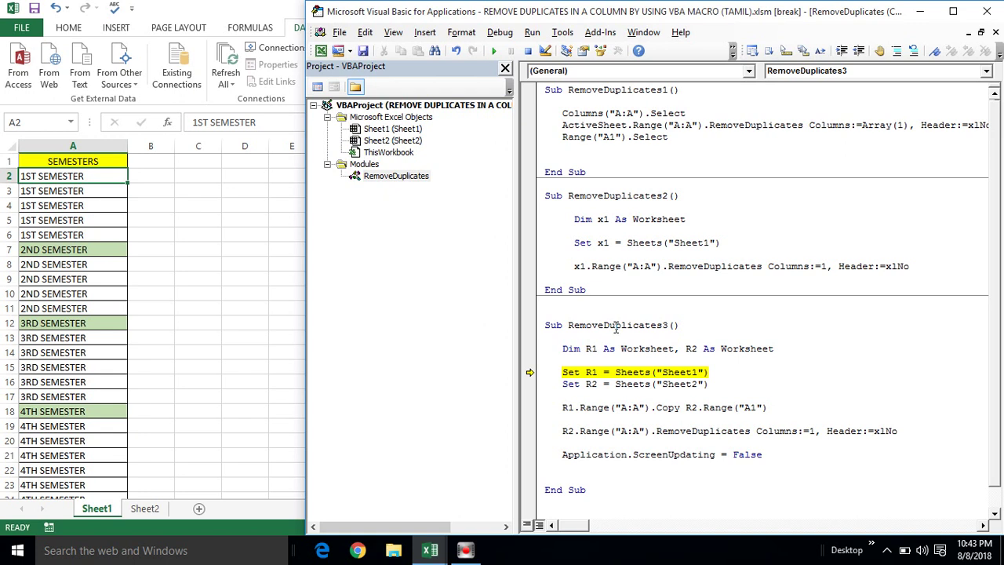
key(F8)
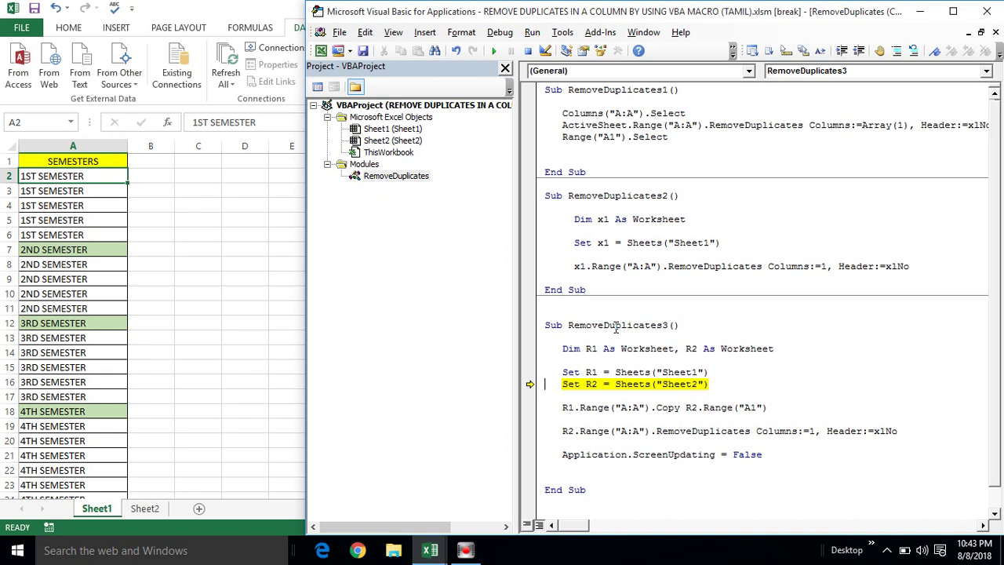
key(F8)
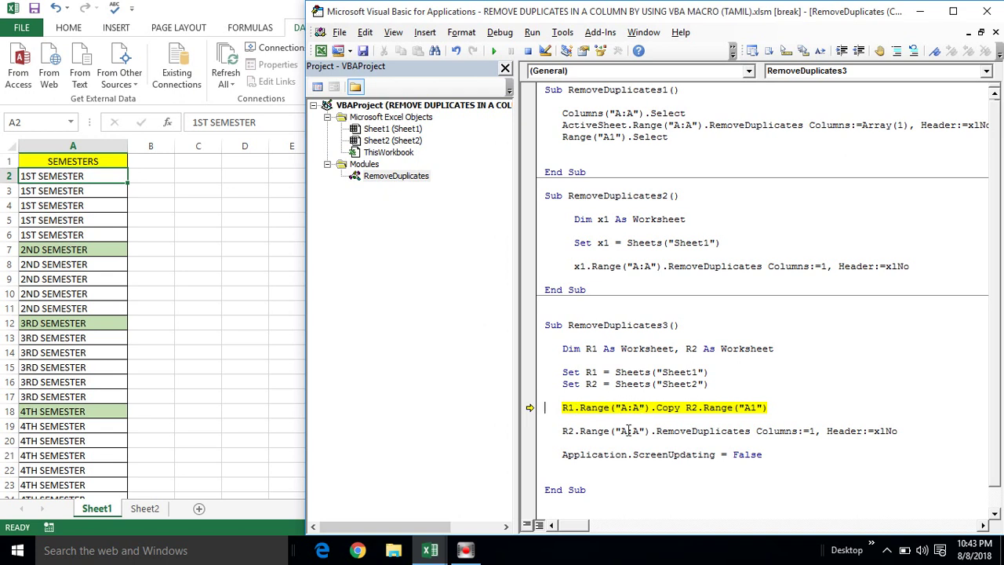
Step RemoveDuplicates3 through its copy-to-Sheet2 and duplicate-removal lines to End Sub.
key(F8)
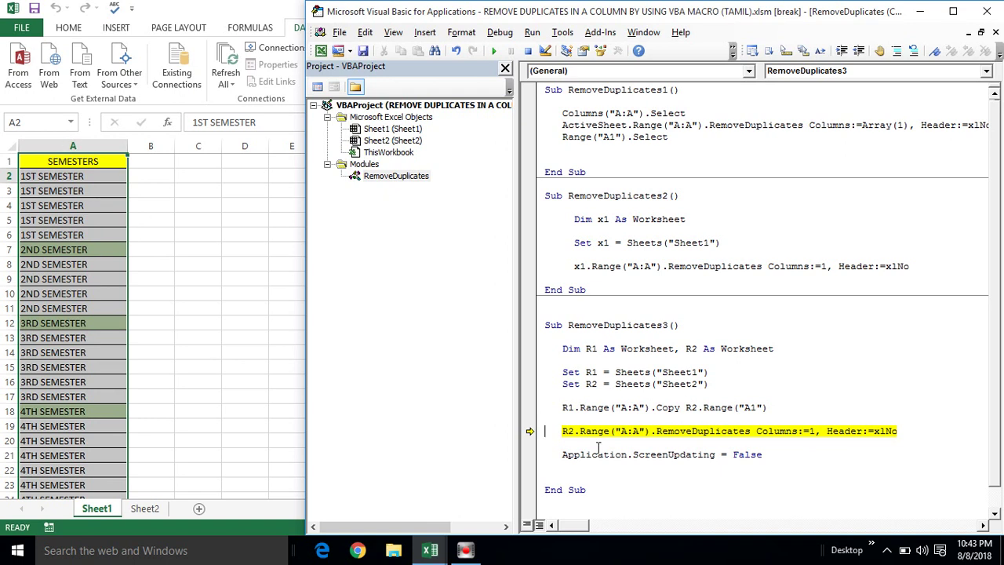
key(F8)
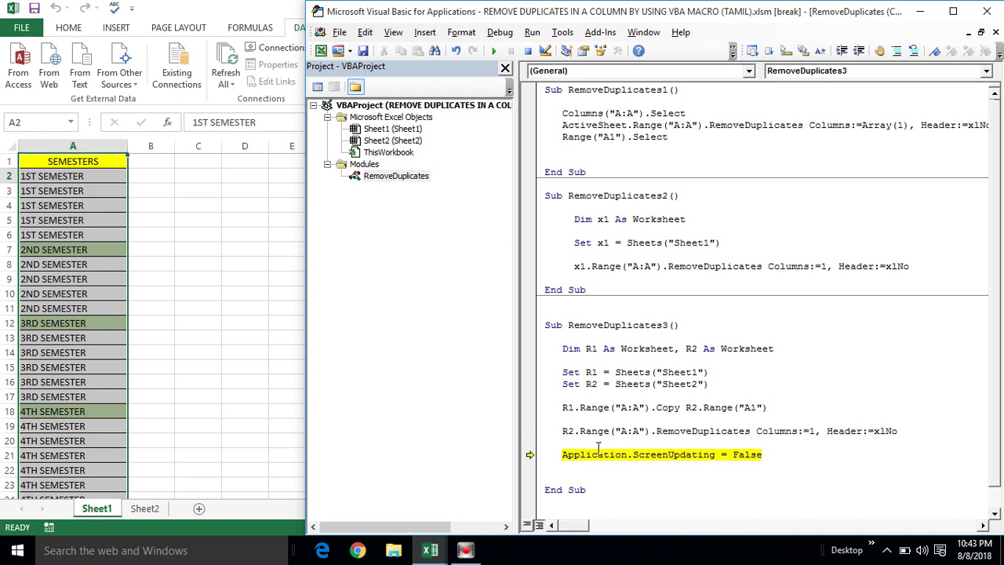
key(F8)
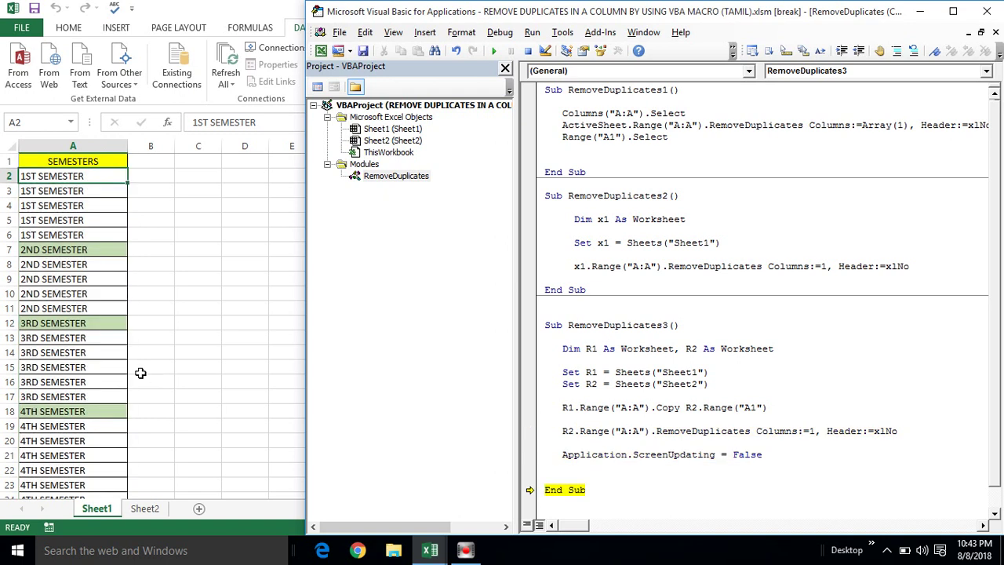
Compare Sheet2's de-duplicated semester list against the original list on Sheet1.
click(143, 509)
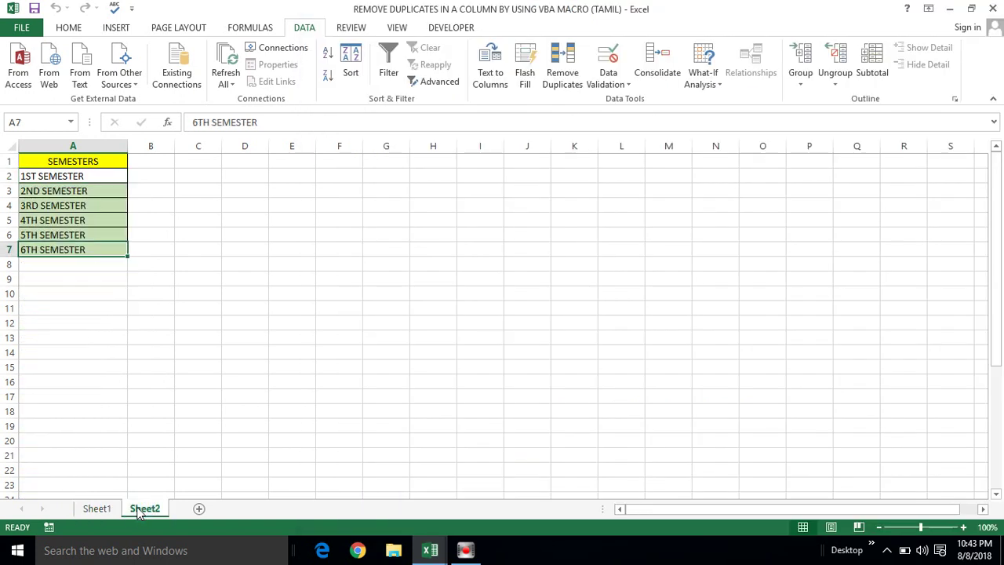
click(60, 189)
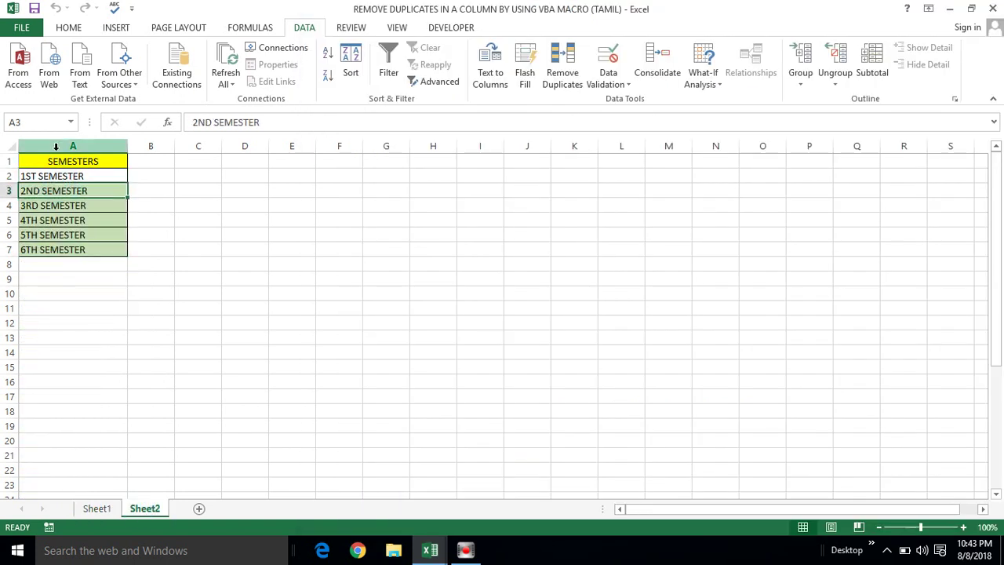
click(55, 146)
click(47, 175)
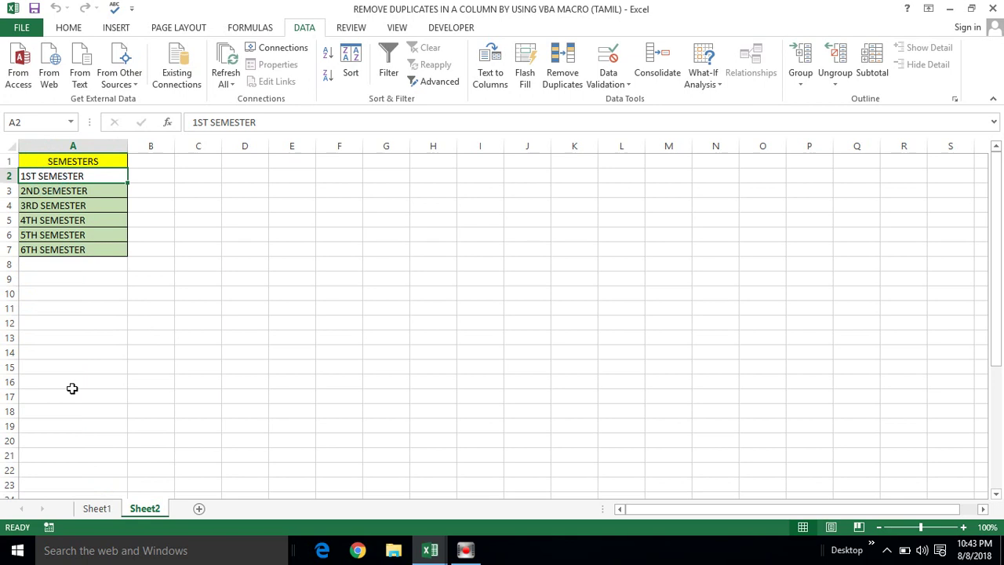
click(98, 509)
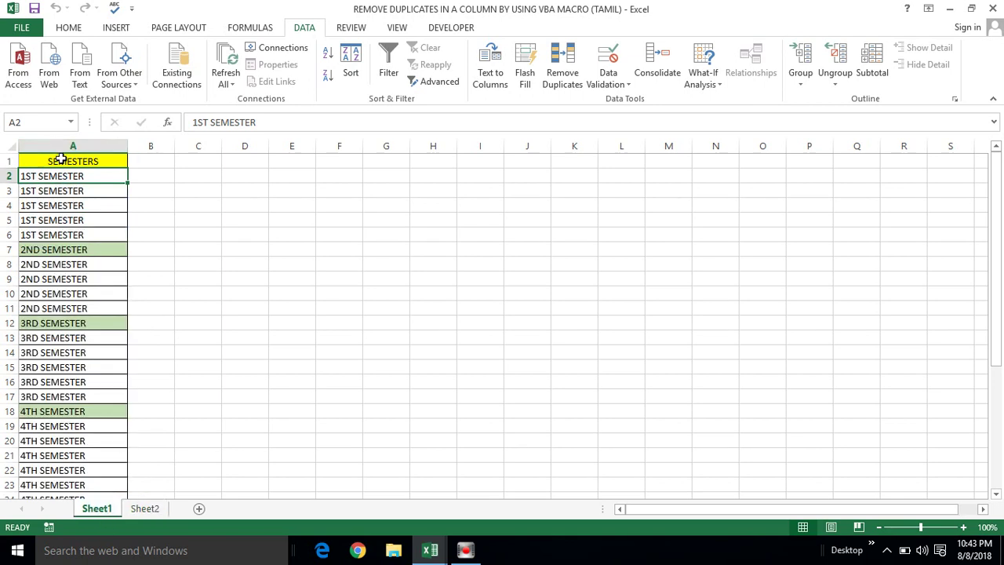
click(146, 509)
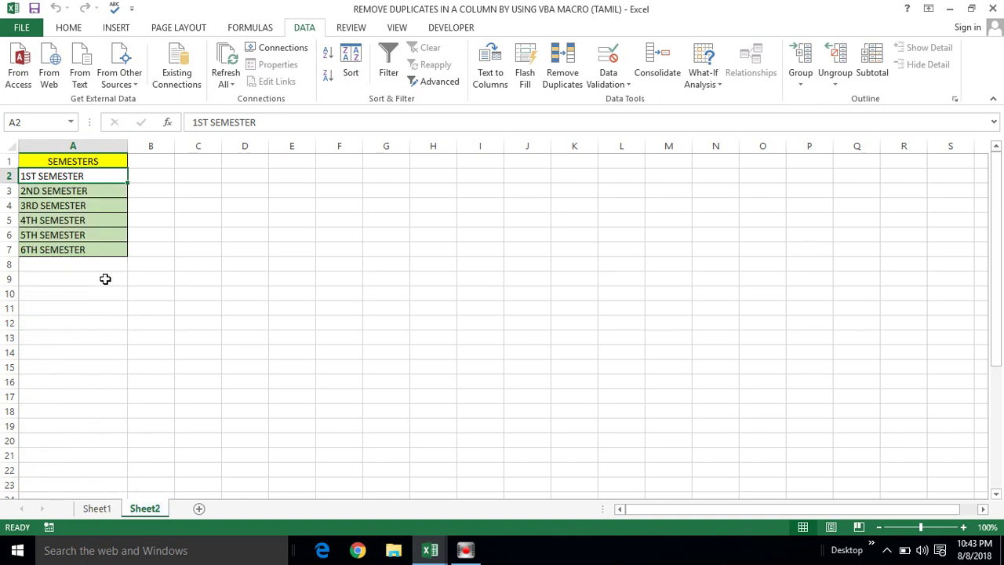
Delete column A from Sheet2, then return to Sheet1 and select empty cell E7.
click(81, 146)
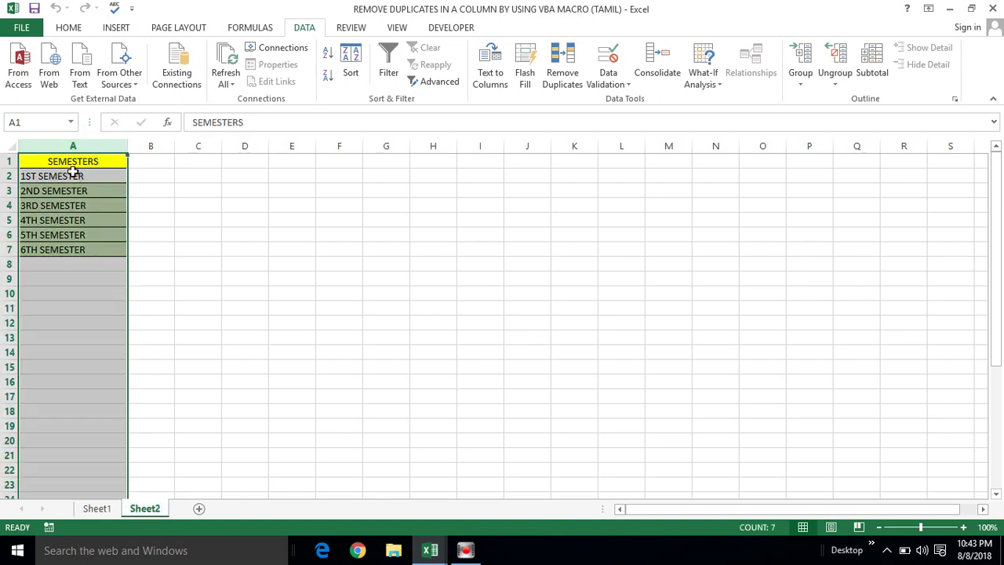
click(67, 174)
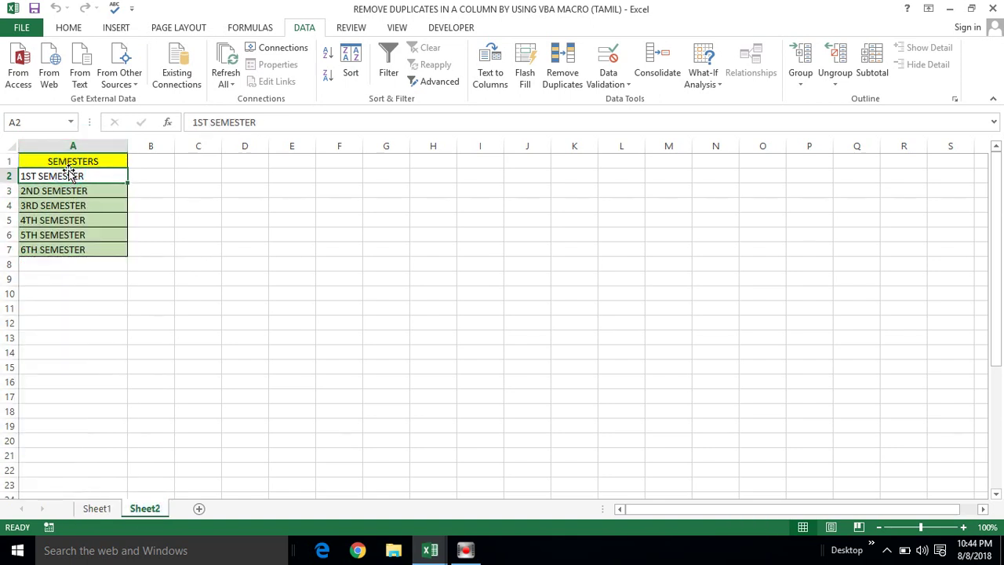
click(75, 146)
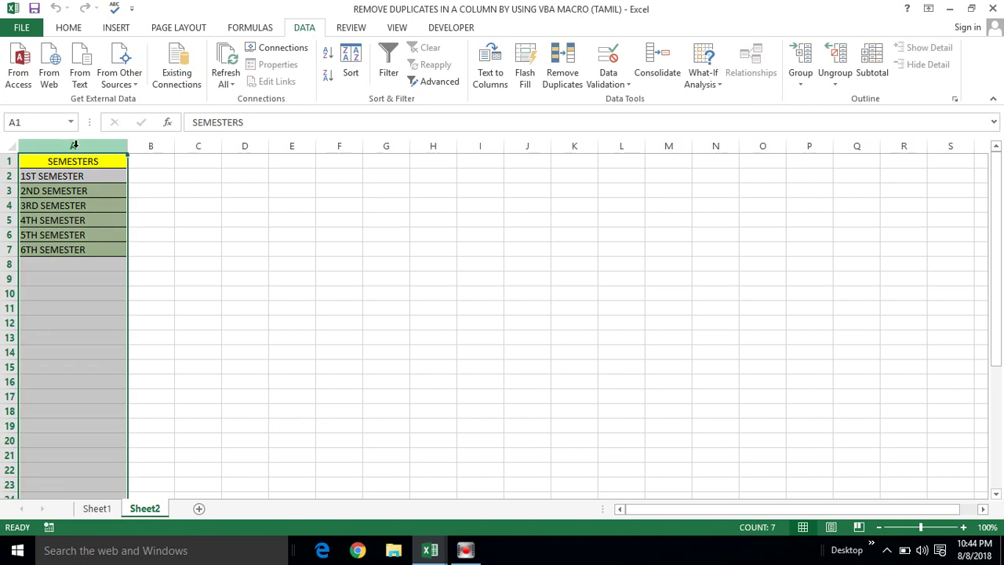
key(ctrl+minus)
click(74, 170)
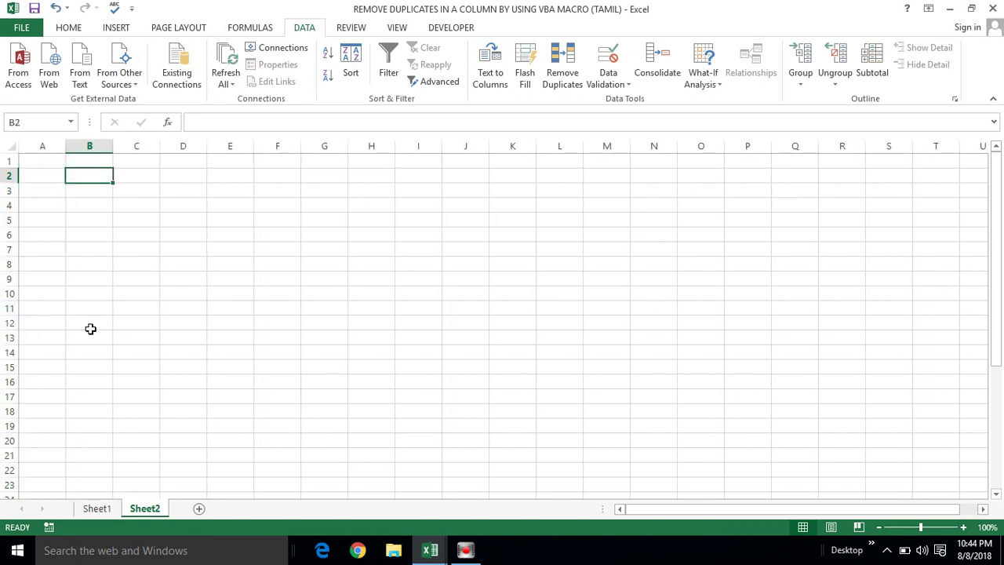
click(88, 508)
click(304, 248)
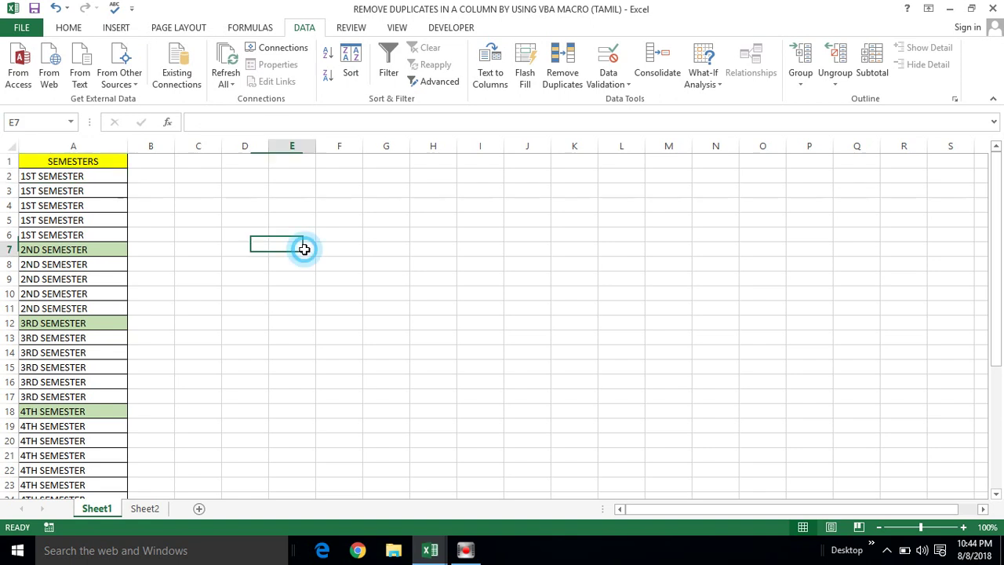
Draw a rectangle shape on Sheet1 spanning about F5 to H6.
click(115, 28)
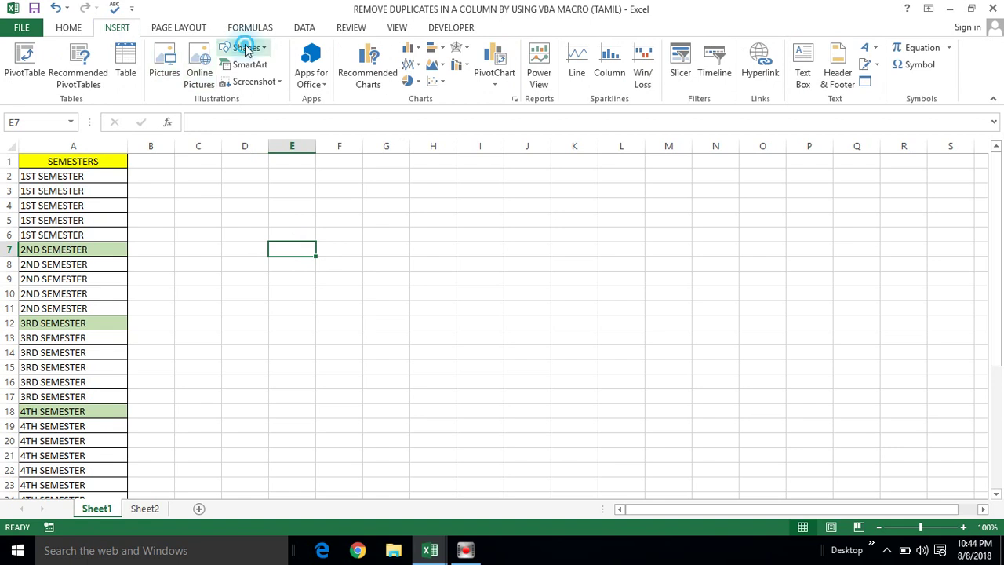
click(245, 47)
click(270, 83)
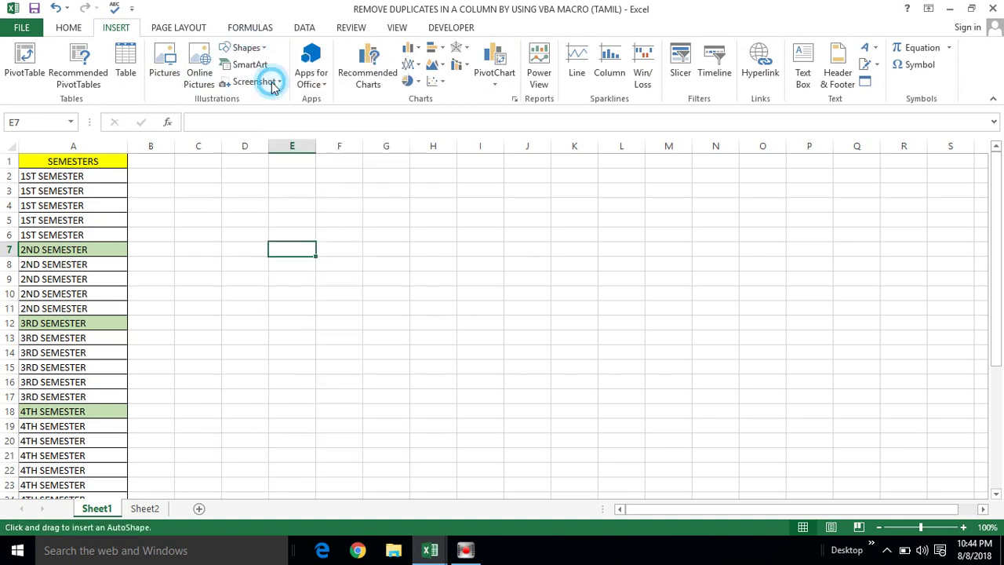
drag(325, 212, 469, 246)
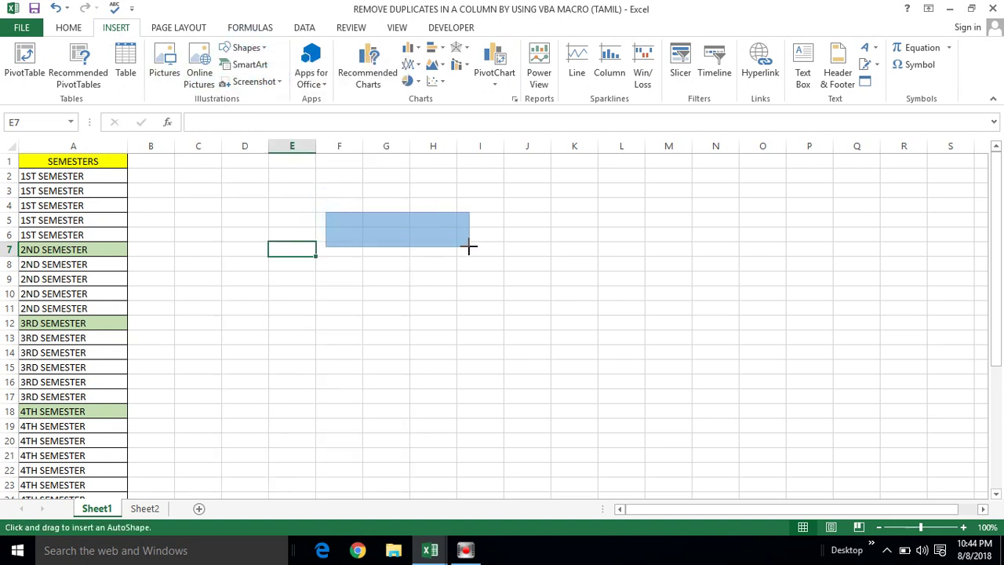
Label the rectangle 'Remove Duplicates' and select the label text.
right_click(408, 239)
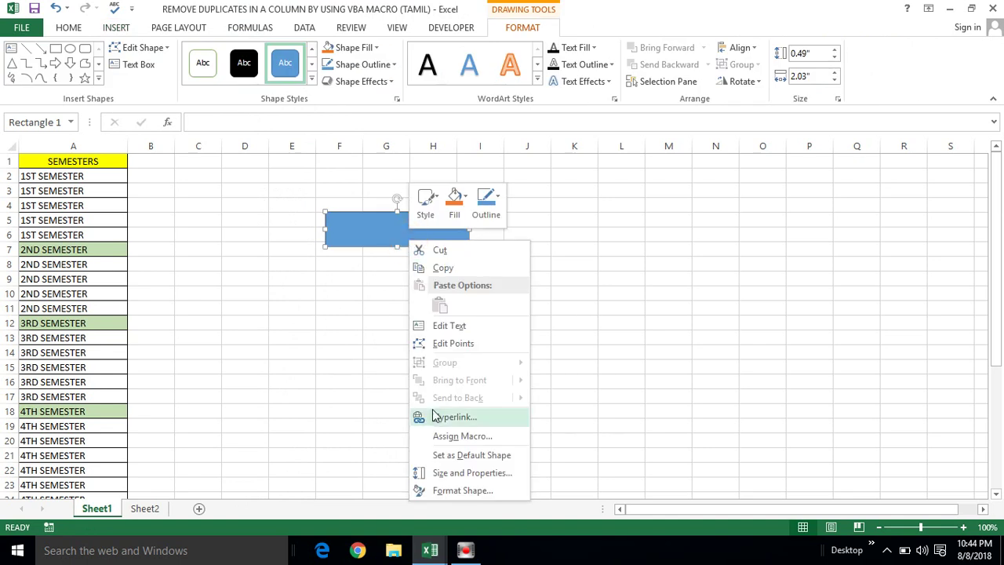
click(455, 324)
text(RemoveDuplicates)
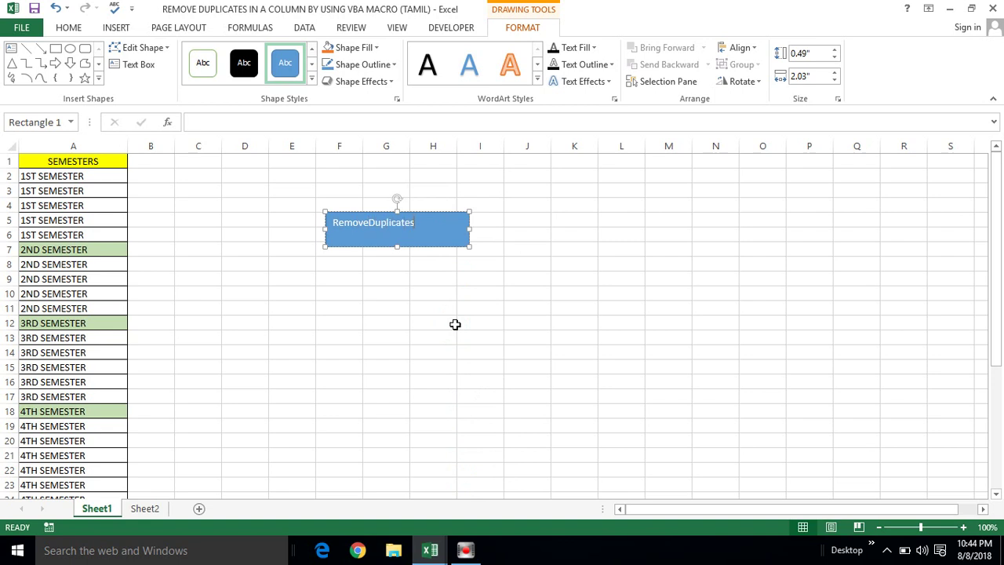
click(369, 223)
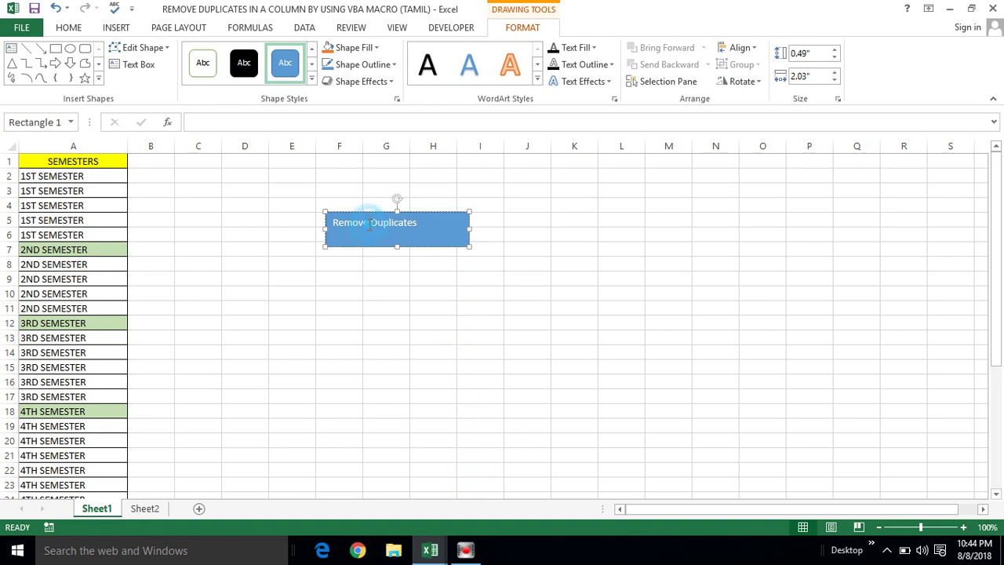
key(Escape)
click(372, 223)
triple_click(372, 222)
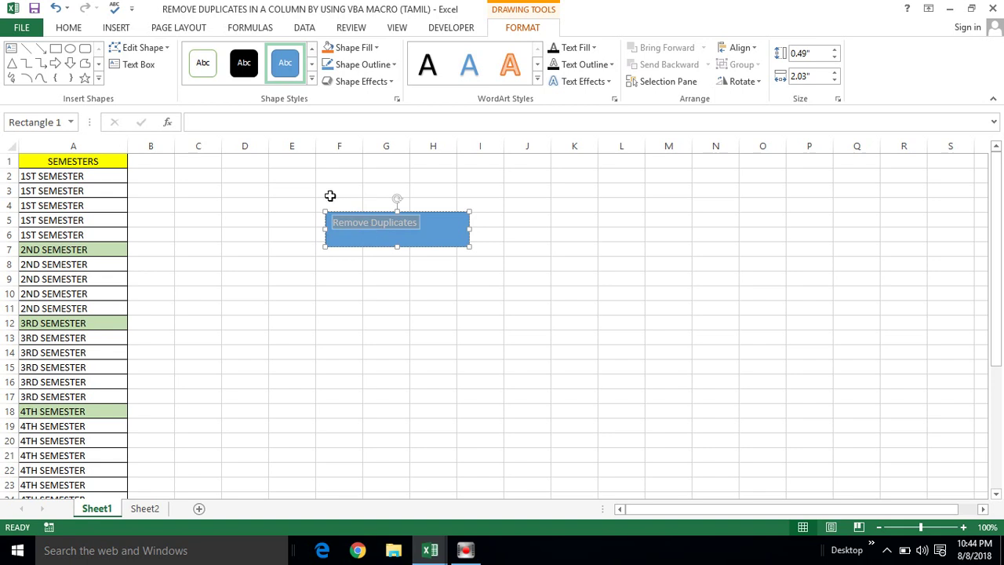
Format the label as 16-point bold italic, centred vertically and horizontally.
click(69, 28)
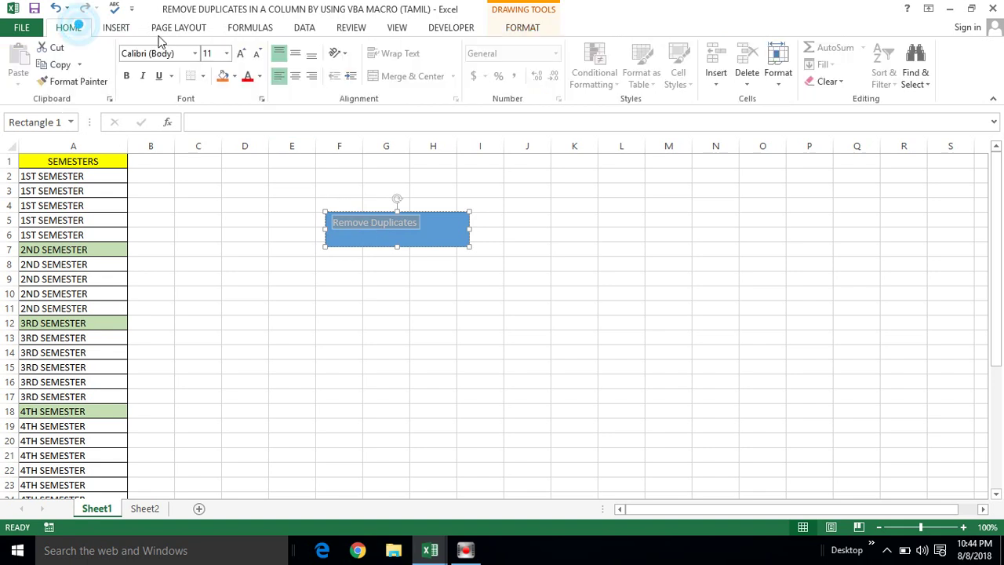
click(226, 53)
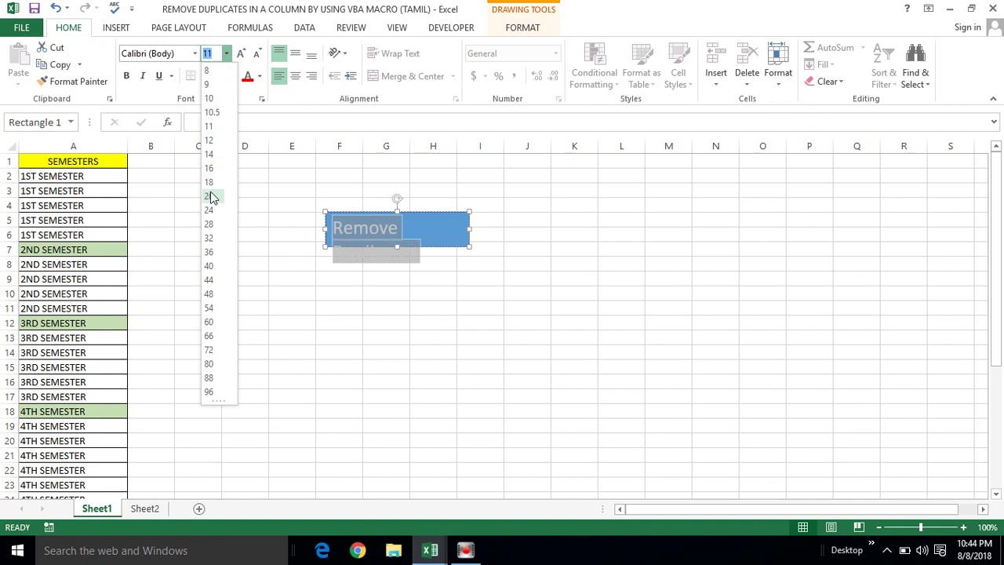
click(211, 168)
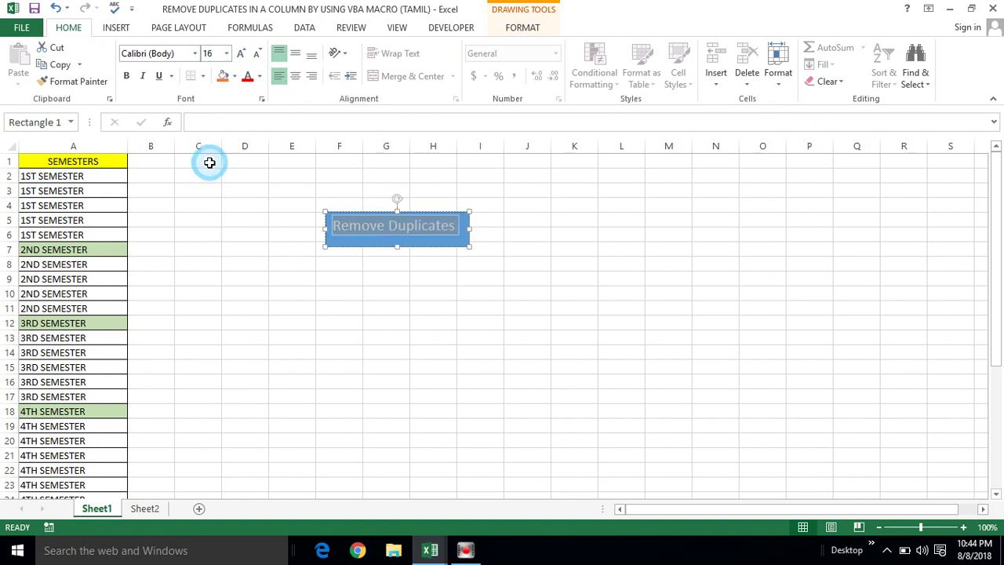
click(296, 53)
click(296, 77)
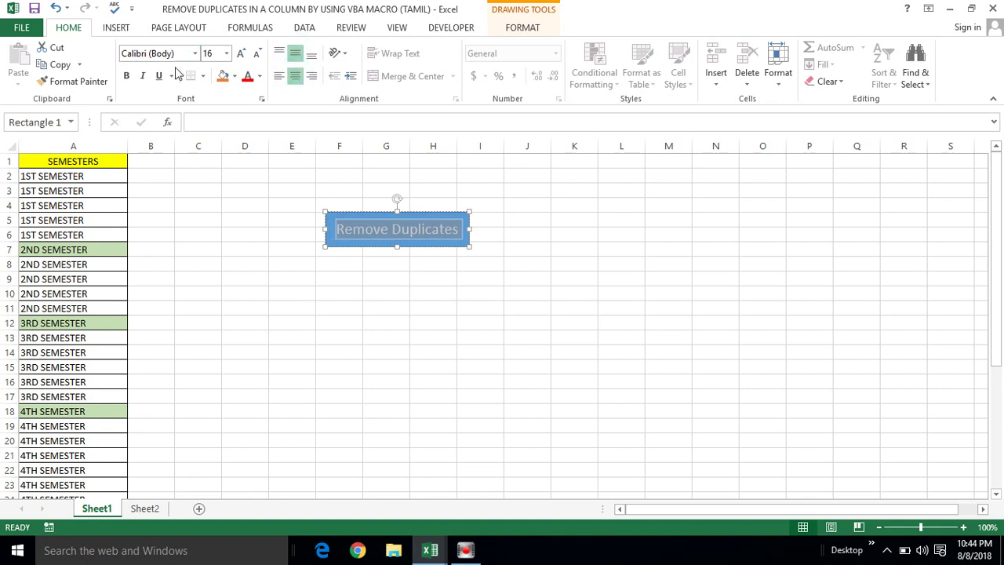
click(127, 77)
click(143, 76)
click(327, 216)
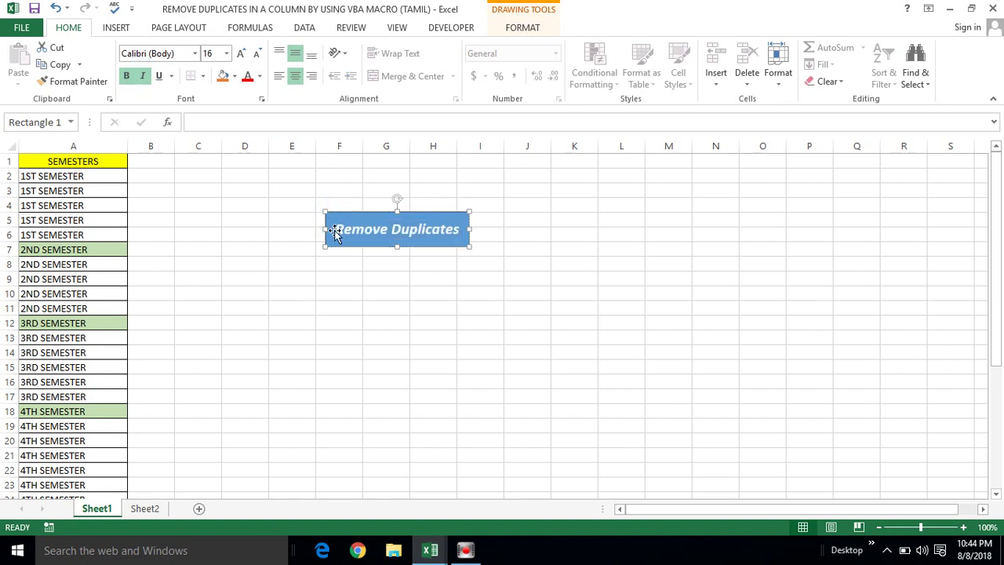
Change the button label's font colour to black.
double_click(341, 229)
click(342, 229)
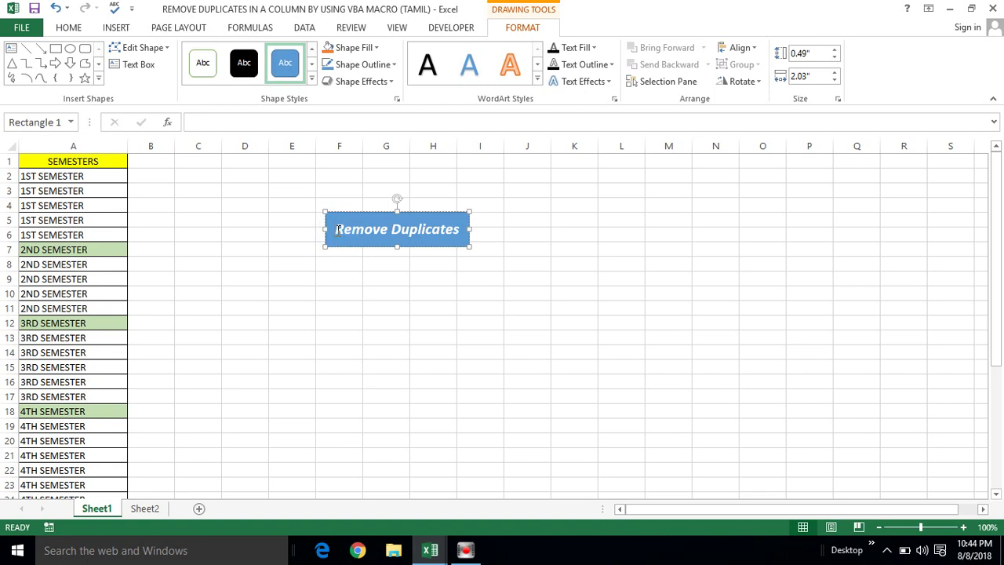
key(ctrl+a)
click(69, 28)
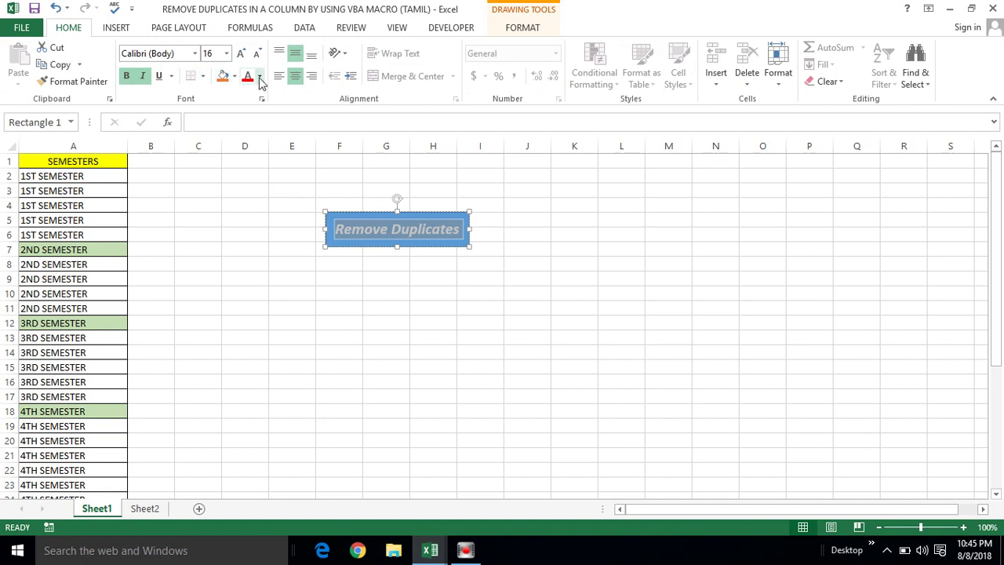
click(260, 76)
click(260, 129)
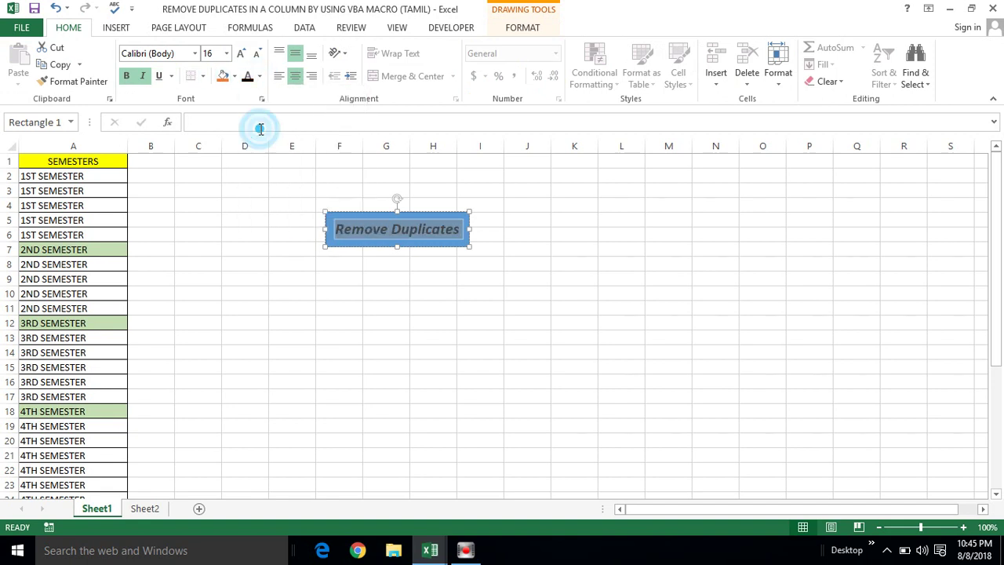
click(333, 196)
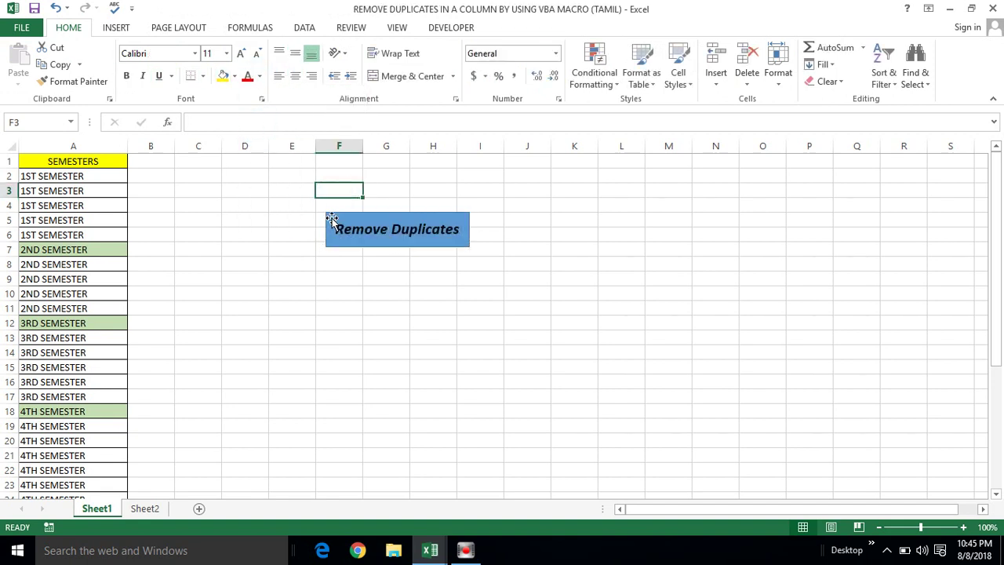
click(332, 219)
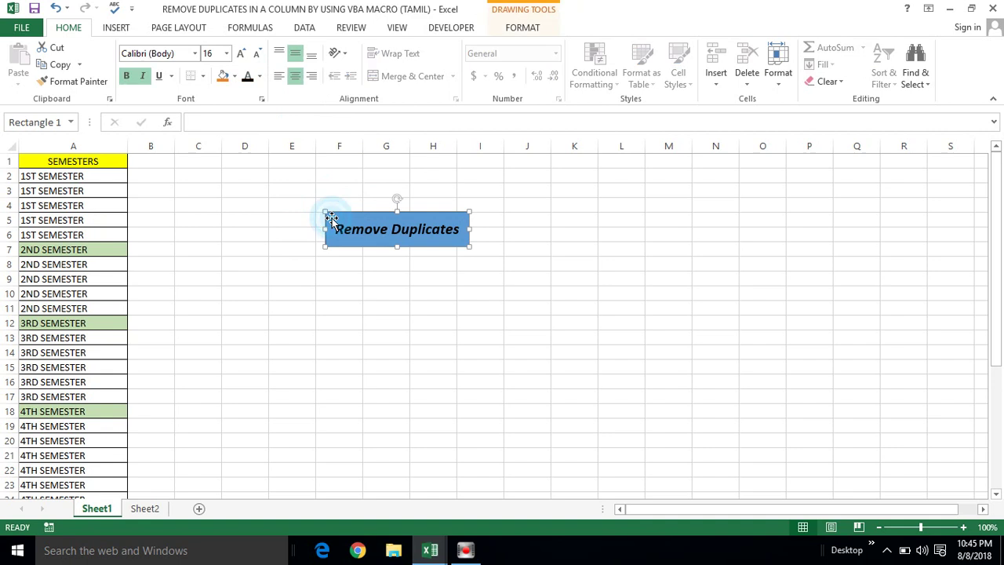
Apply the first 3-D preset shape effect to the Remove Duplicates rectangle.
click(519, 28)
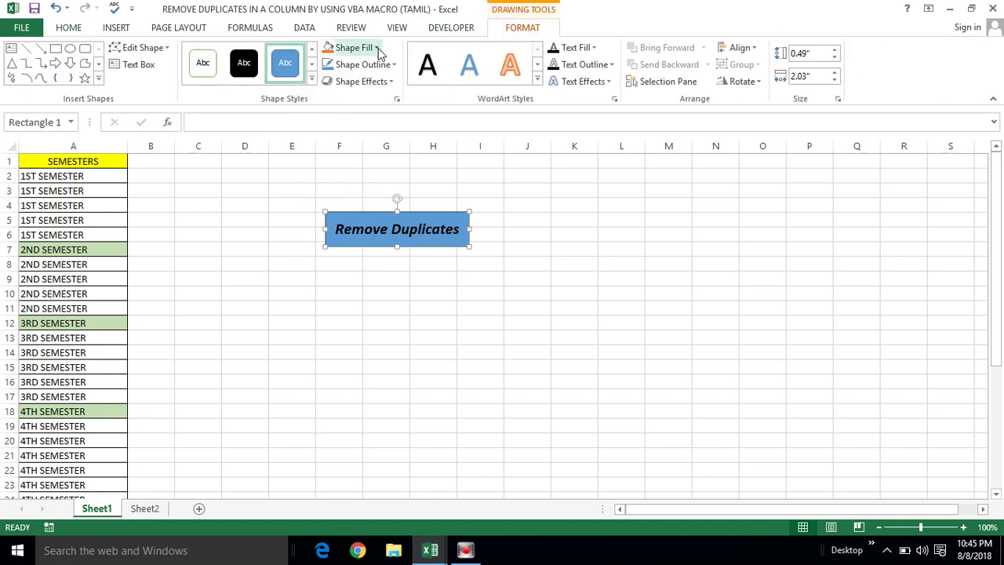
click(389, 81)
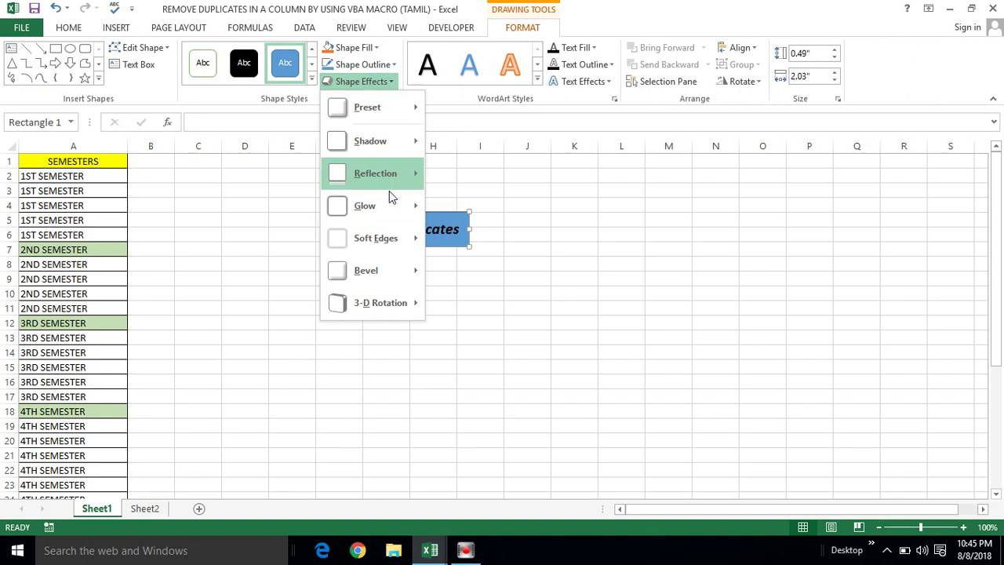
mouse_move(385, 243)
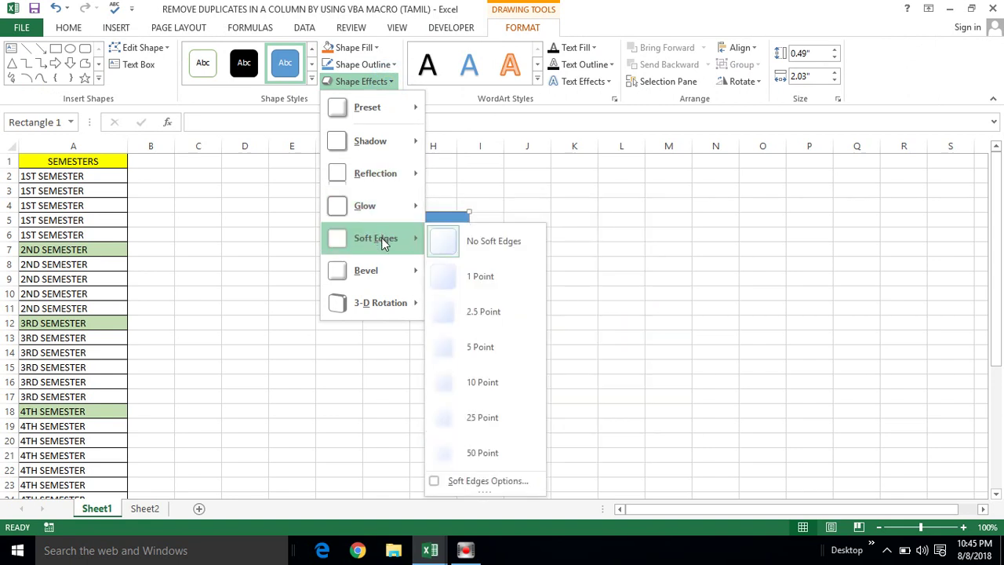
mouse_move(375, 276)
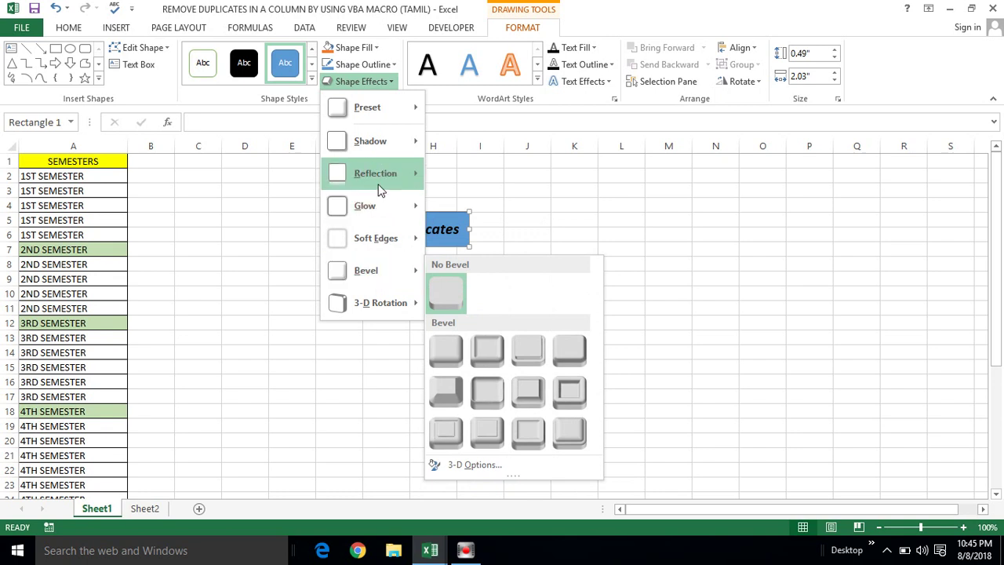
mouse_move(382, 172)
mouse_move(391, 145)
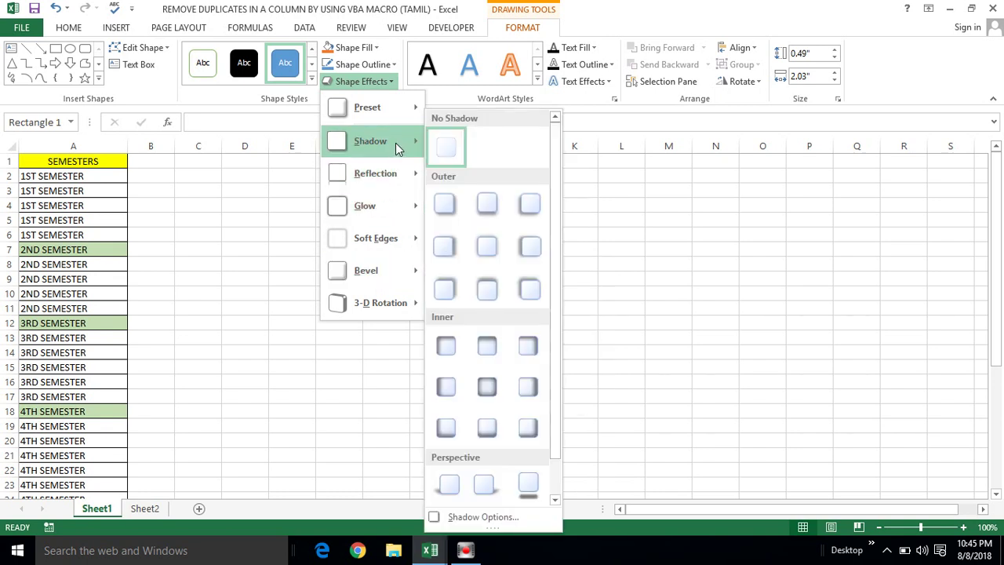
mouse_move(402, 114)
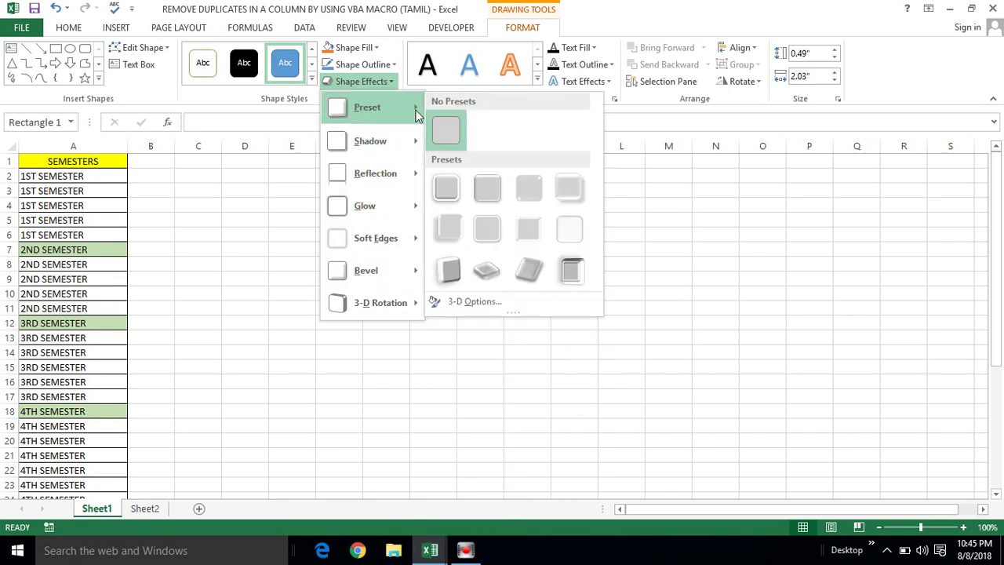
click(444, 188)
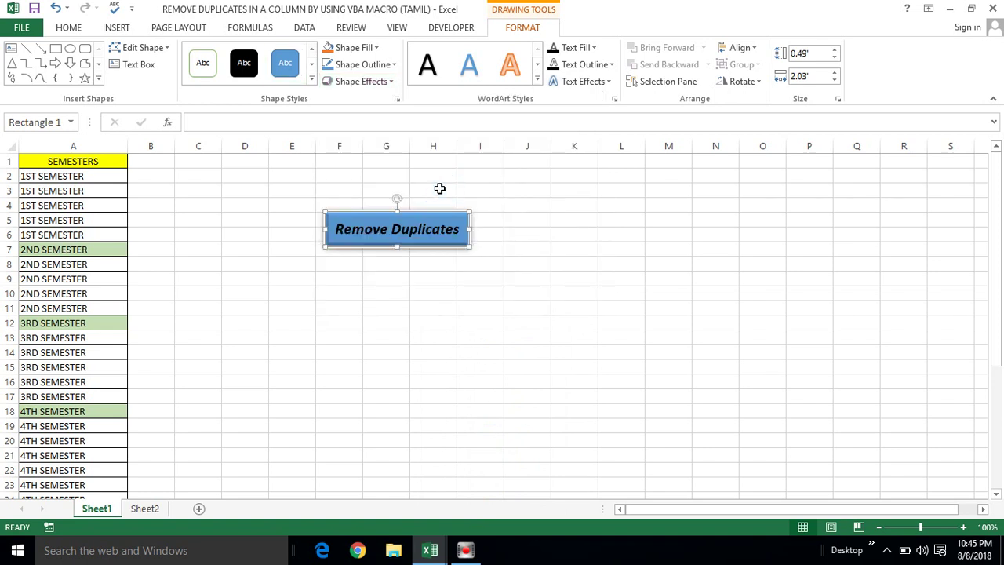
click(369, 296)
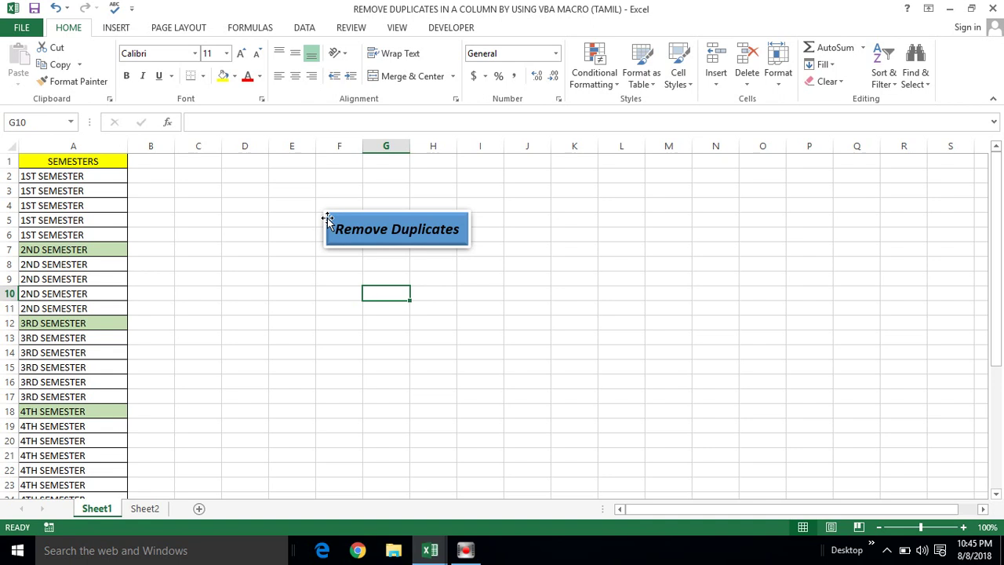
click(328, 218)
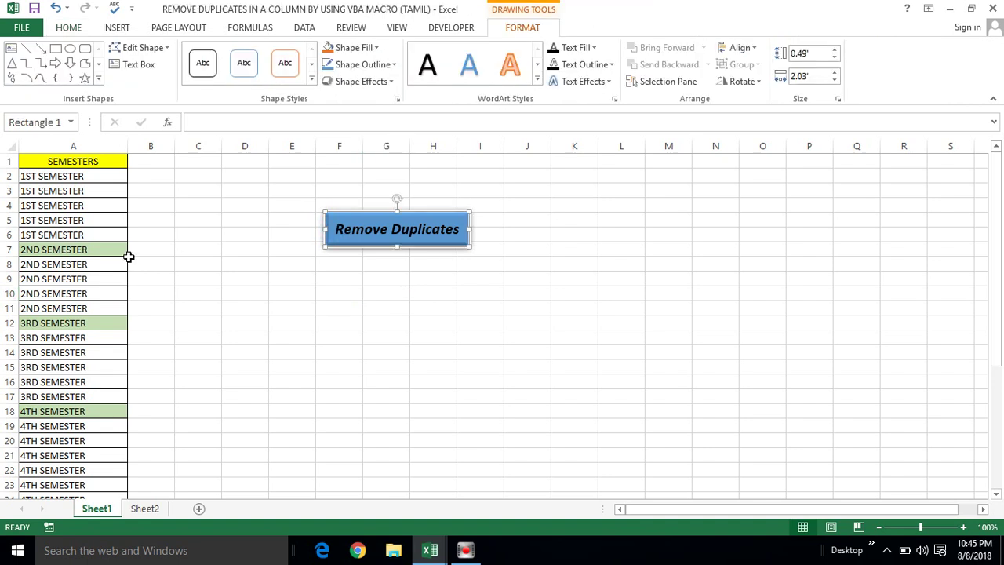
click(147, 511)
Assign the RemoveDuplicates3 macro to the Remove Duplicates shape.
right_click(384, 228)
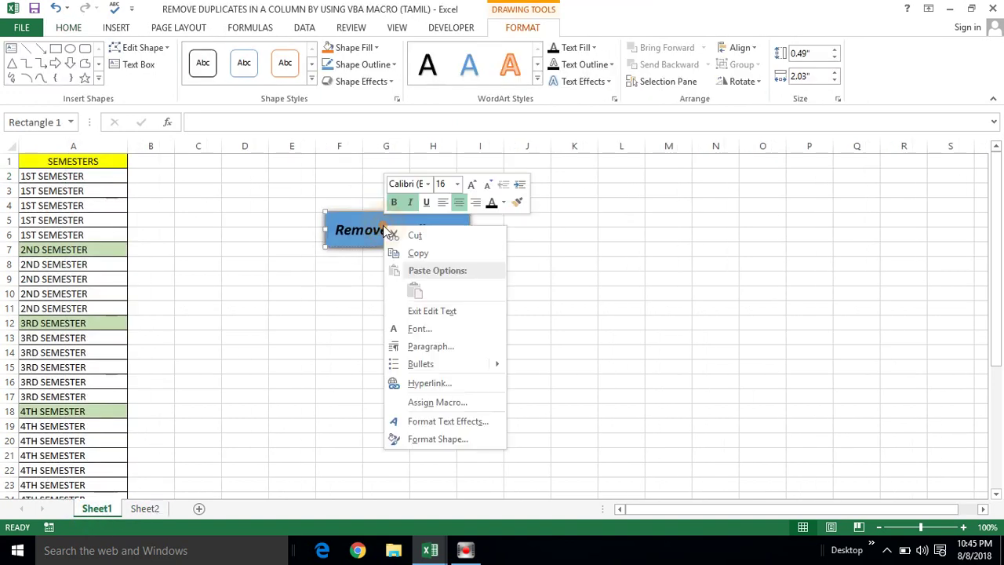
click(424, 401)
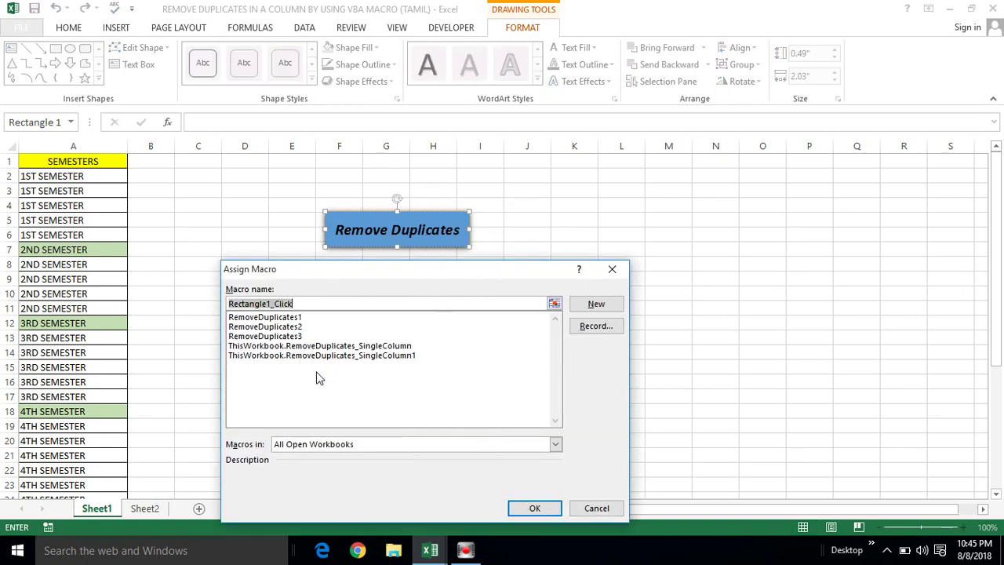
click(285, 337)
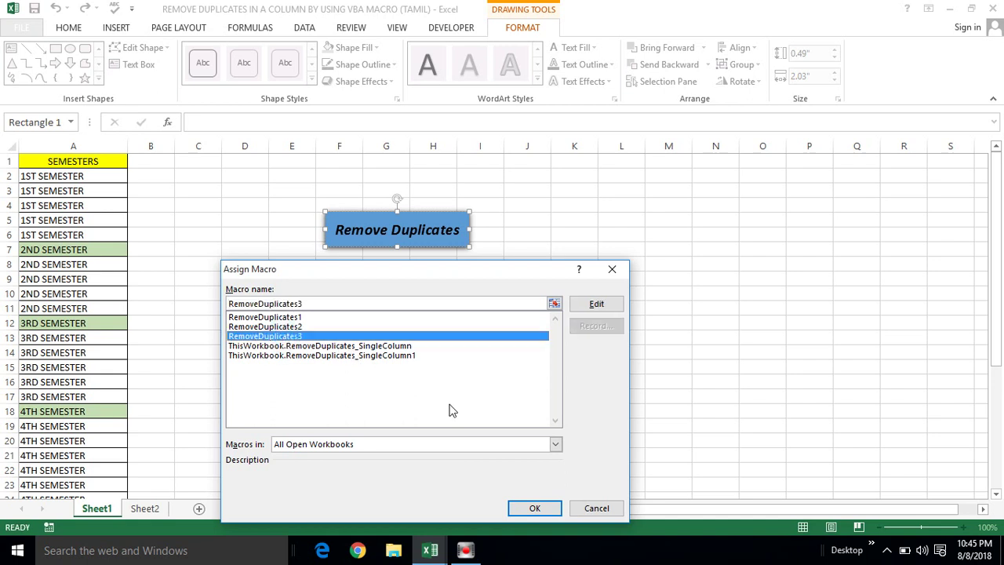
click(528, 510)
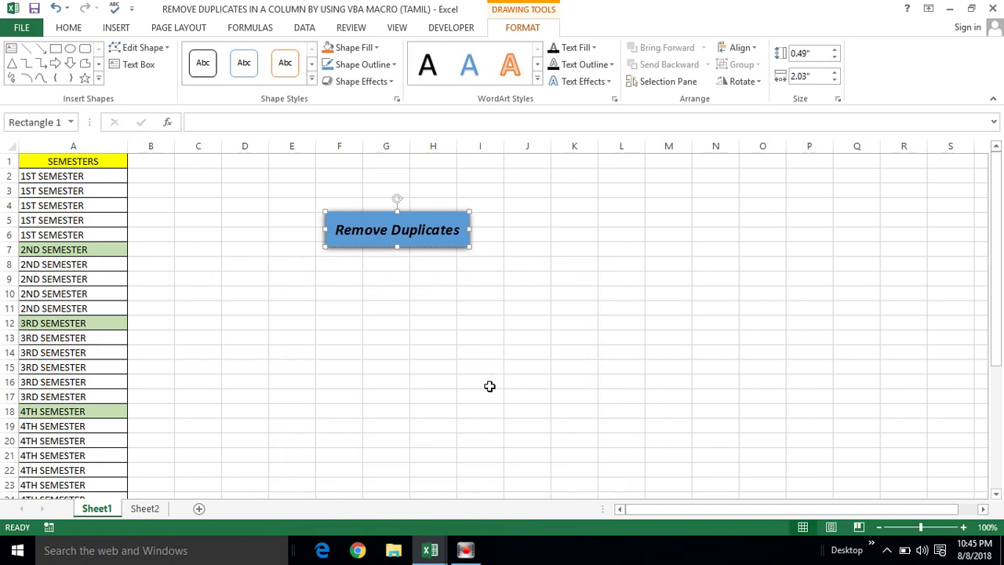
click(494, 303)
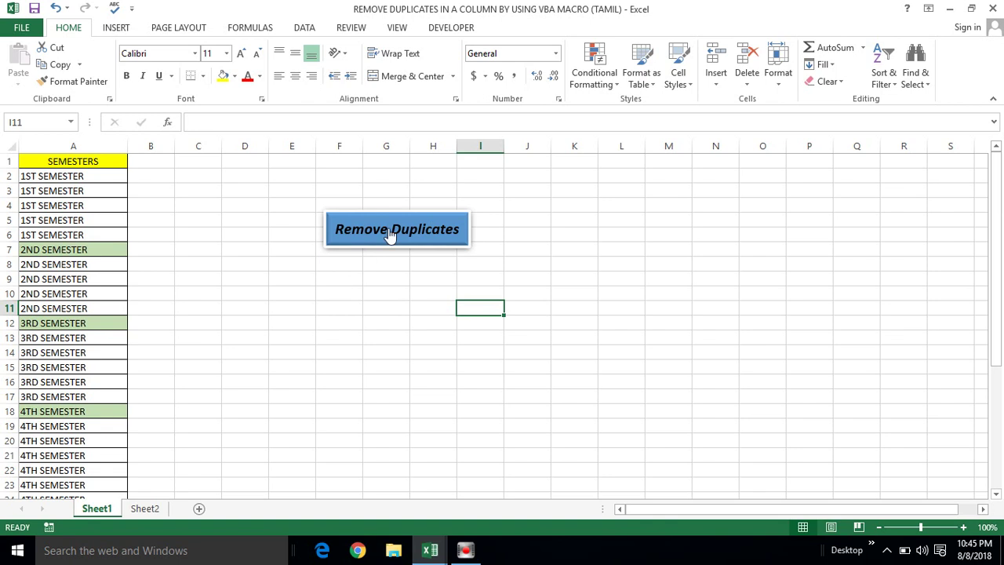
Reset the paused macro in the VBA editor after break-mode errors, then run the button successfully.
click(390, 236)
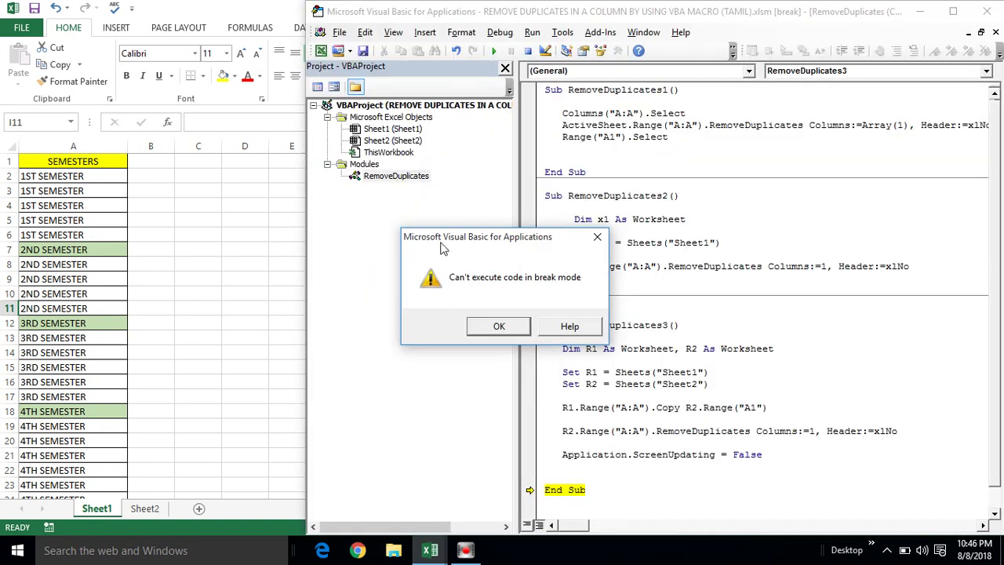
click(499, 331)
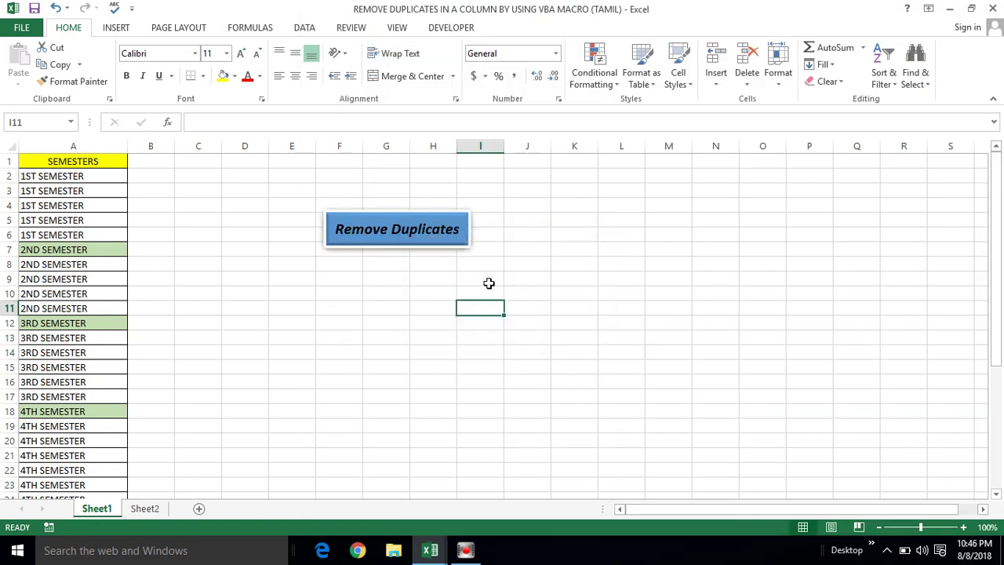
click(425, 244)
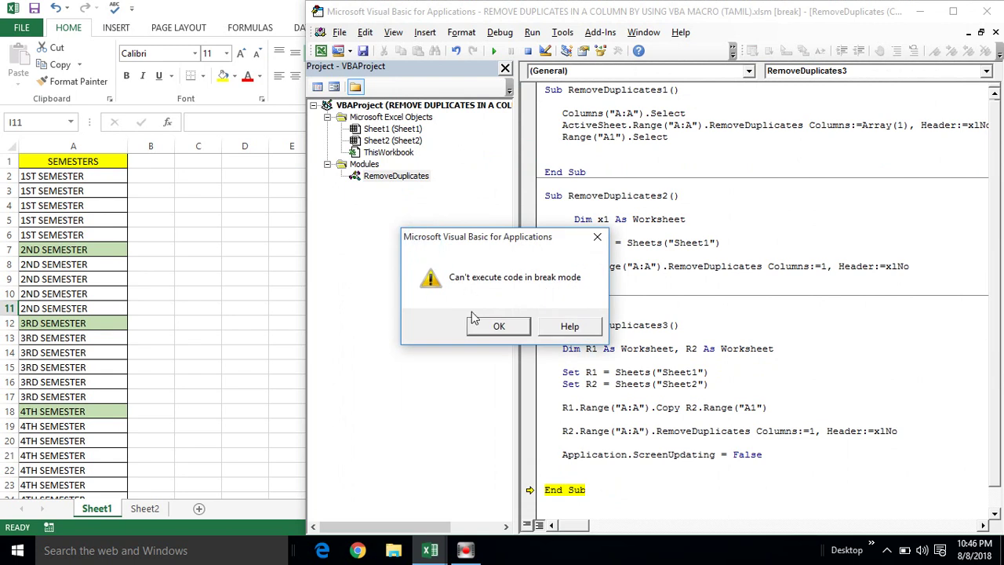
click(499, 328)
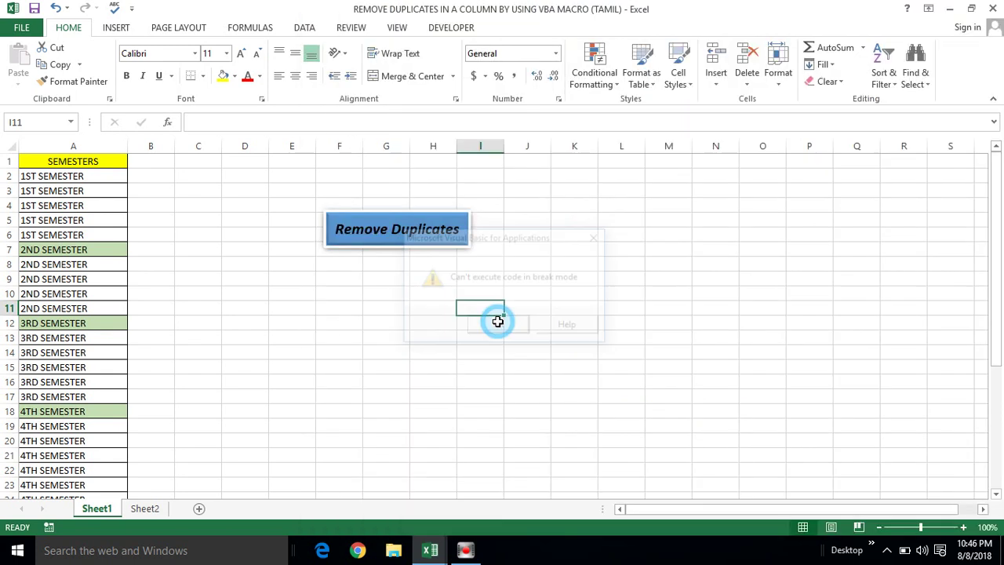
key(alt+Tab)
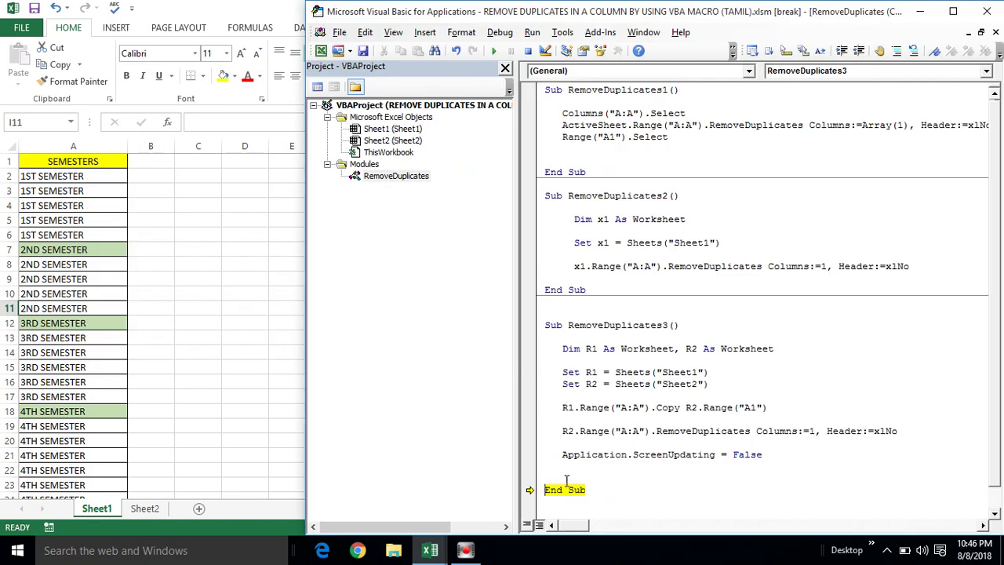
click(528, 51)
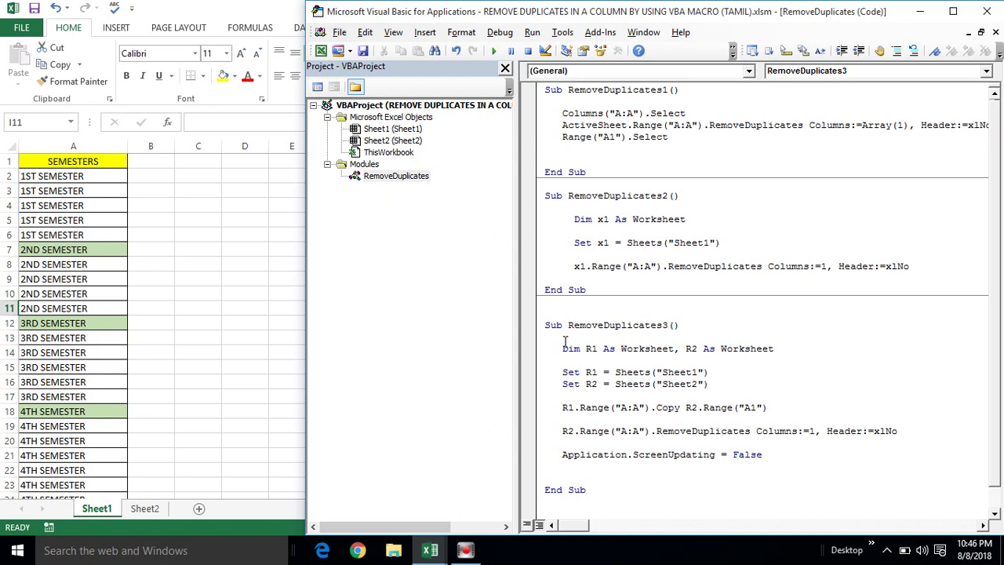
key(alt+Tab)
click(419, 305)
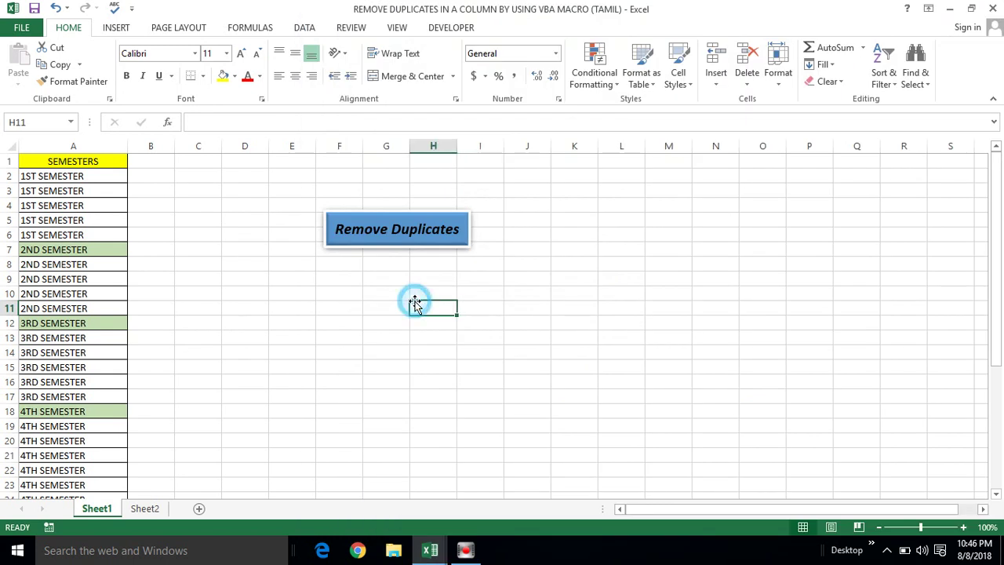
click(397, 229)
Check Sheet2's results, delete its column A, and return via Sheet1 to the macro code.
click(145, 509)
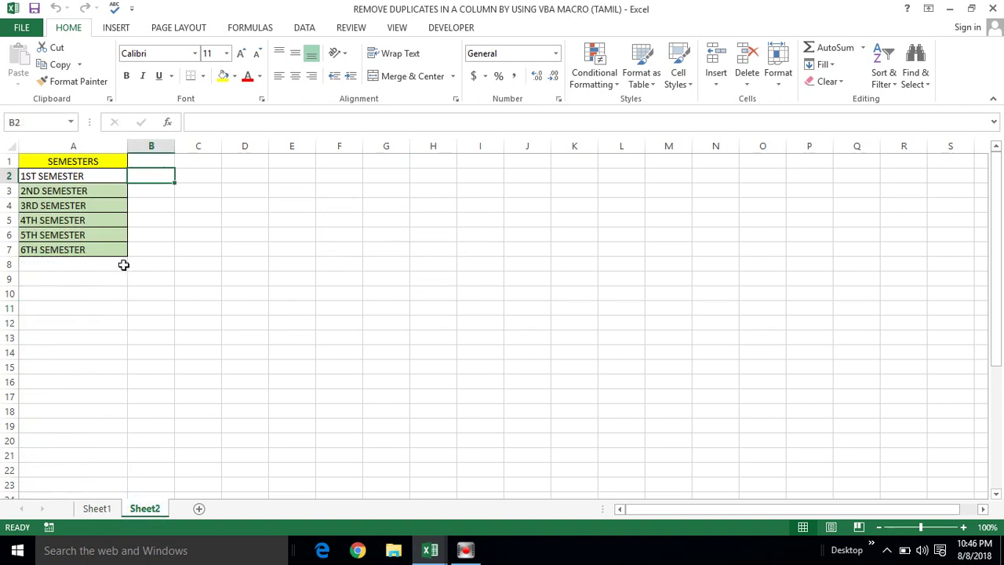
click(86, 140)
key(ctrl+minus)
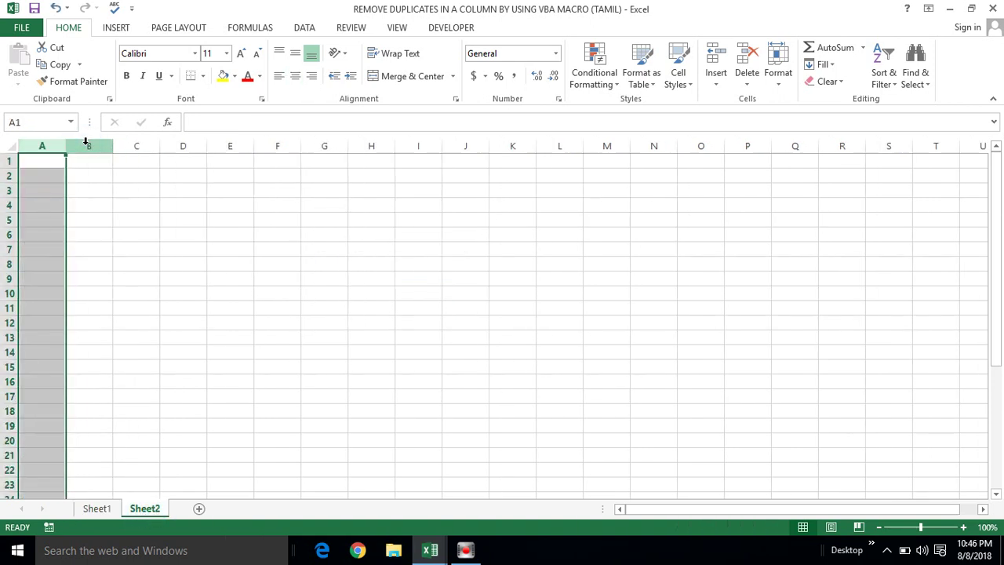
click(94, 174)
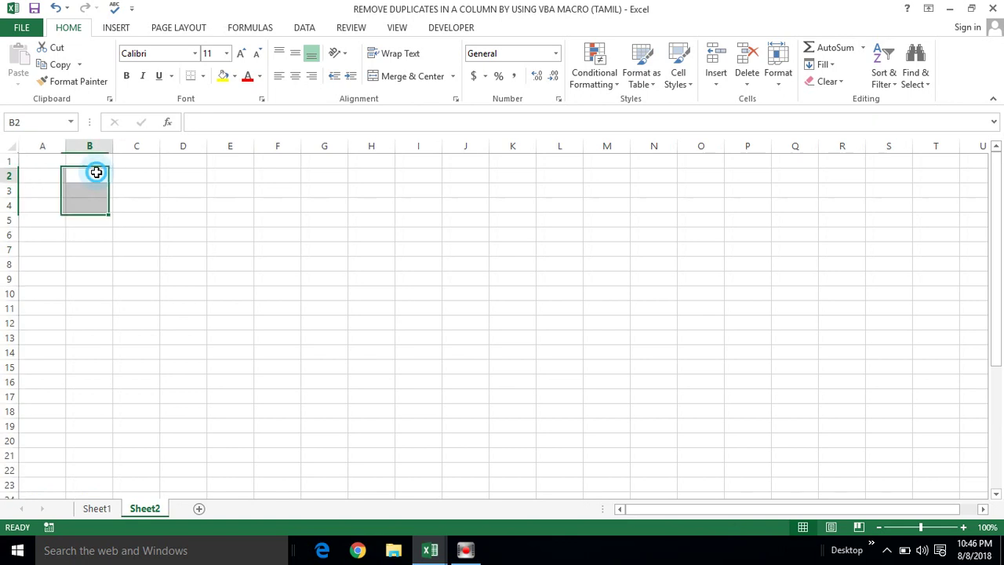
click(93, 508)
key(alt+Tab)
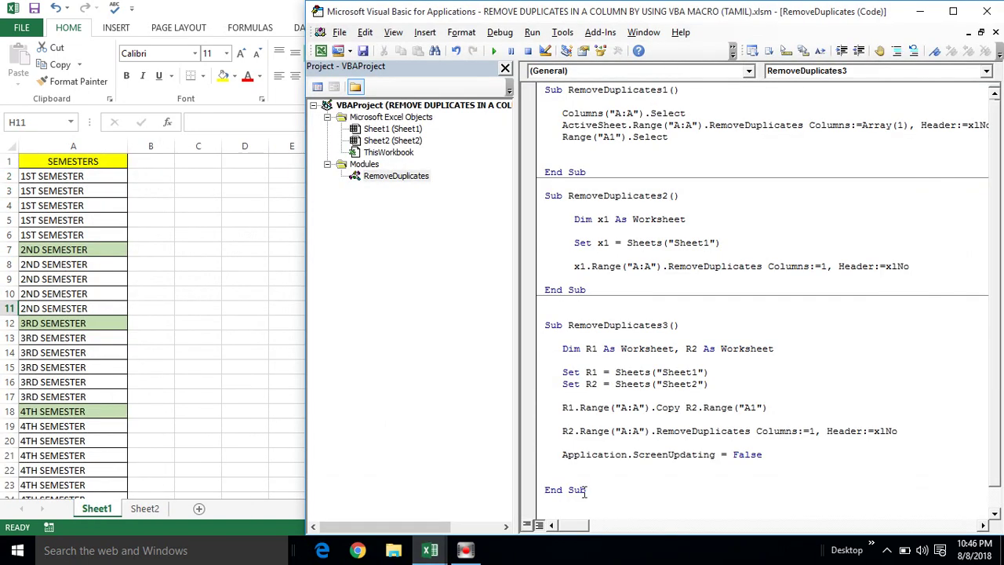
Add a MsgBox line reading 'Duplicates Removed Successfully' before End Sub.
click(561, 469)
key(Return)
text(msgbox)
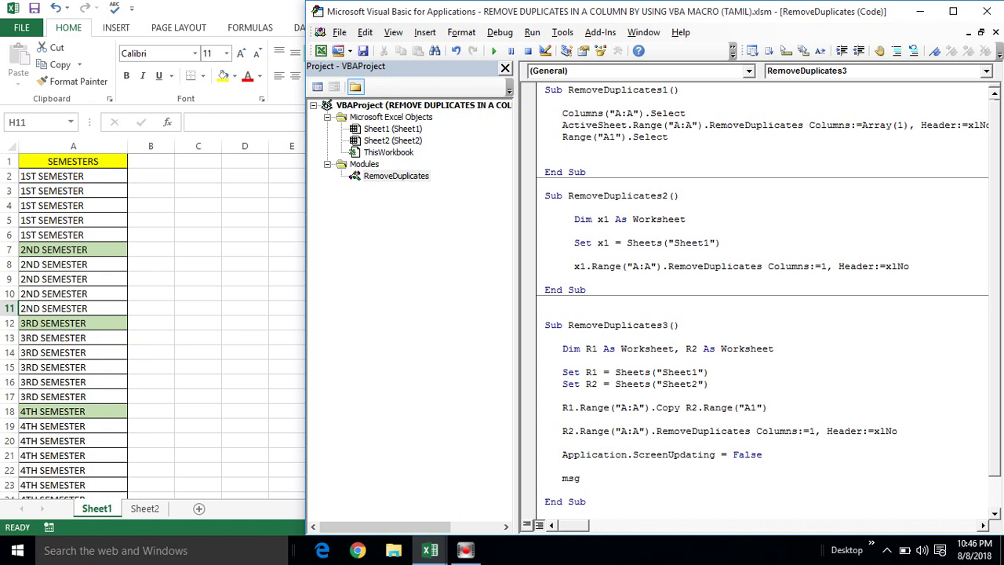
text( "Re)
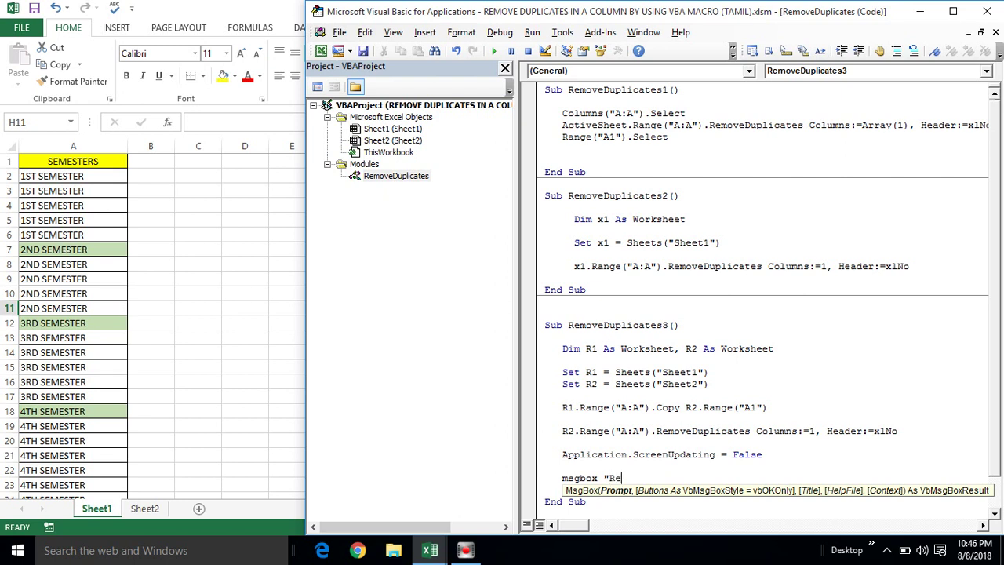
key(BackSpace)
key(BackSpace)
text(cateds)
key(BackSpace)
key(BackSpace)
text(ved)
key(BackSpace)
key(BackSpace)
text(ved)
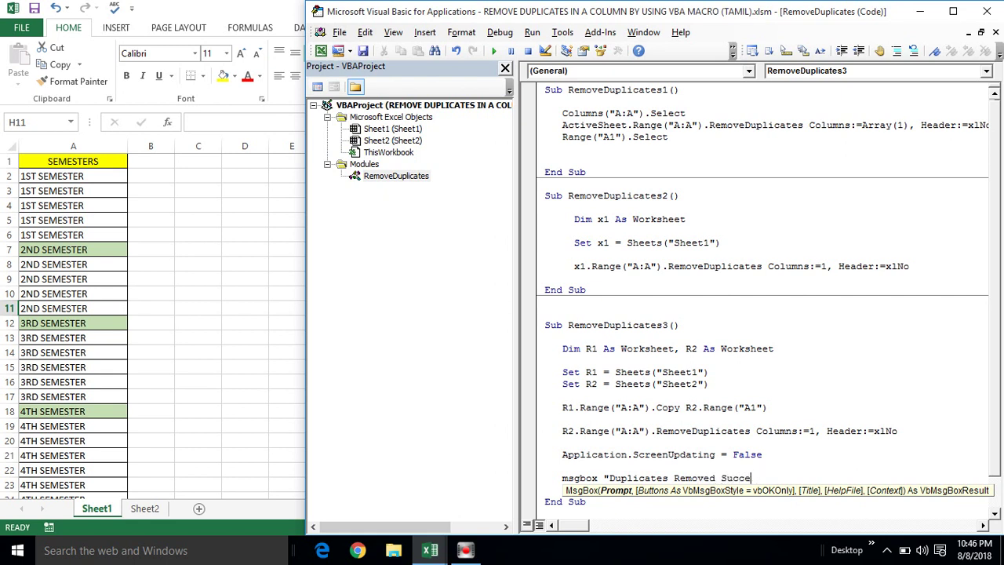
text(sfully)
key(Return)
key(Delete)
Check in the workbook that Sheet2 is empty, then return to the code.
key(alt+F11)
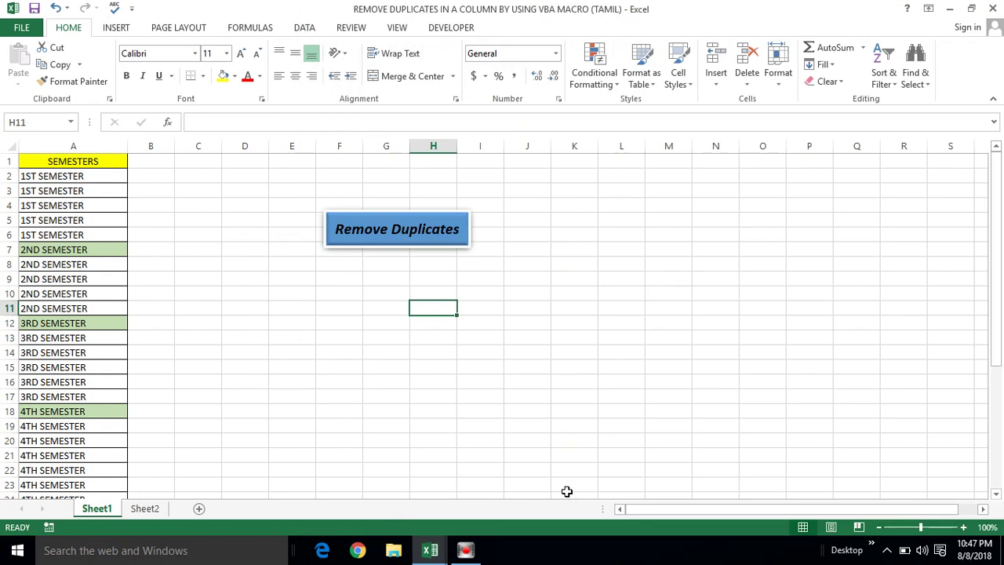
click(296, 400)
click(226, 426)
click(147, 509)
click(102, 508)
key(alt+F11)
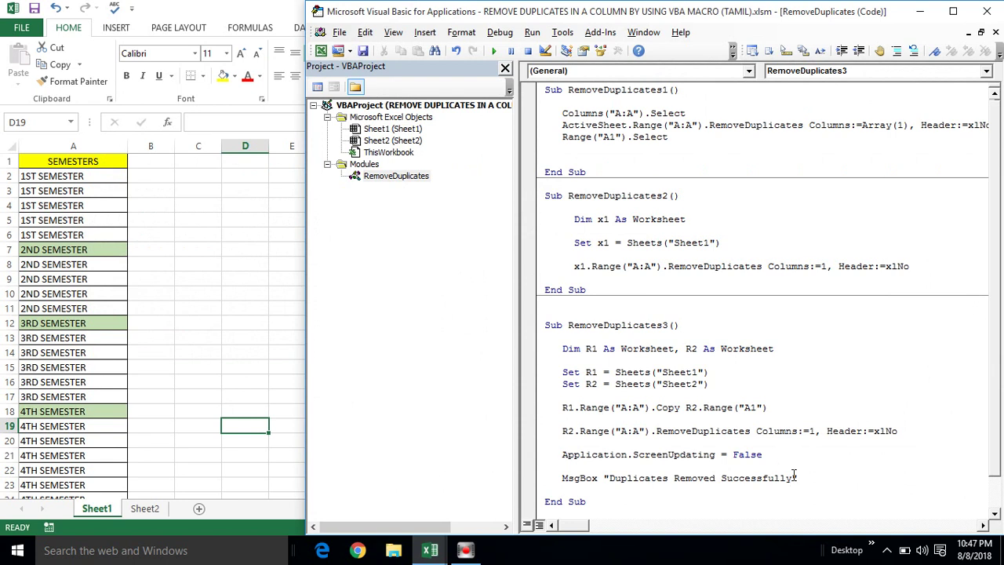
Extend the message to 'Duplicates Removed Successfully in the 'Sheet2'' and switch back to Excel.
text(in)
text( the Sheet2')
click(841, 480)
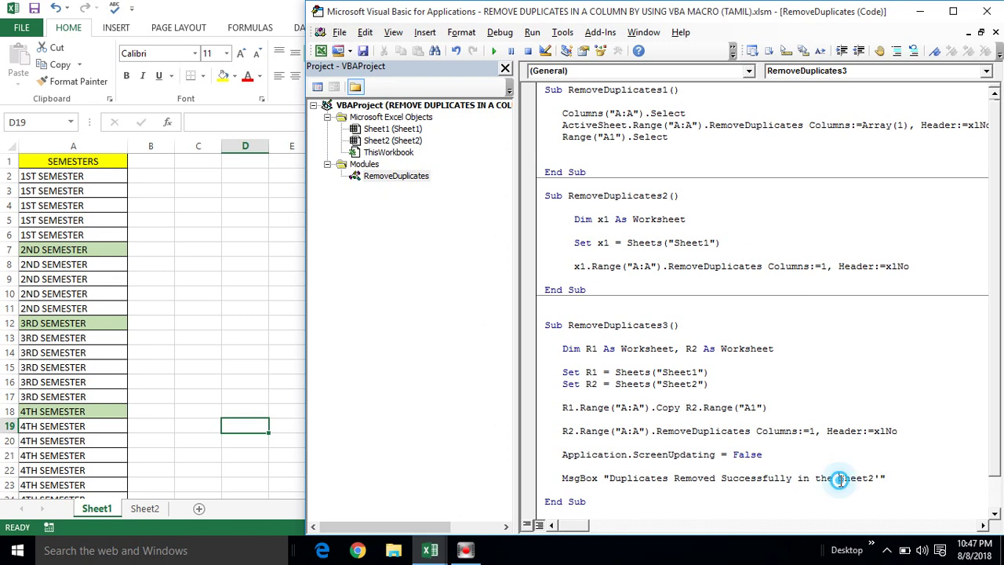
text(')
click(803, 494)
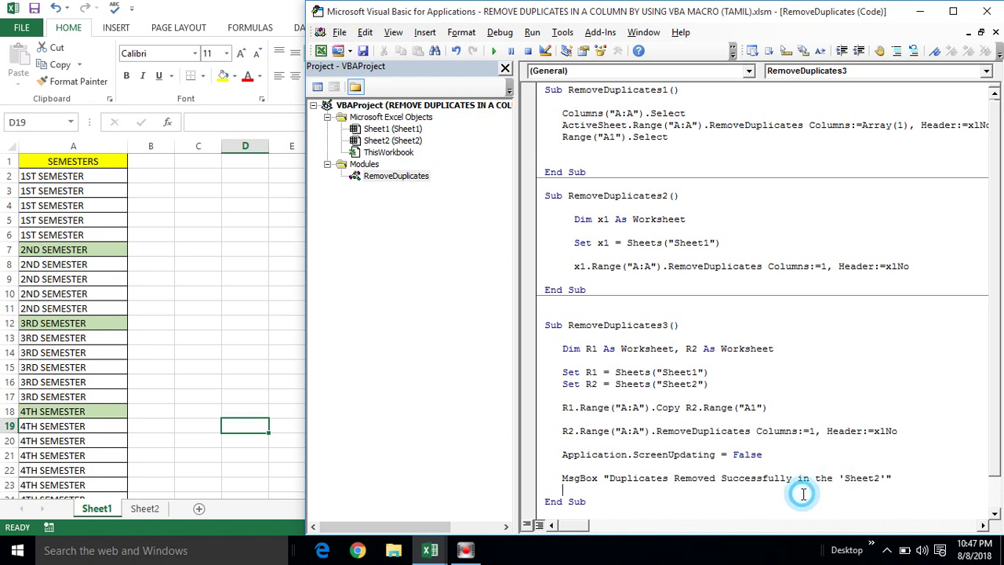
key(alt+F11)
Run the button, dismiss the success message, inspect Sheet2 and delete its column A.
click(468, 363)
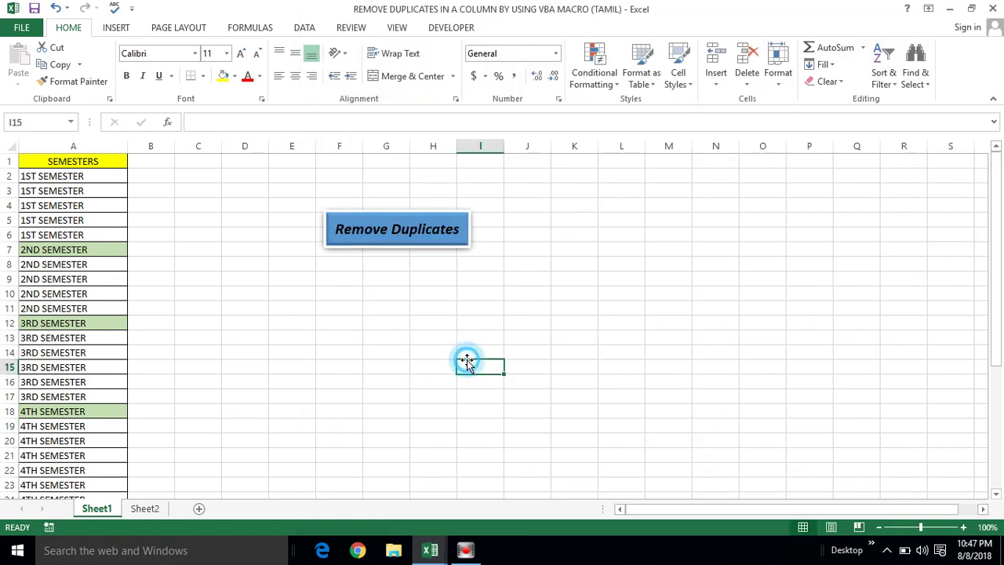
click(400, 241)
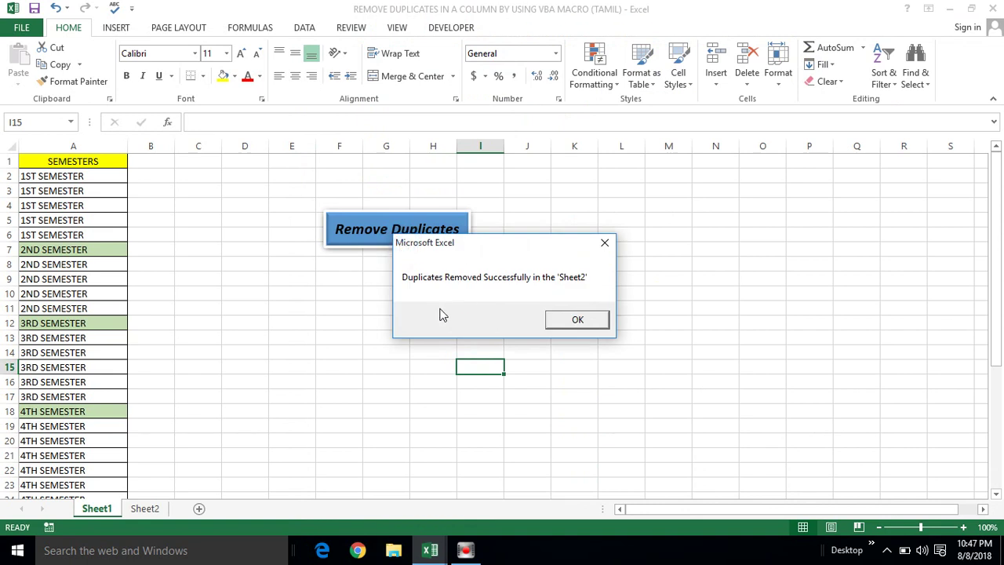
click(578, 318)
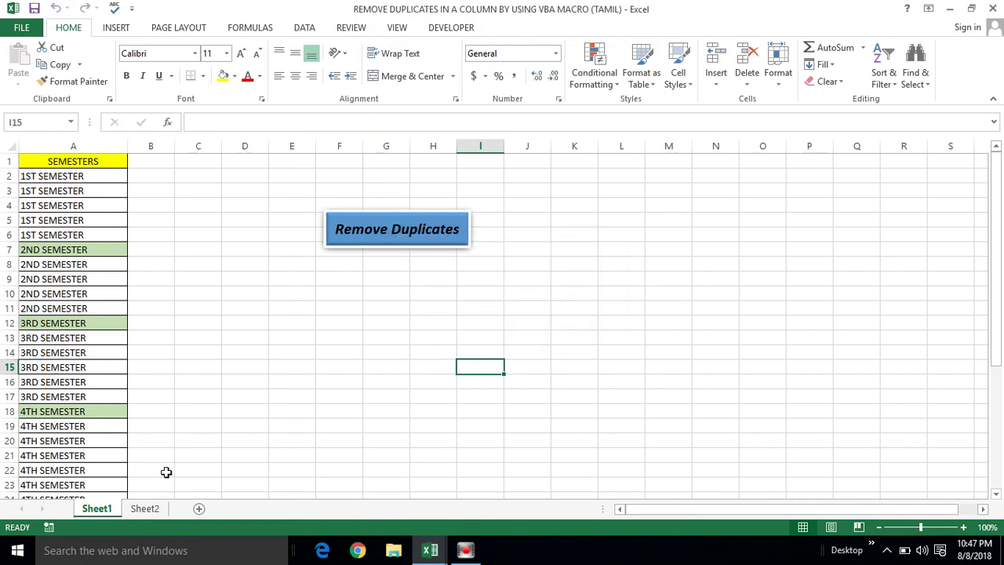
click(144, 509)
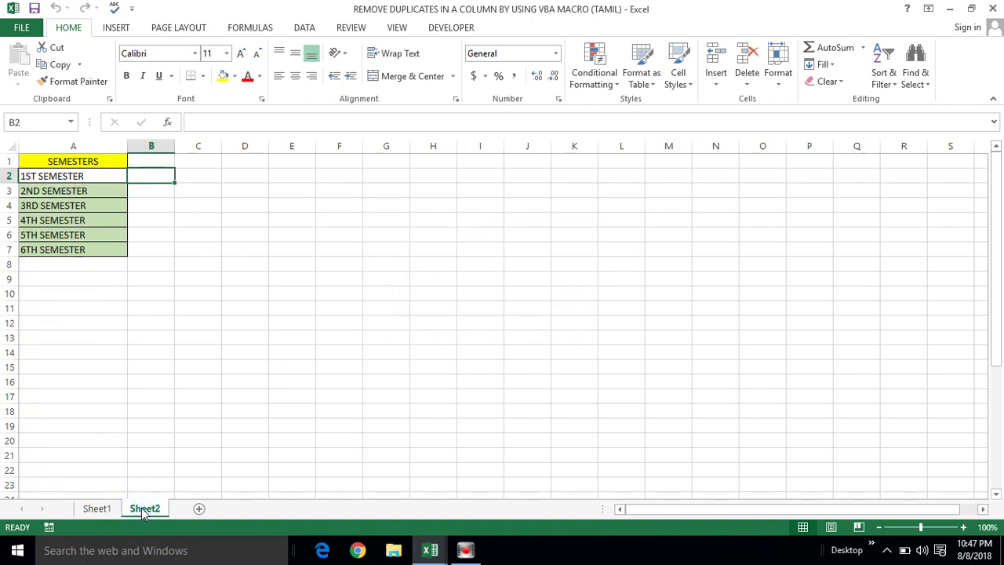
click(58, 160)
click(61, 144)
key(ctrl+minus)
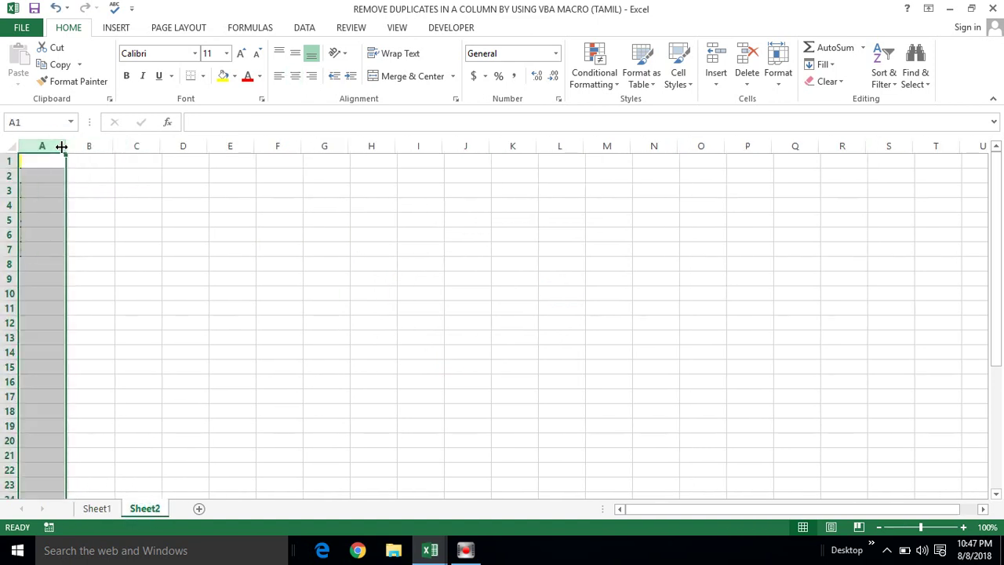
Rerun the button and verify Sheet2 lists the unique semesters through 6TH SEMESTER.
click(105, 508)
click(392, 233)
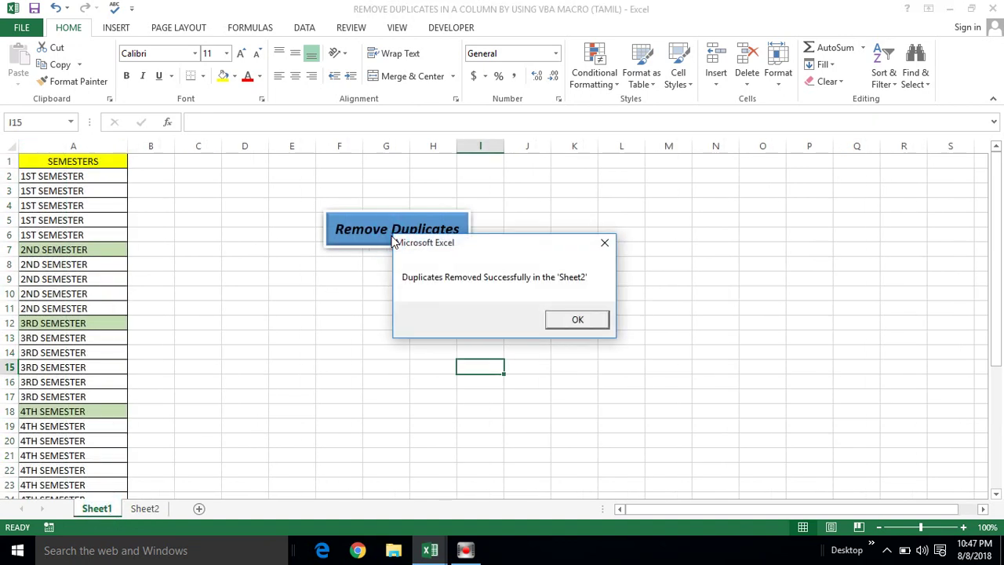
click(589, 313)
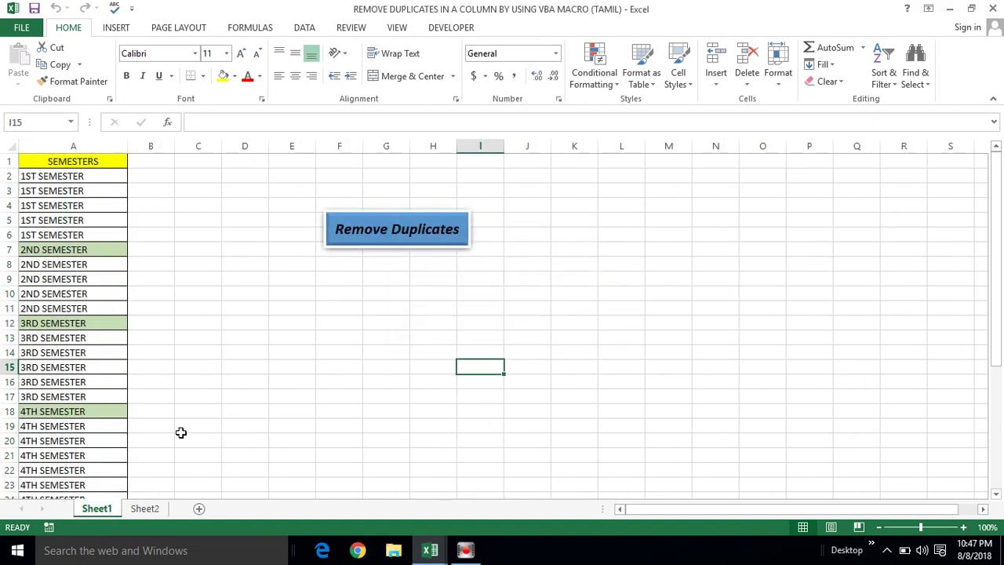
click(139, 509)
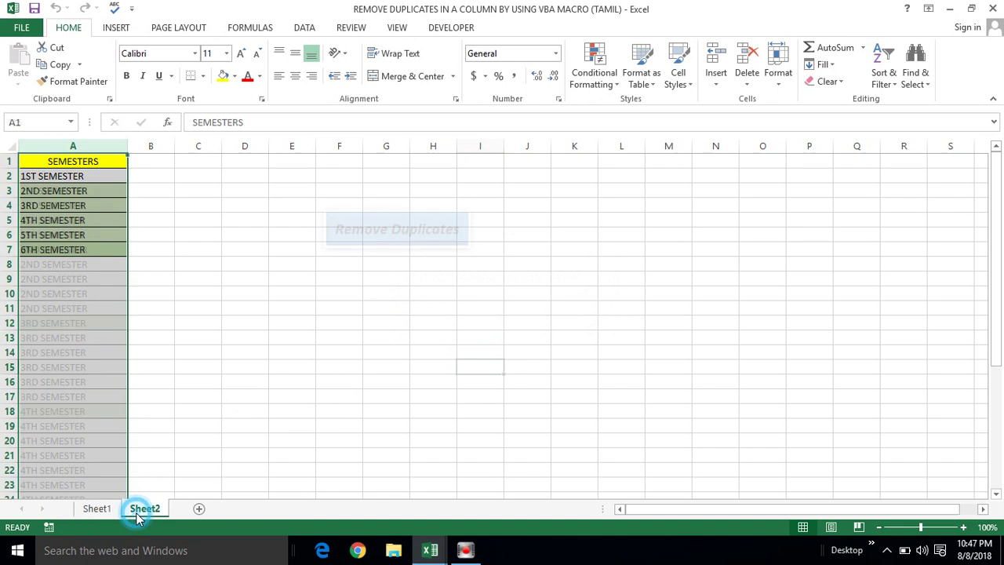
click(136, 237)
click(51, 144)
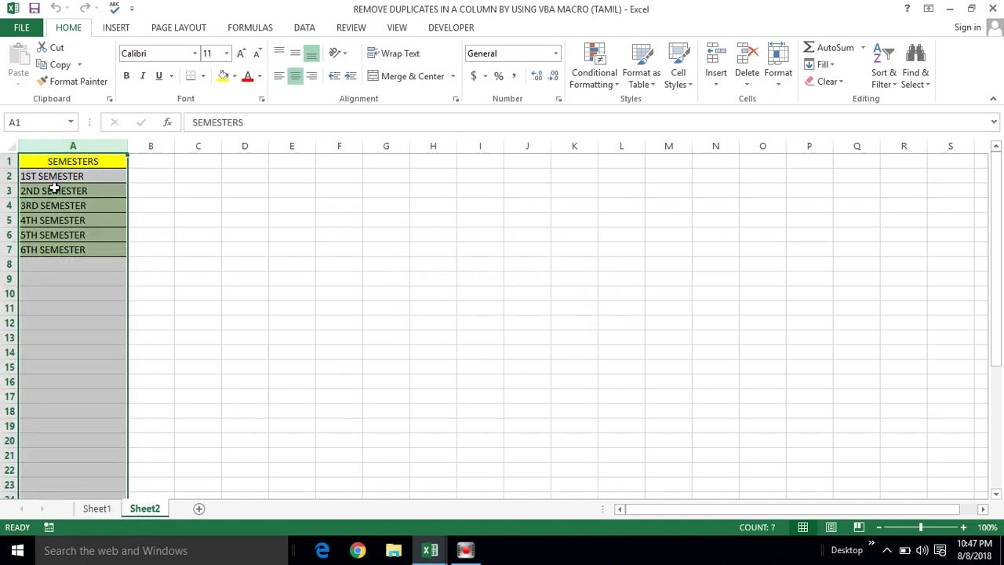
click(49, 190)
key(ctrl+shift+Down)
Return to Sheet1 and review the original semester list in column A.
click(96, 508)
click(49, 220)
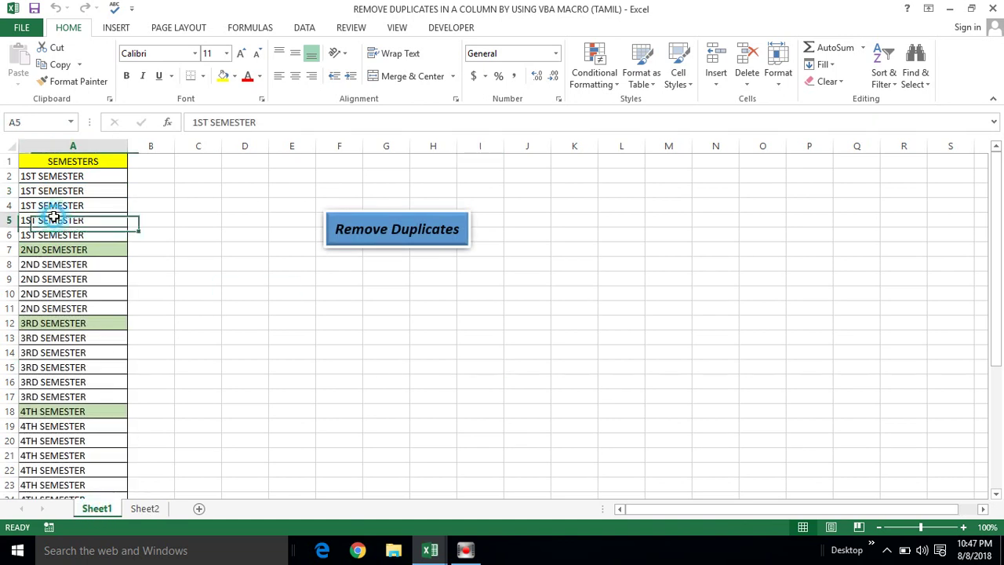
click(52, 143)
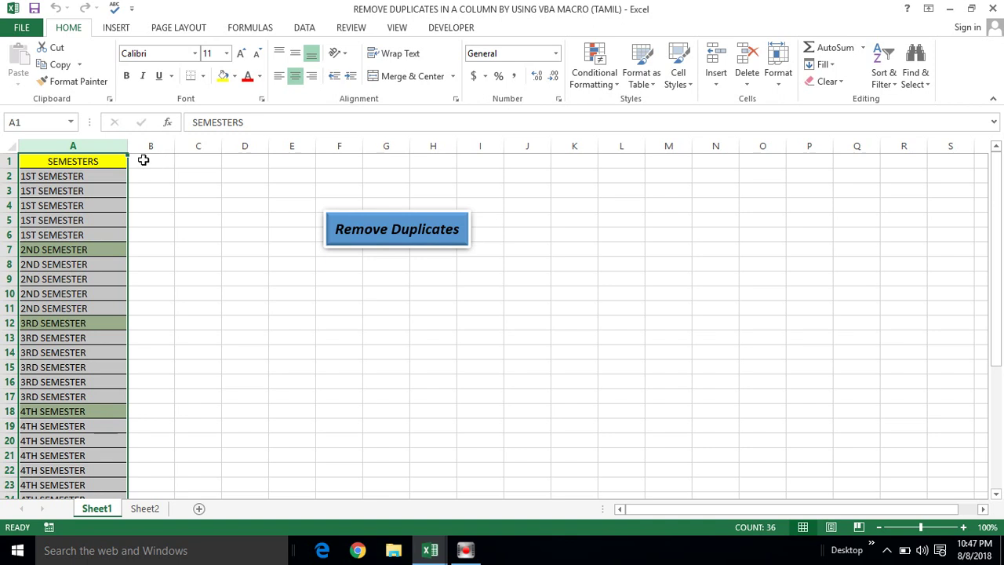
click(105, 146)
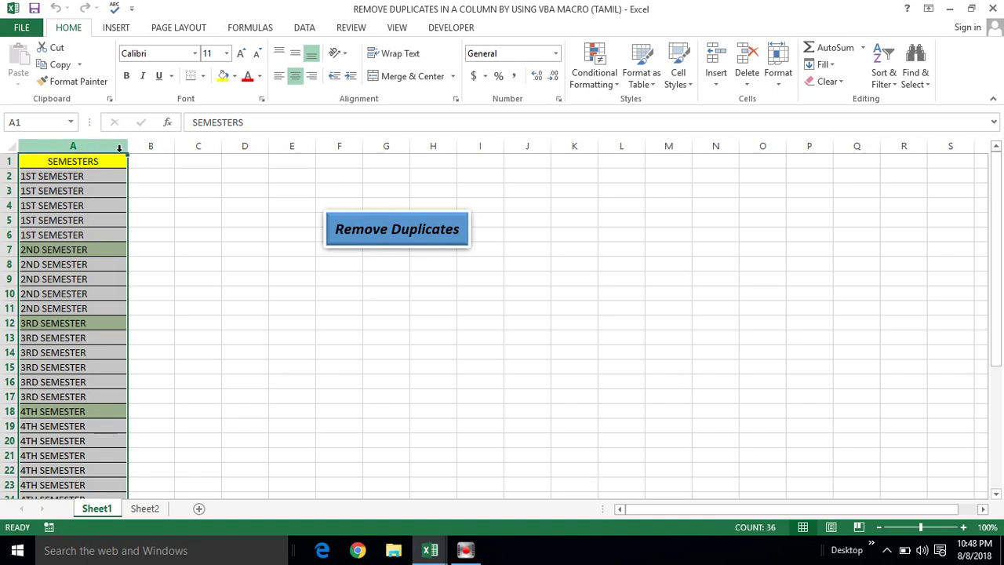
click(178, 187)
click(62, 223)
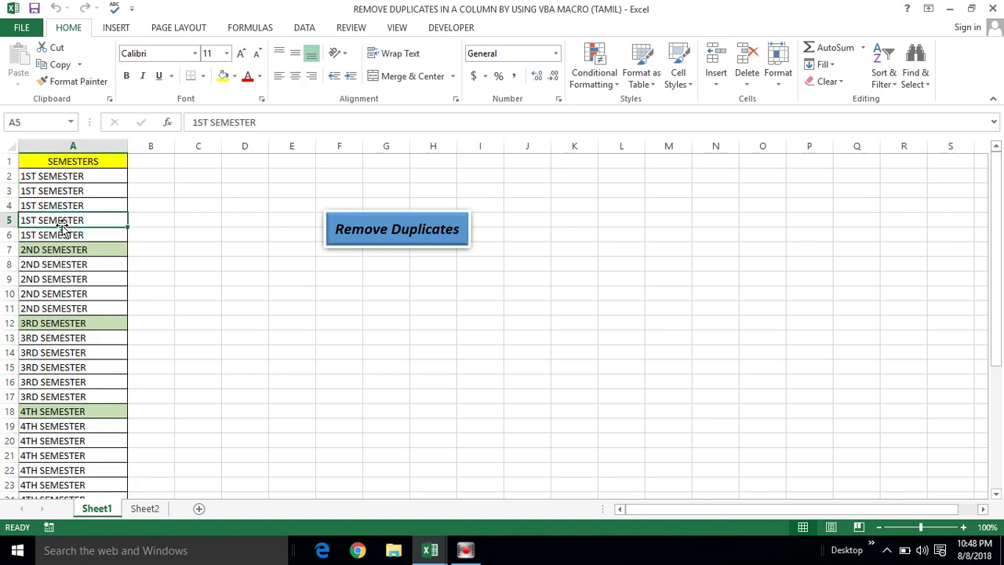